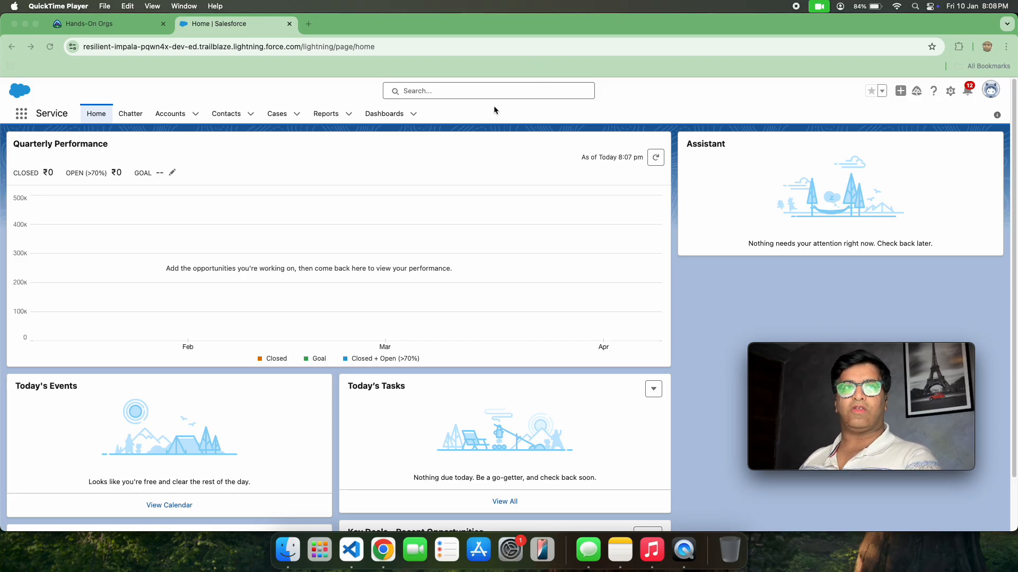
- Open the Nandini Infotech Pvt limited account and examine the fields in its details
click(180, 117)
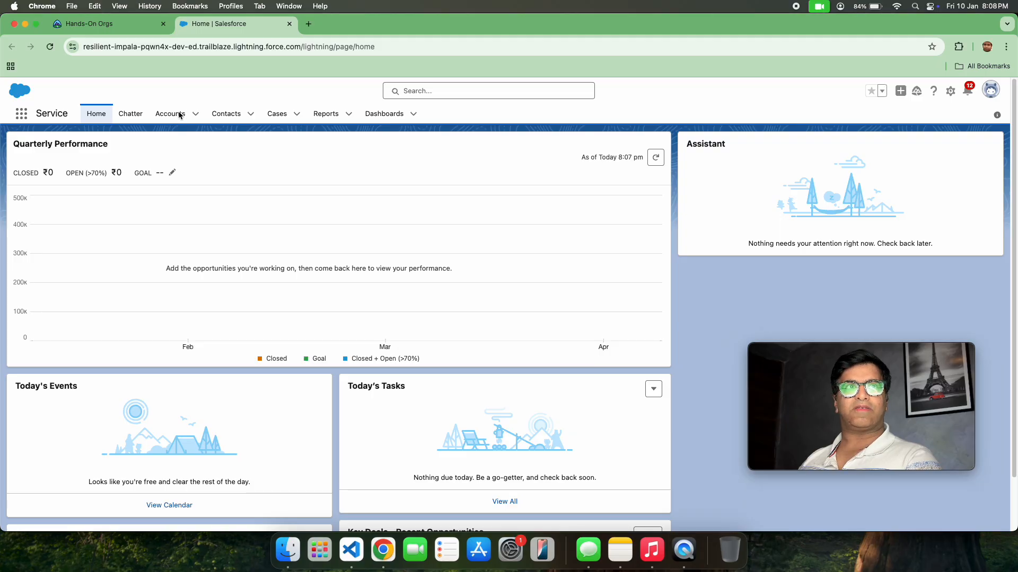
click(180, 116)
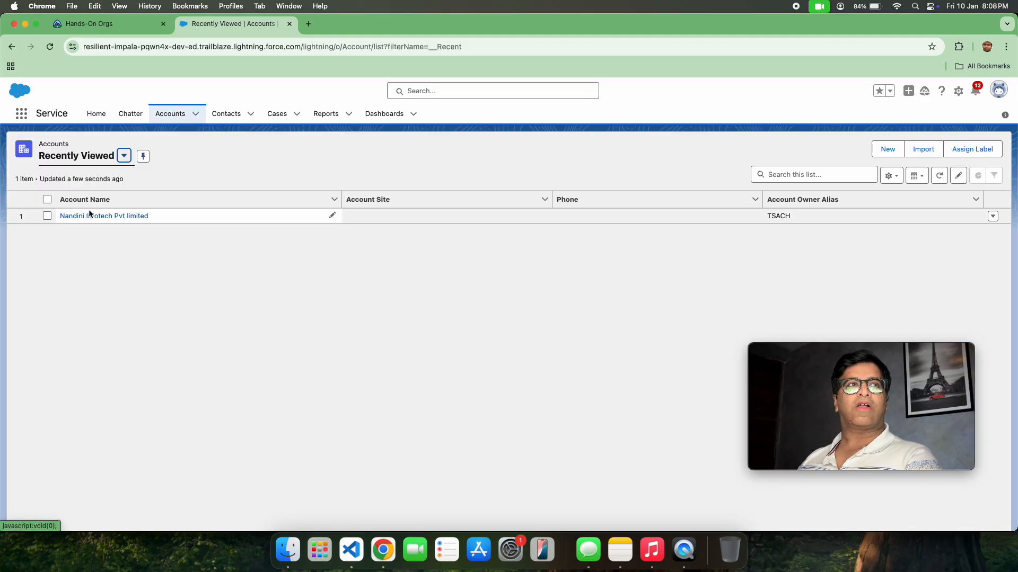
click(90, 214)
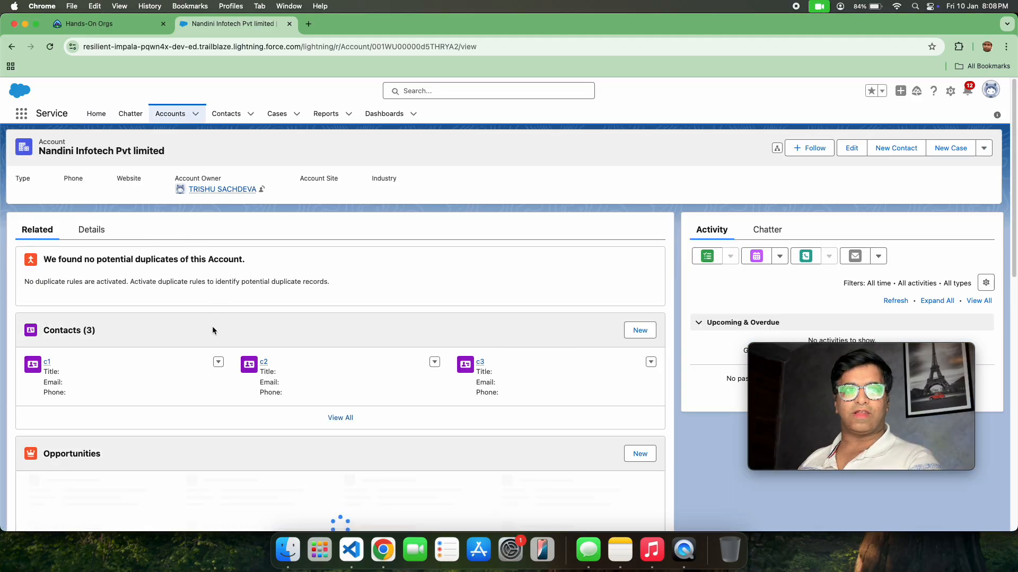
click(88, 236)
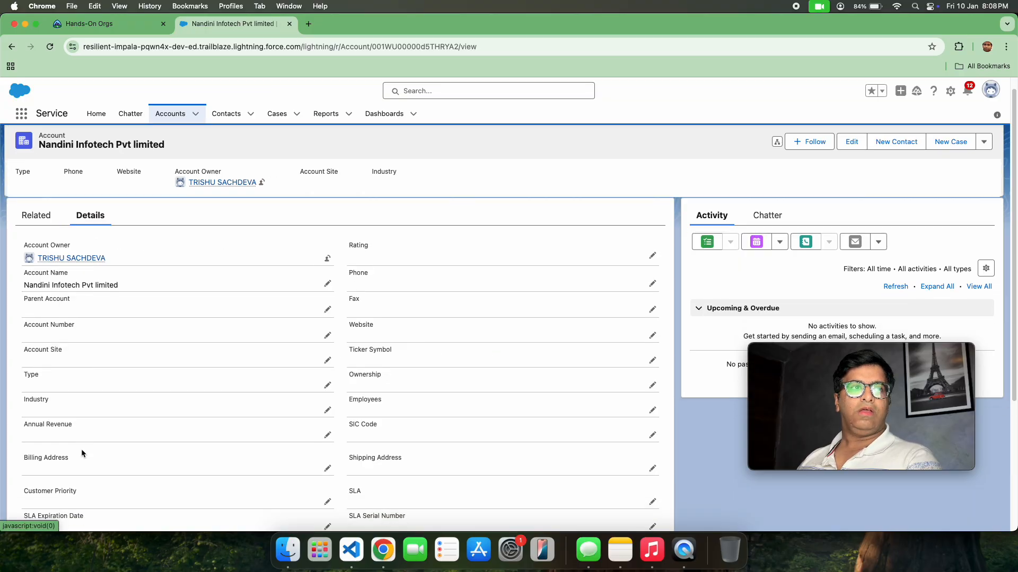
scroll(81, 450, down, 5)
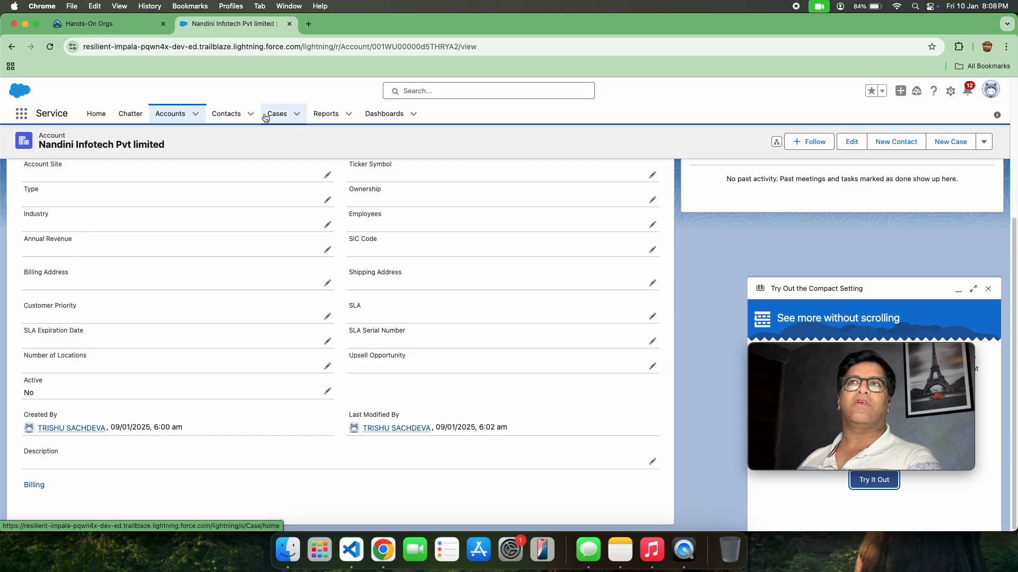
- Open Setup, search it for FLOW and go to the Flows page under Process Automation
click(950, 91)
click(916, 154)
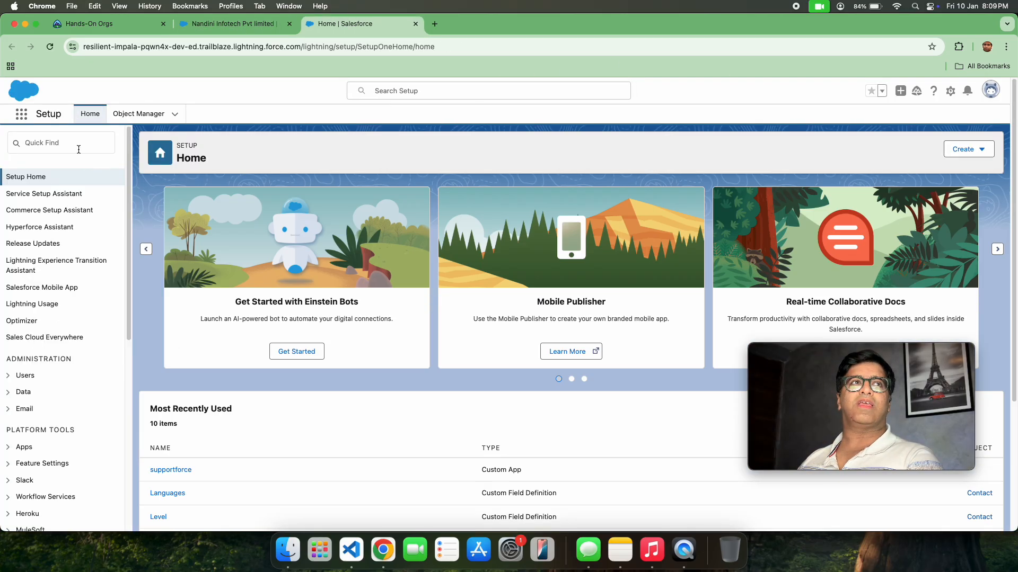
click(79, 137)
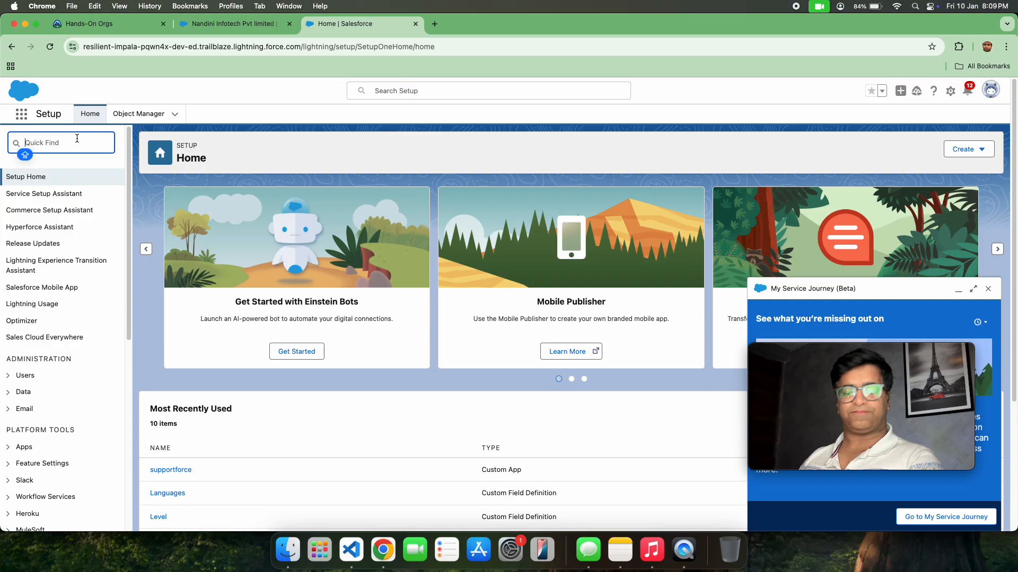
text(FLOW)
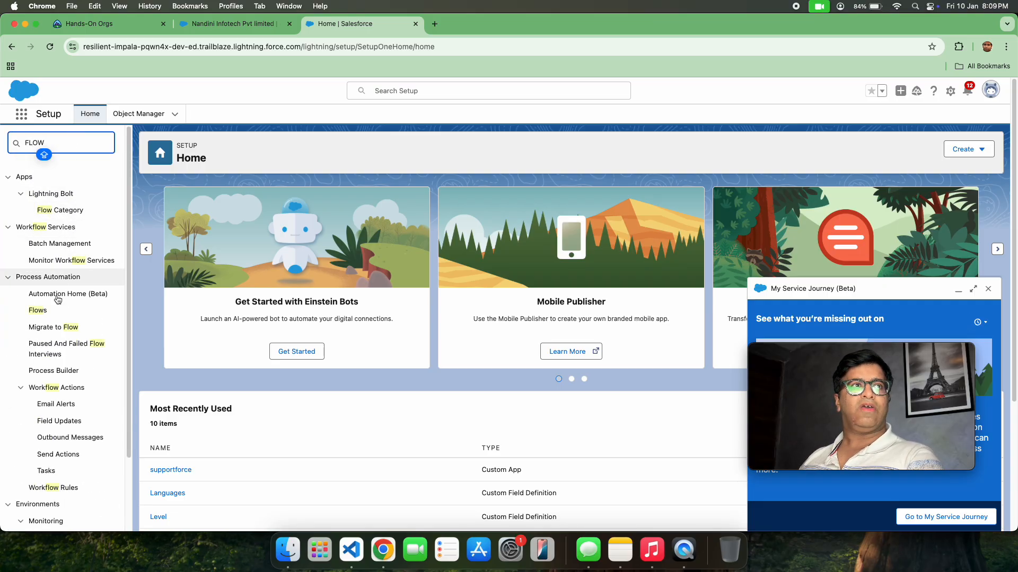
click(44, 316)
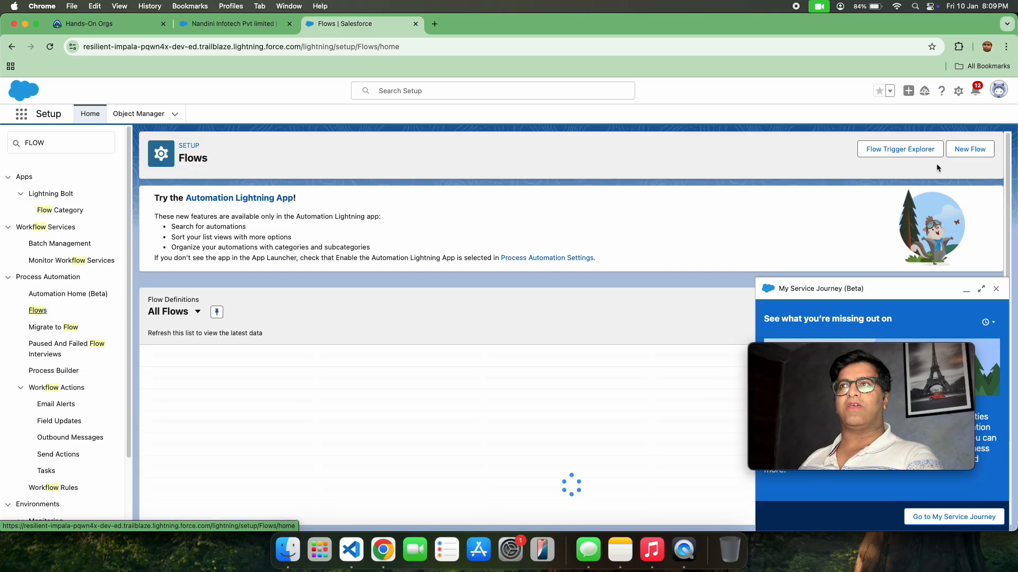
- Create a new flow from scratch as a Record-Triggered Flow
click(982, 149)
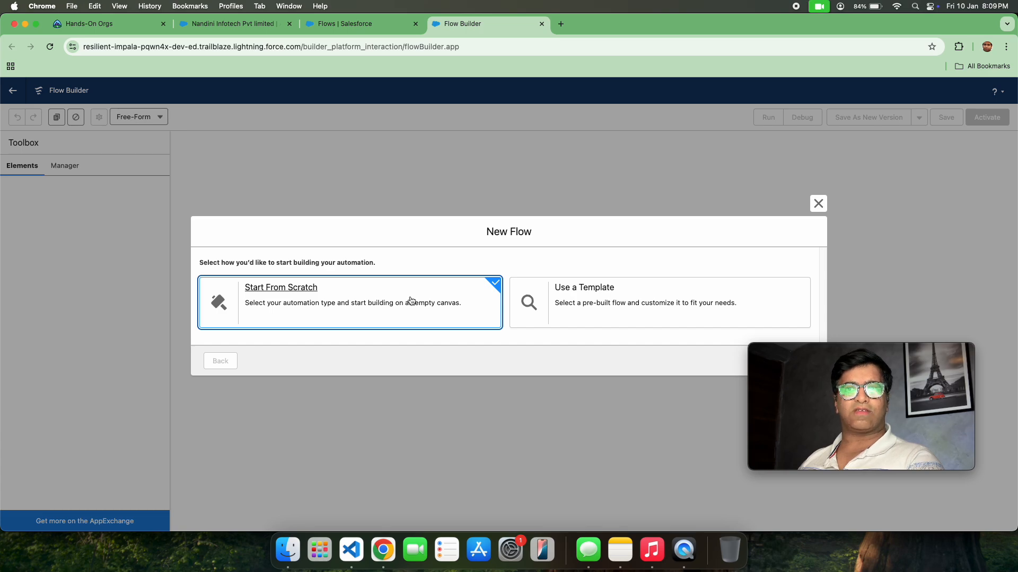
drag(949, 356, 948, 411)
click(793, 365)
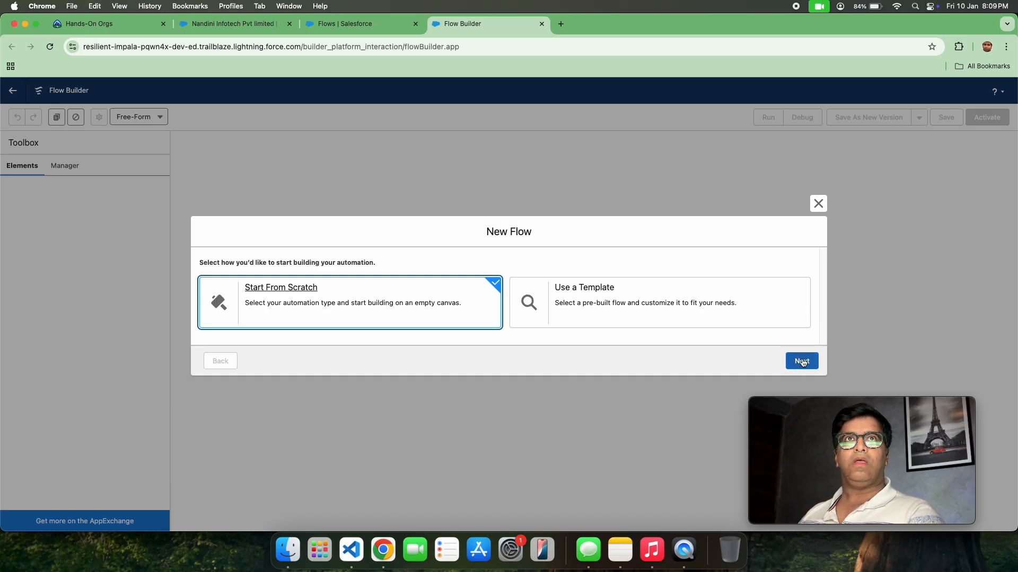
click(793, 365)
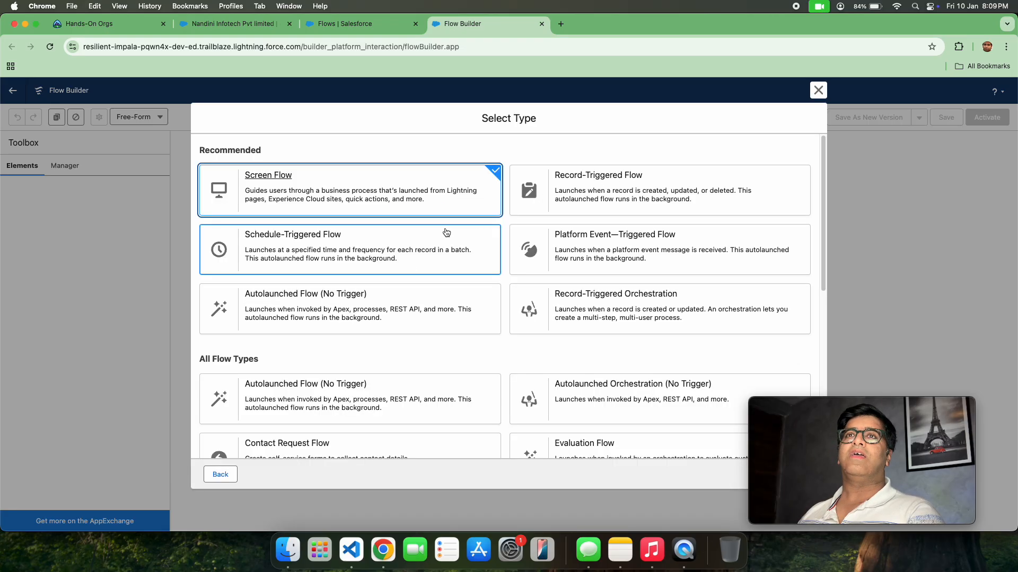
click(554, 201)
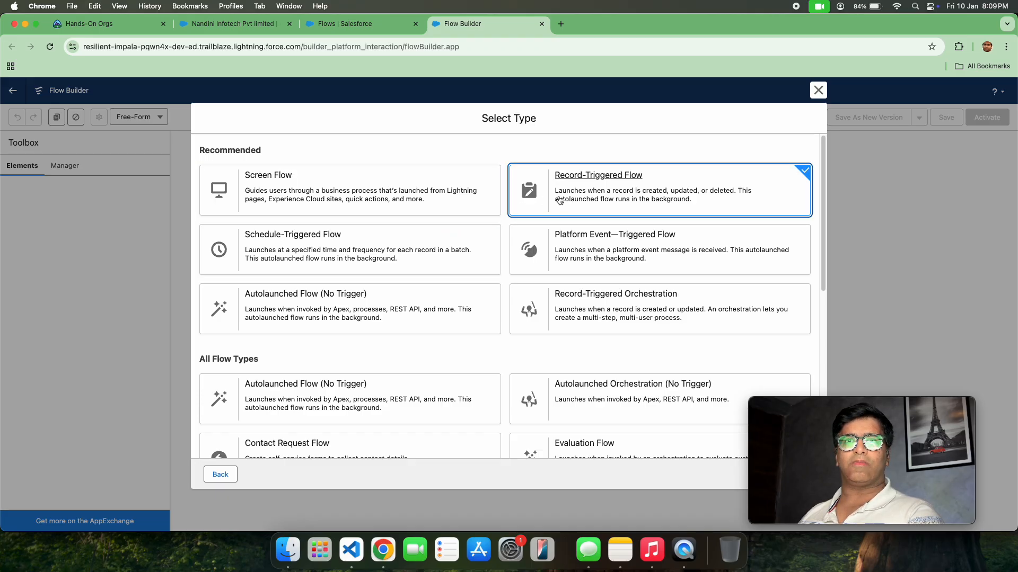
mouse_move(844, 416)
drag(844, 416, 916, 373)
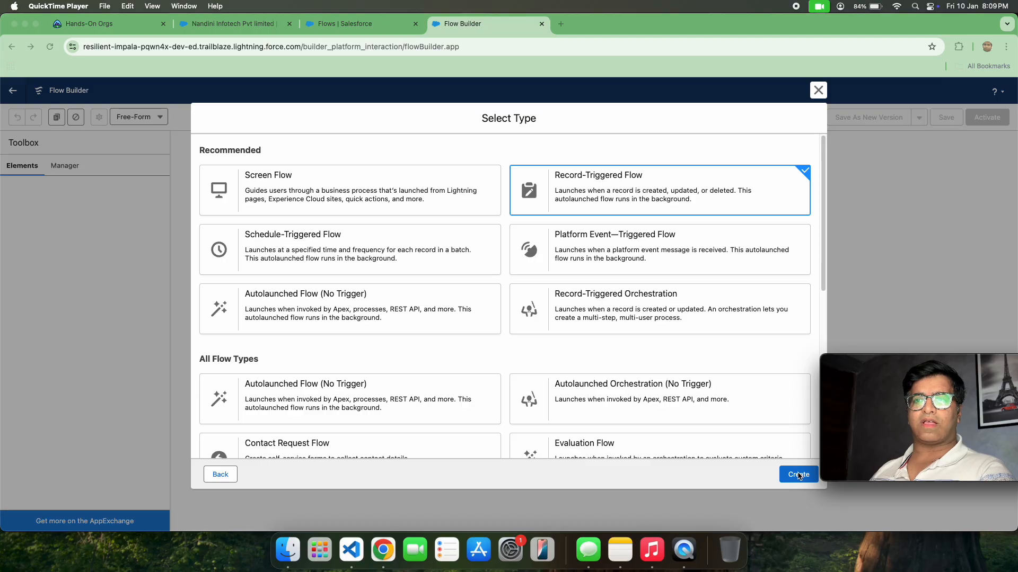
click(799, 475)
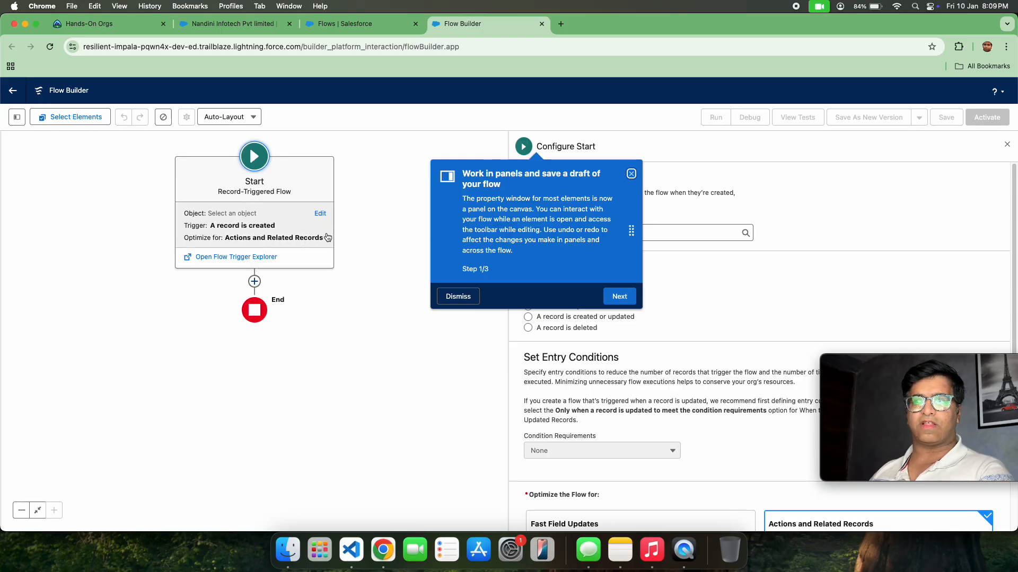
- Dismiss the guidance popup and set the flow to trigger when an Account record is created or updated
click(632, 174)
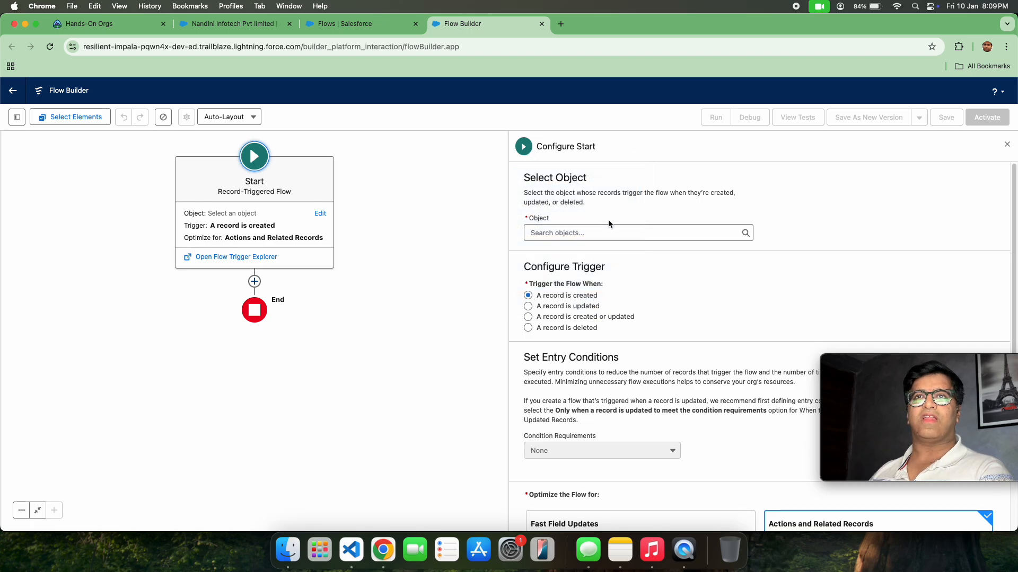
click(601, 233)
text(A)
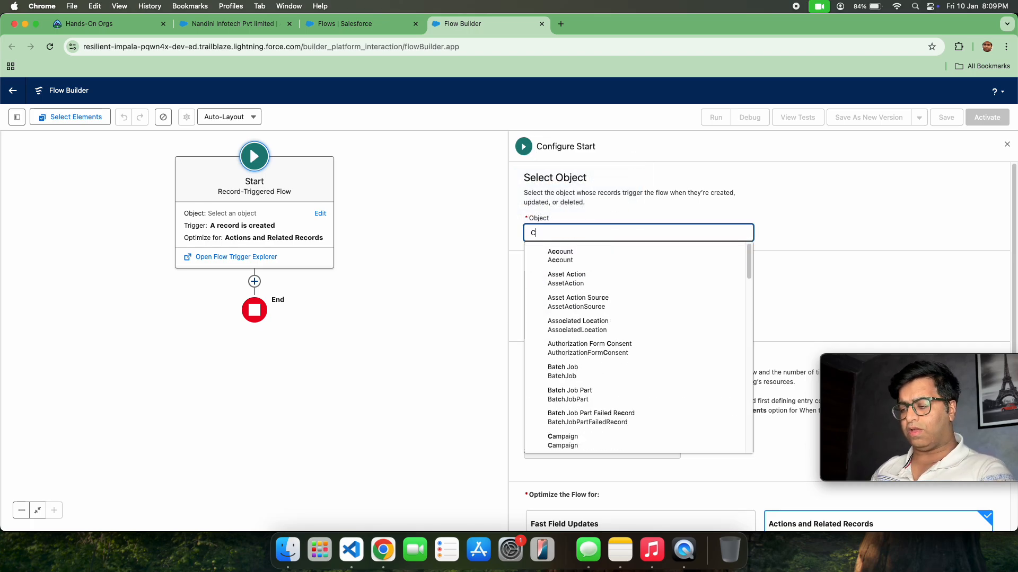
text(CC)
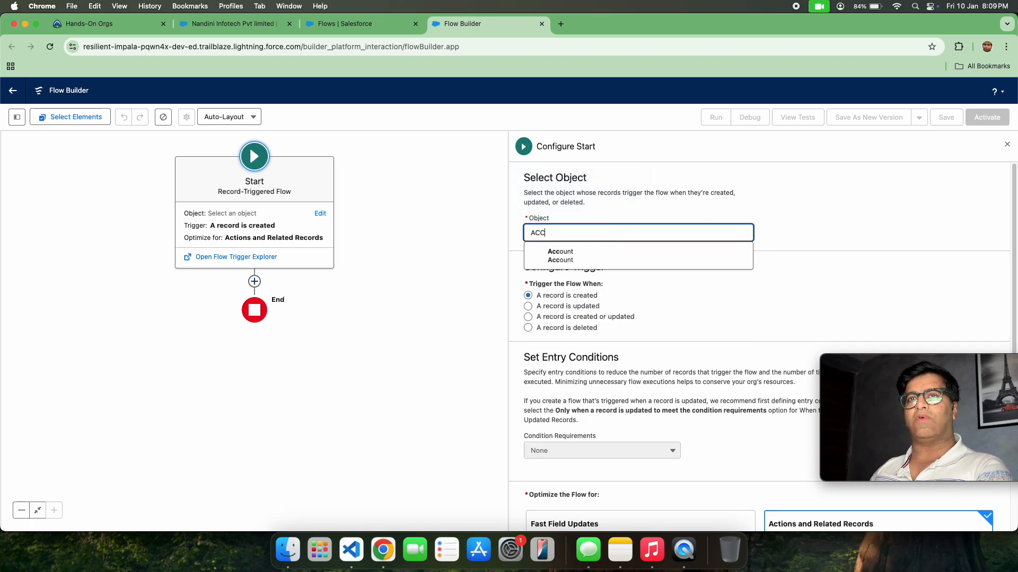
click(627, 263)
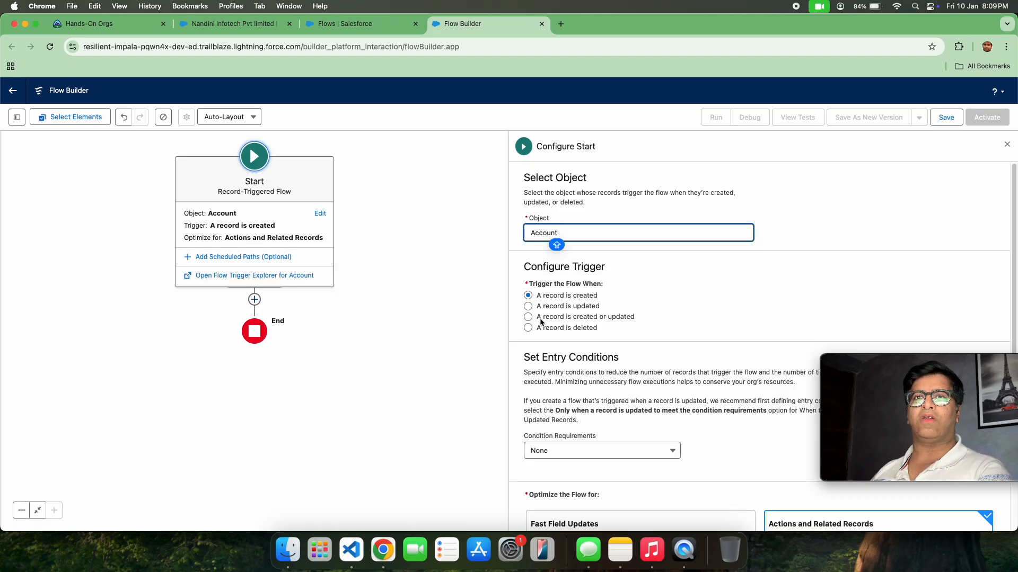
click(528, 318)
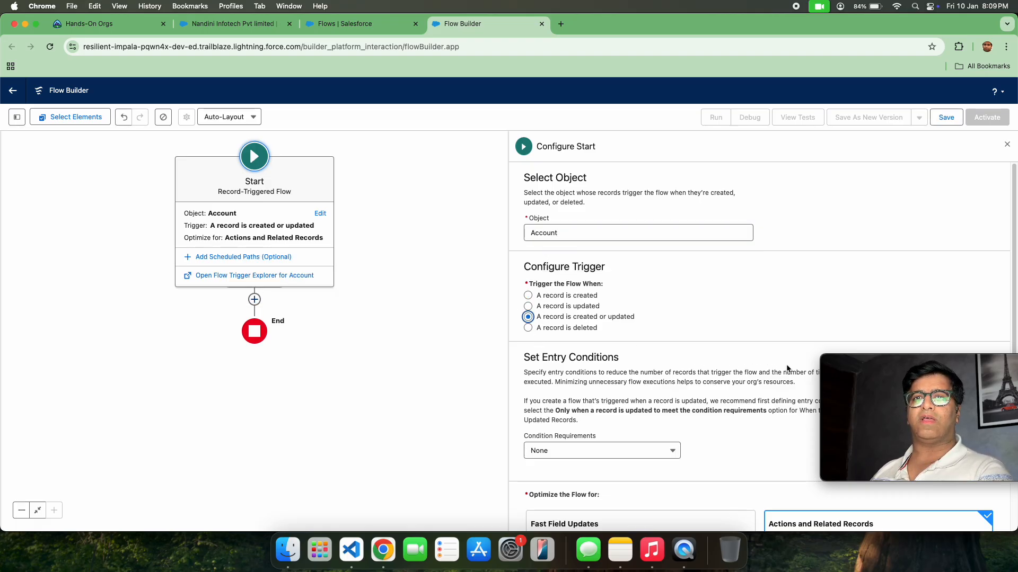
- Set the entry condition requirements to All Conditions Are Met (AND)
click(667, 452)
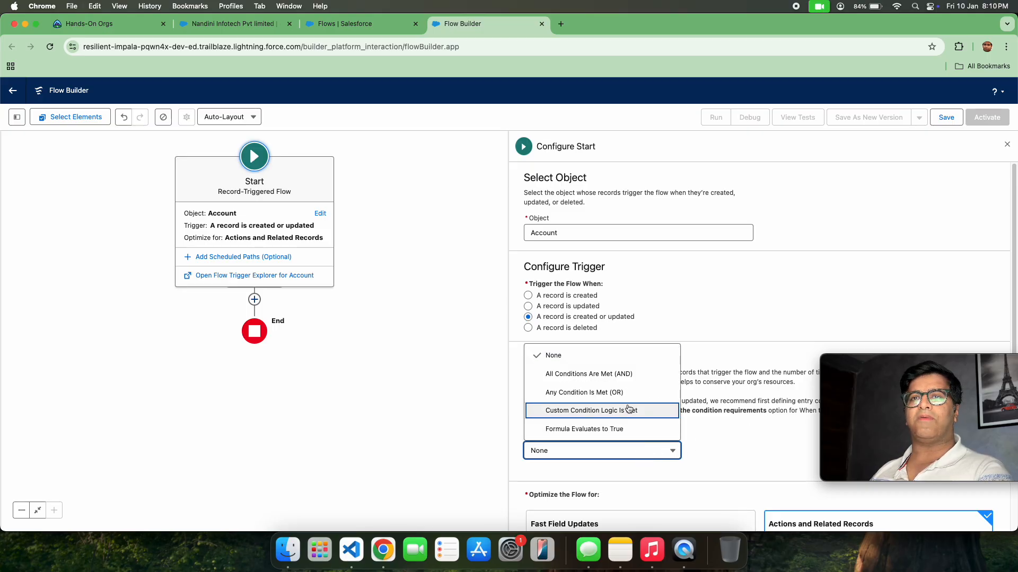
click(626, 380)
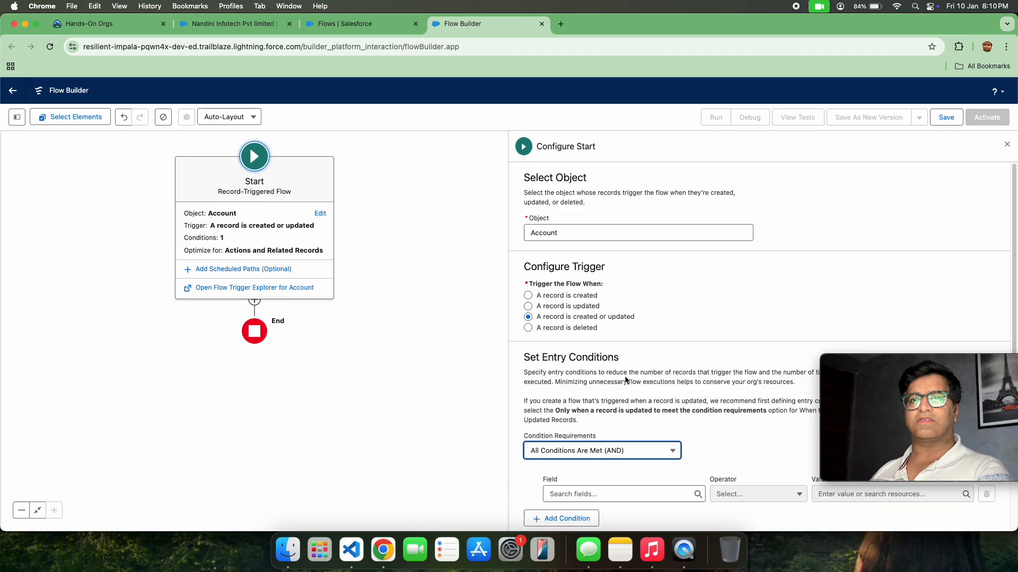
scroll(658, 431, down, 3)
scroll(657, 414, down, 3)
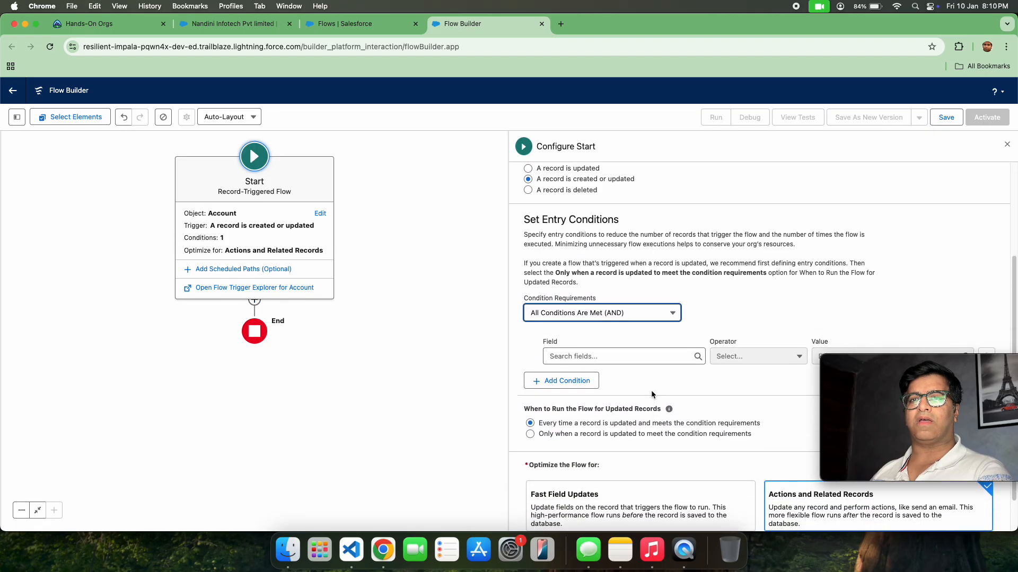
- Look through the Account fields available for the entry condition
click(661, 358)
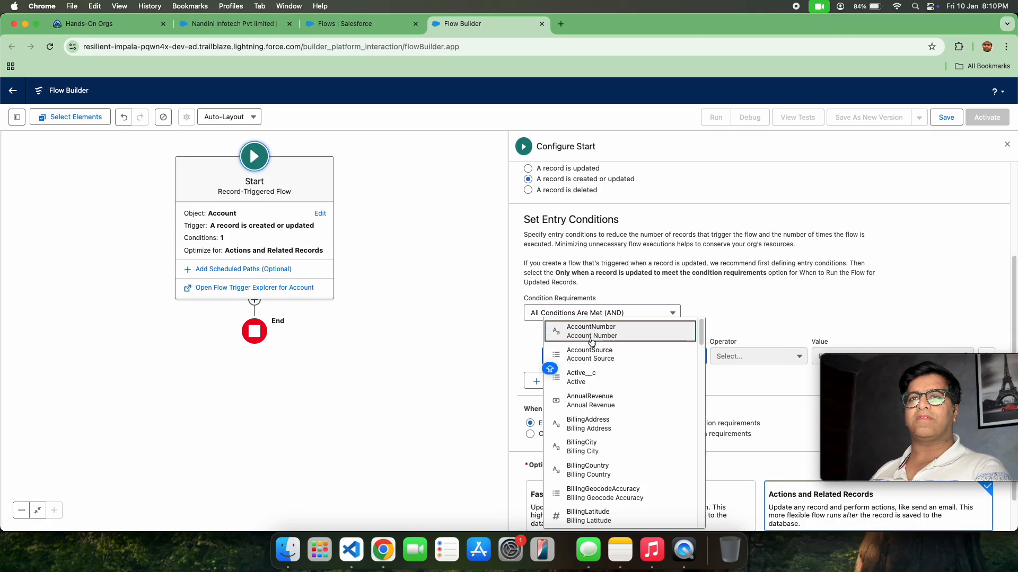
scroll(629, 378, down, 1)
scroll(629, 378, up, 1)
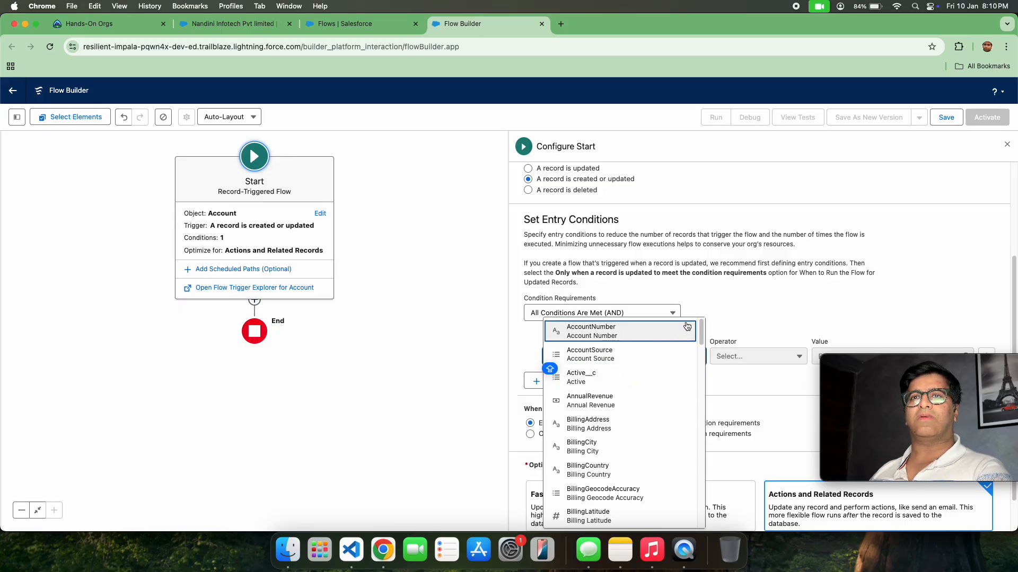
scroll(629, 399, down, 15)
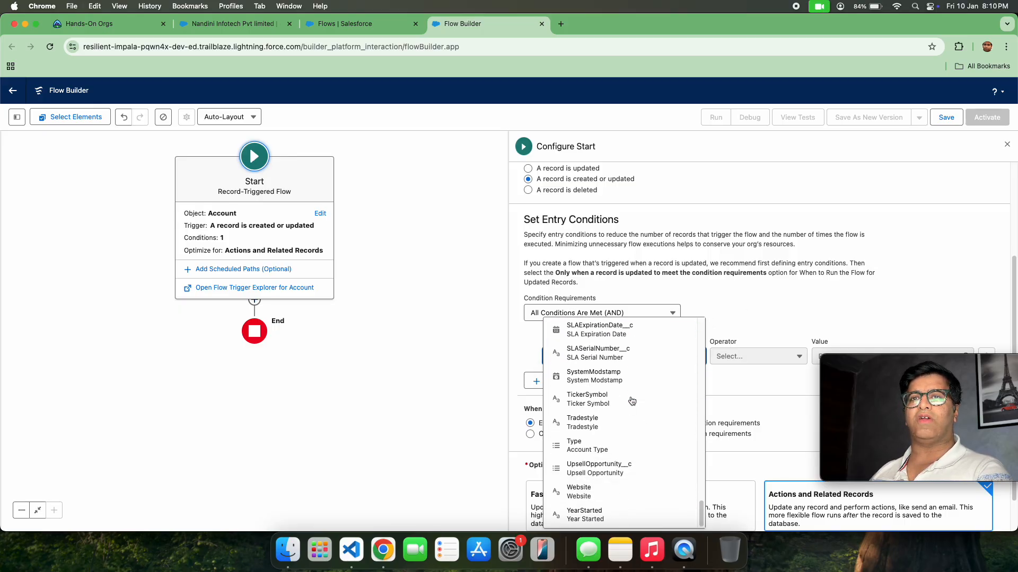
scroll(629, 403, up, 8)
scroll(630, 405, up, 8)
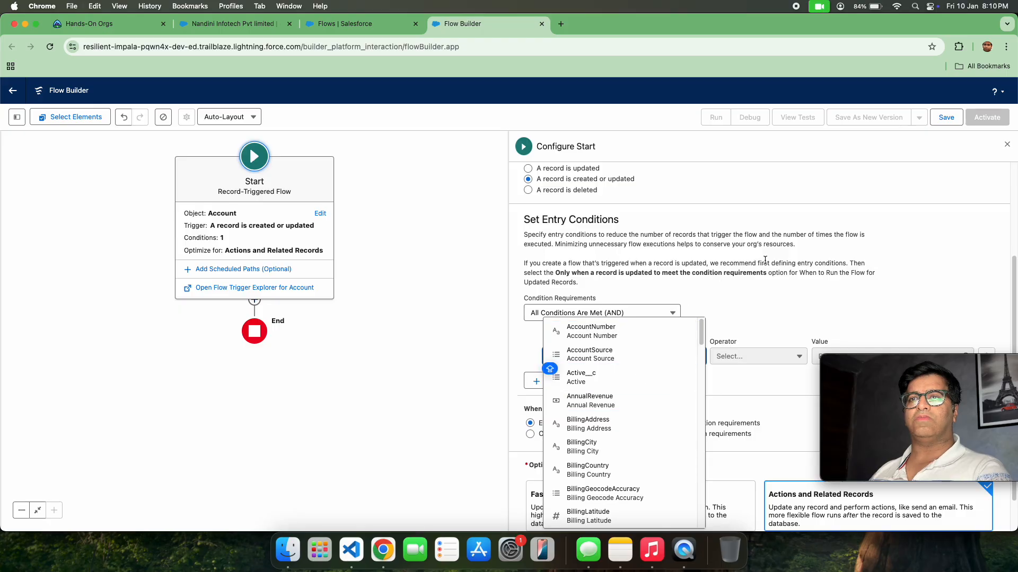
drag(772, 263, 773, 292)
click(726, 309)
scroll(817, 296, up, 1)
scroll(825, 297, down, 3)
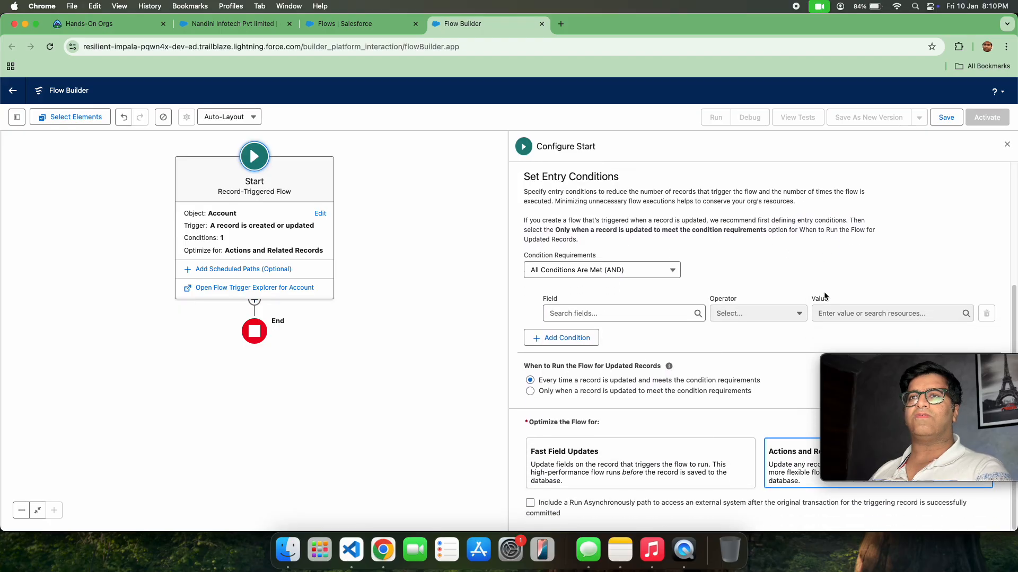
- Define the entry condition as NumberofLocations__c Is Null False, running only when a record is updated to meet the condition requirements
click(661, 313)
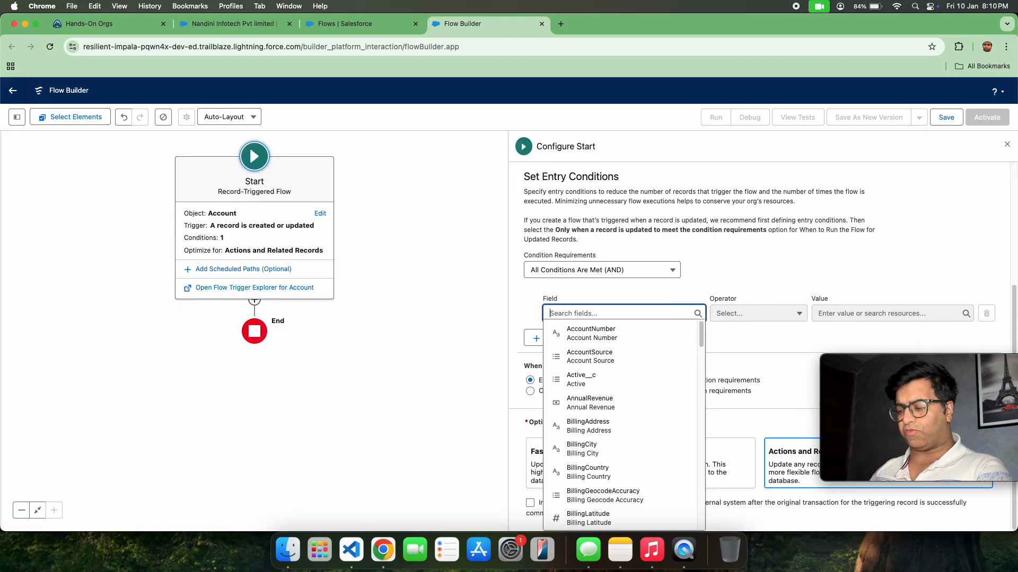
text(NUMB)
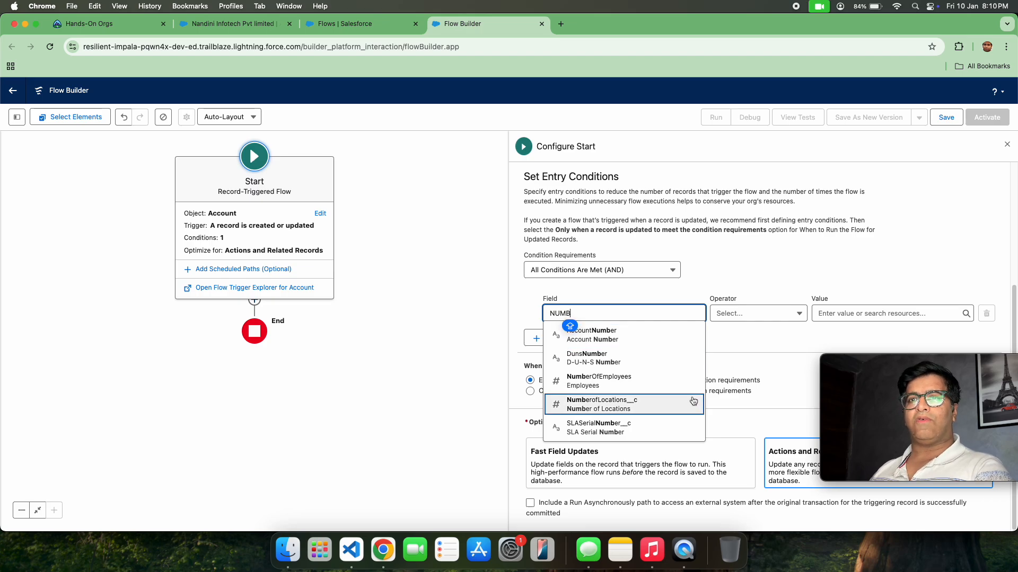
click(689, 403)
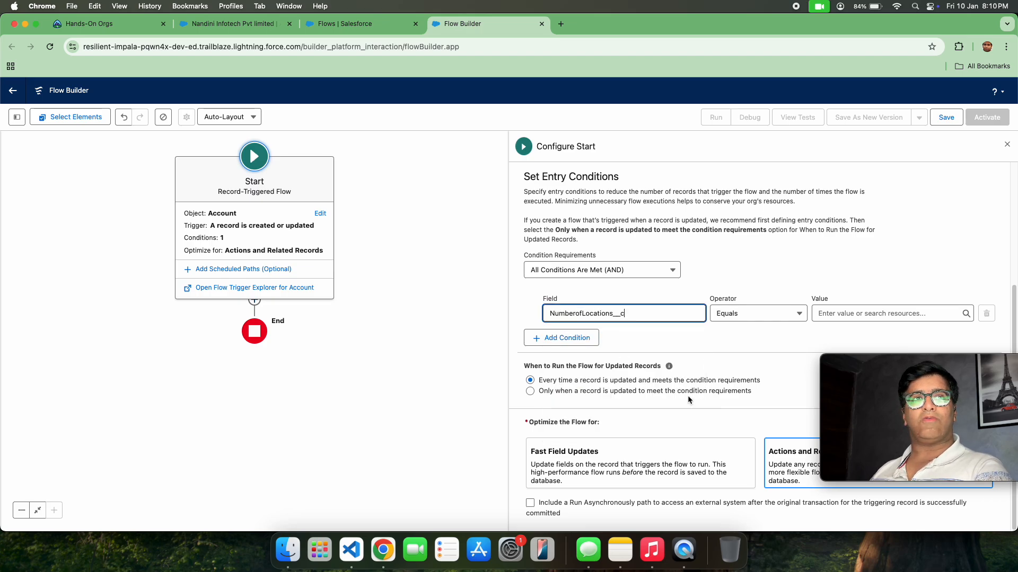
click(755, 313)
click(740, 444)
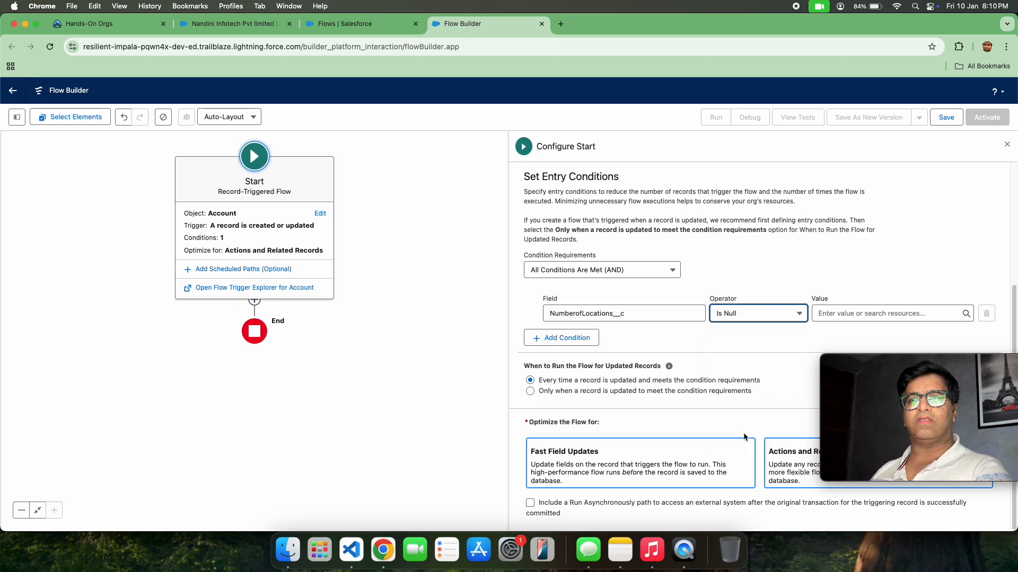
click(841, 310)
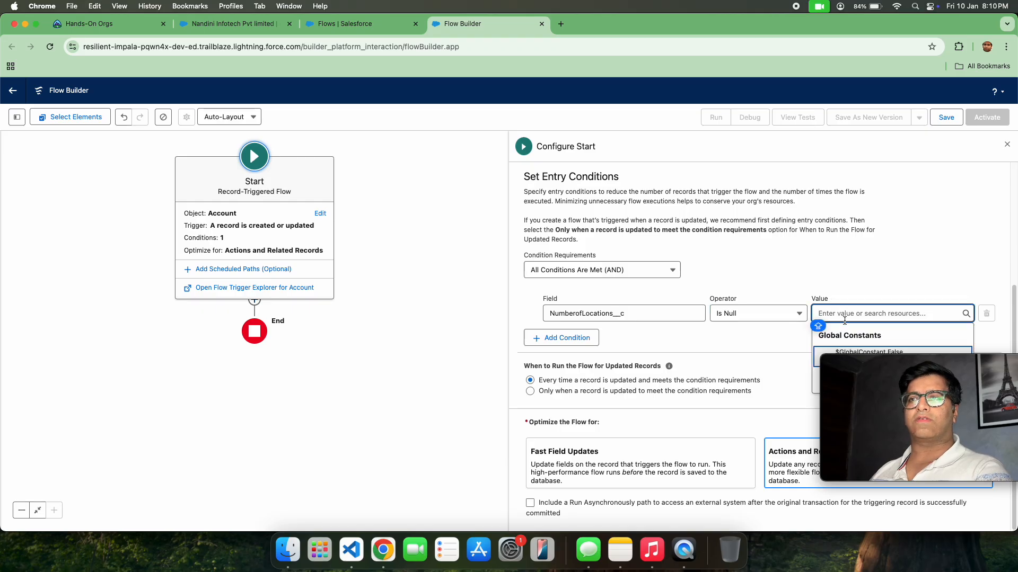
click(873, 352)
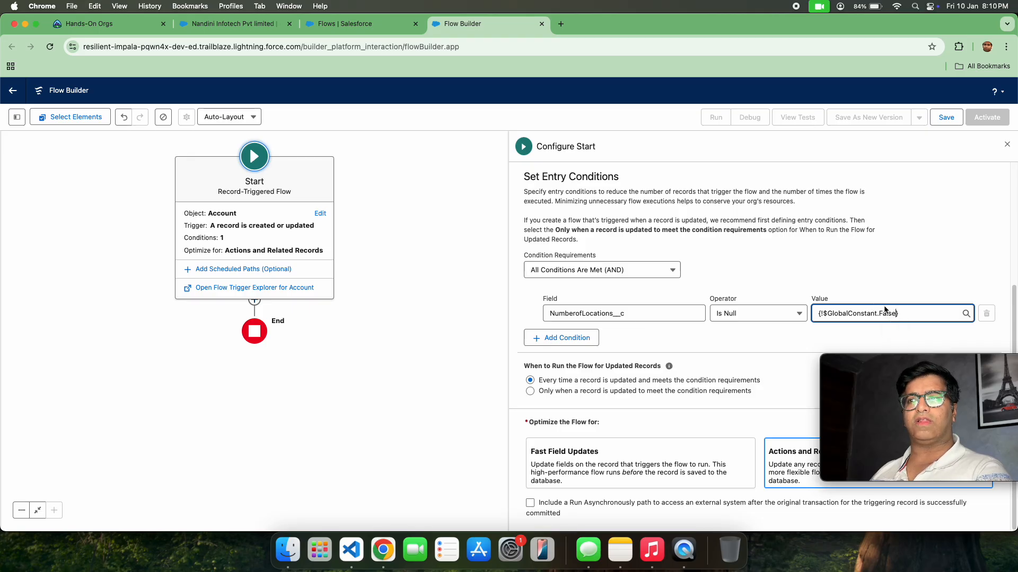
click(530, 392)
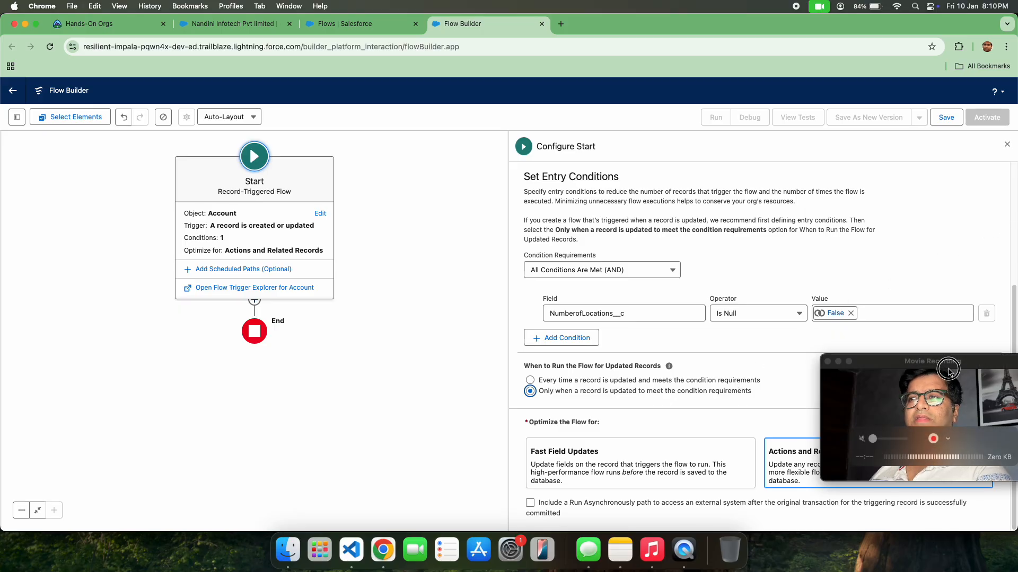
- Optimize the flow for Actions and Related Records and close the start configuration
drag(948, 370, 349, 379)
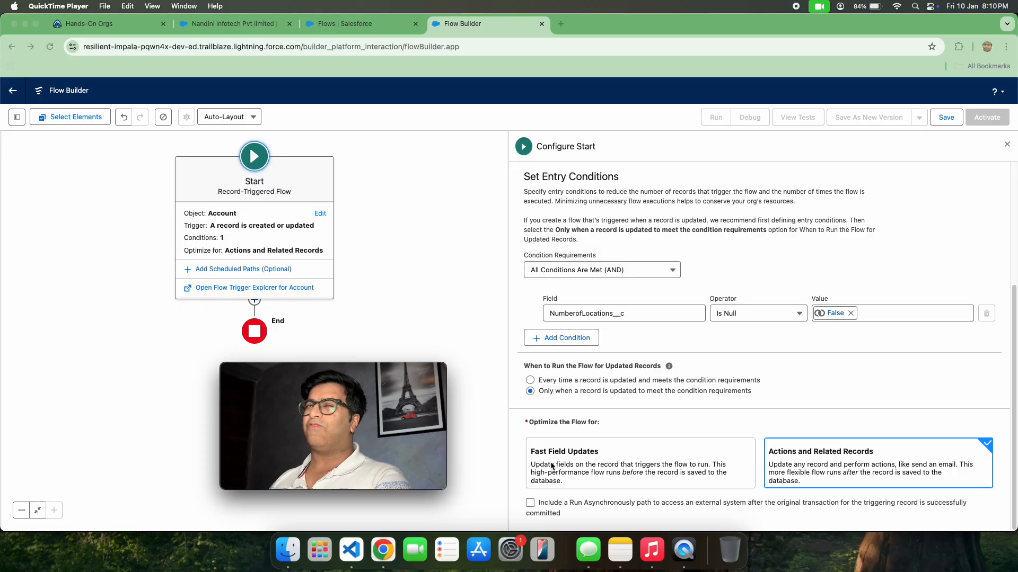
click(801, 453)
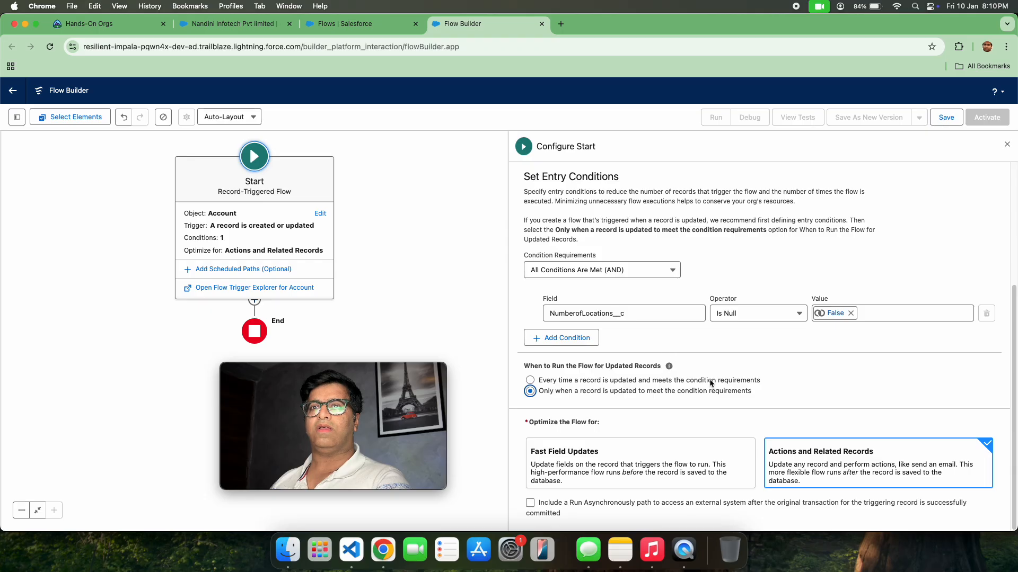
click(1007, 145)
drag(355, 382, 848, 297)
- Switch the flow canvas from Auto-Layout to the Free-Form layout
click(234, 112)
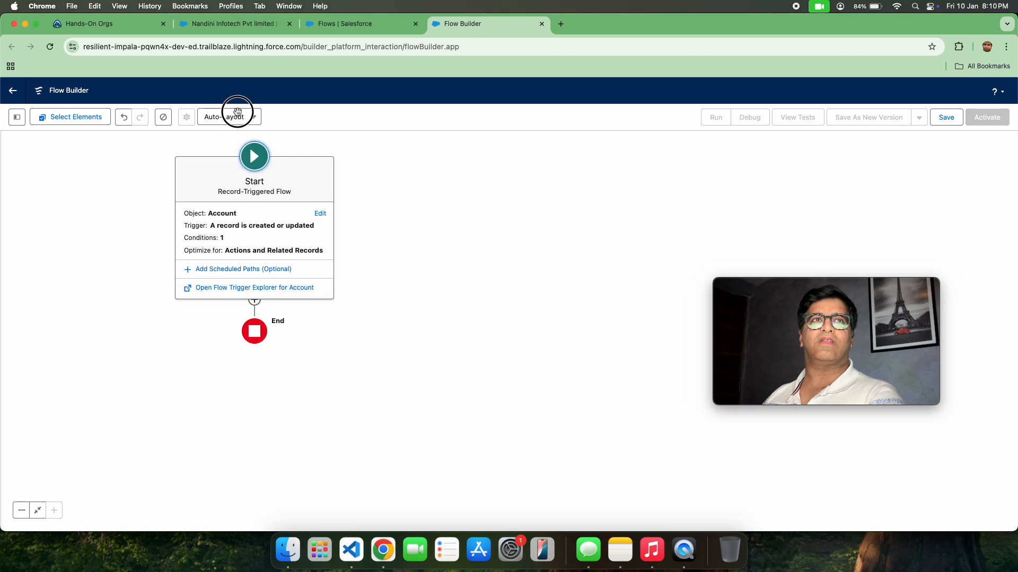
click(232, 114)
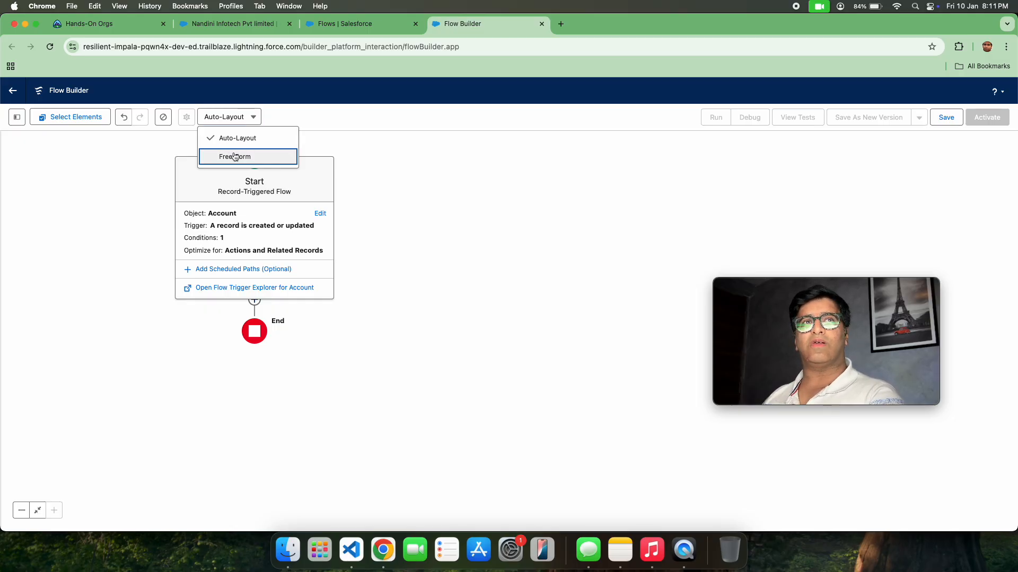
click(235, 156)
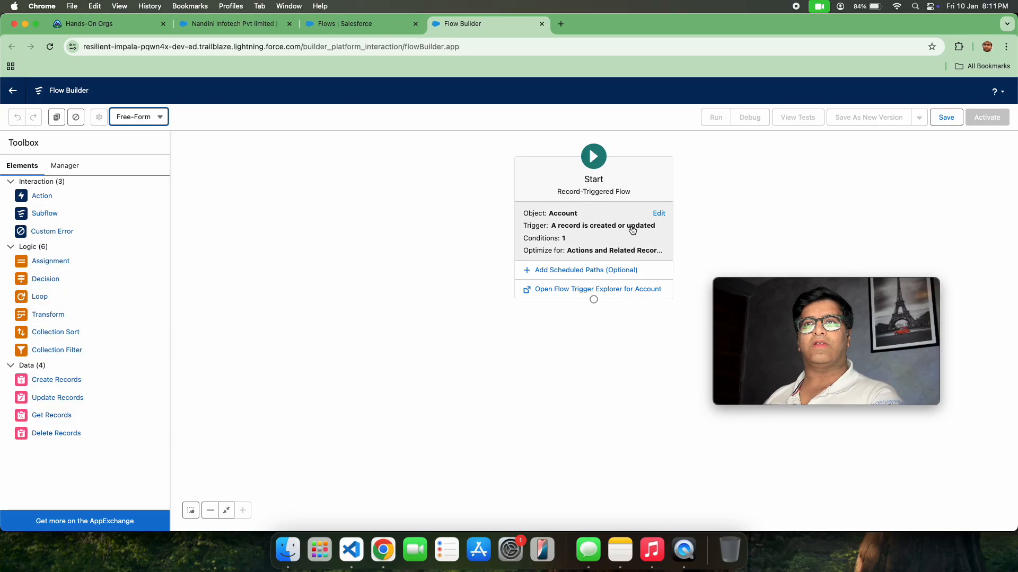
- Reopen the Start element's configuration, review its trigger, entry condition and optimization settings, and close it
double_click(619, 243)
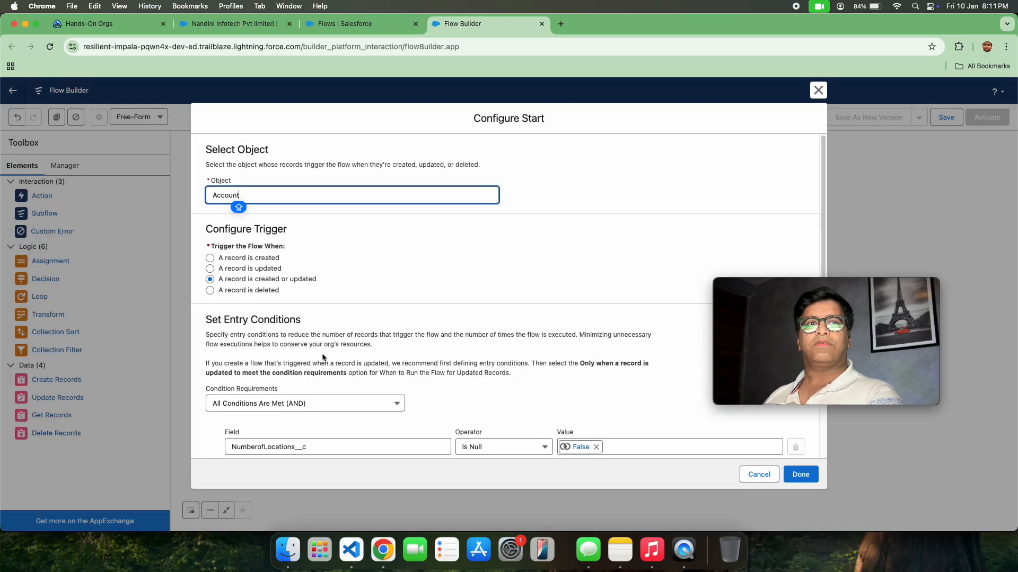
scroll(322, 358, down, 4)
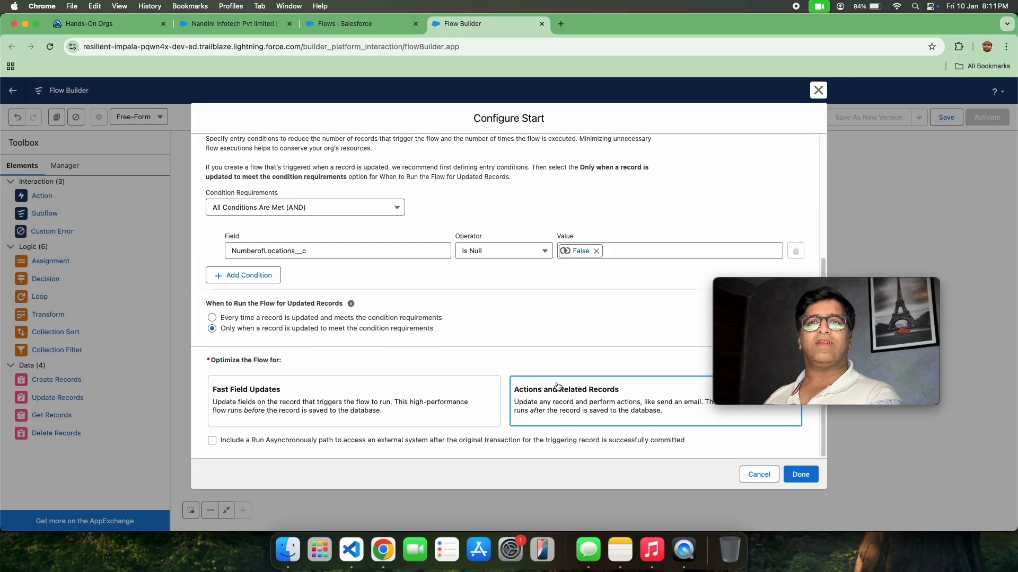
click(800, 474)
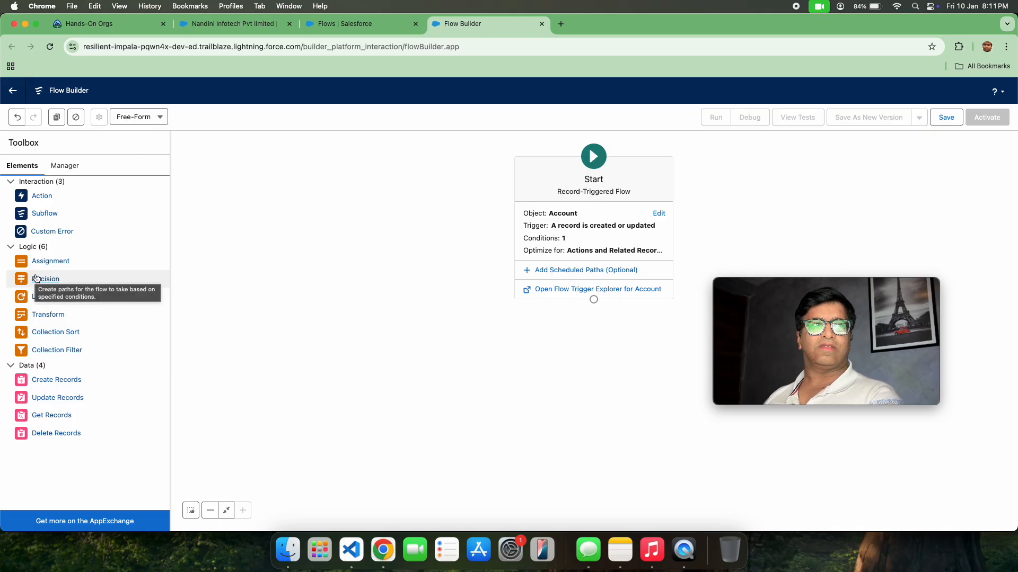
- Add a Decision element labelled "IF number of location is greator than one" with an outcome labelled "number is greator than or equal to one"
drag(39, 282, 570, 340)
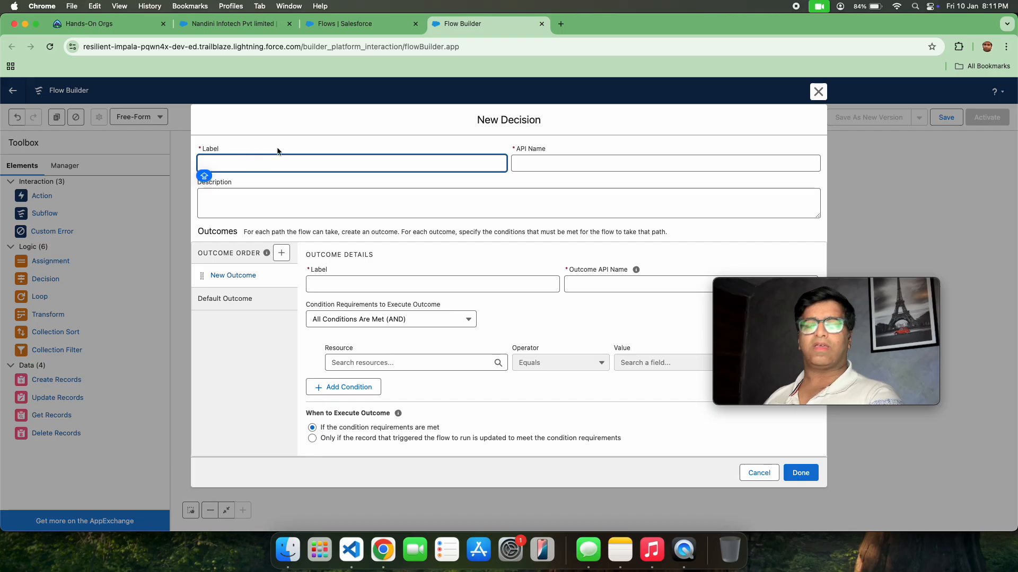
text(CH)
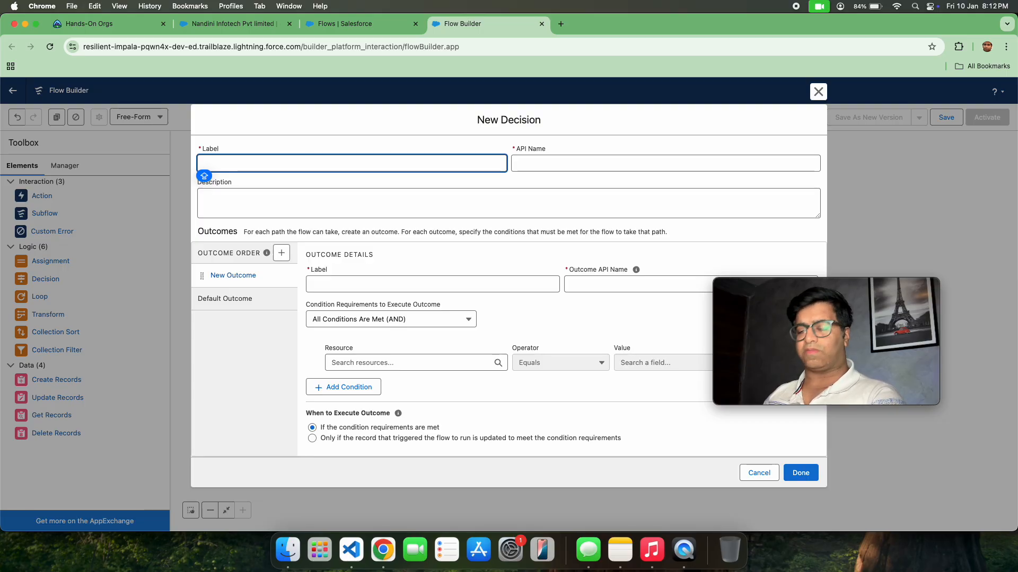
text(IF)
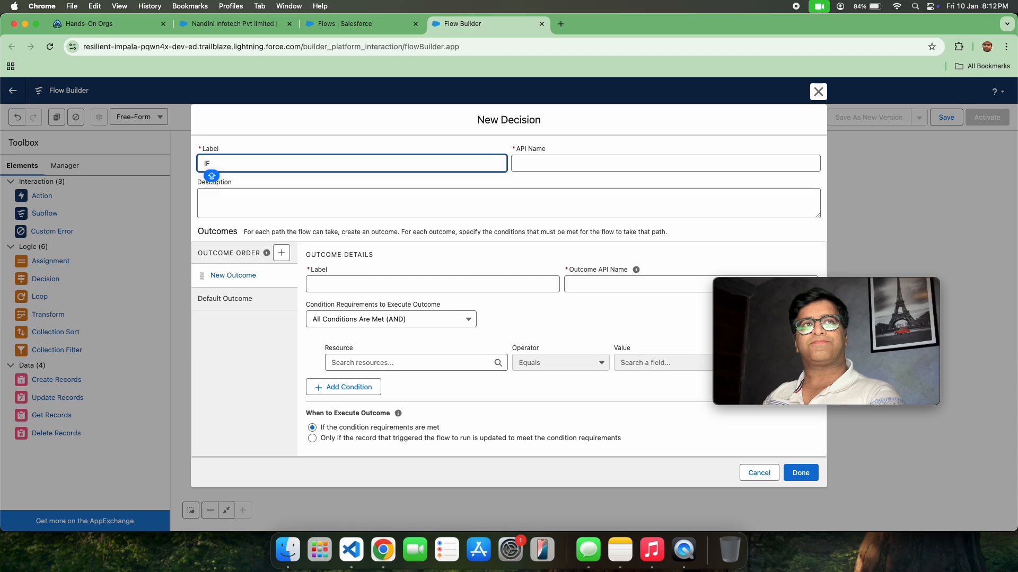
text( NU)
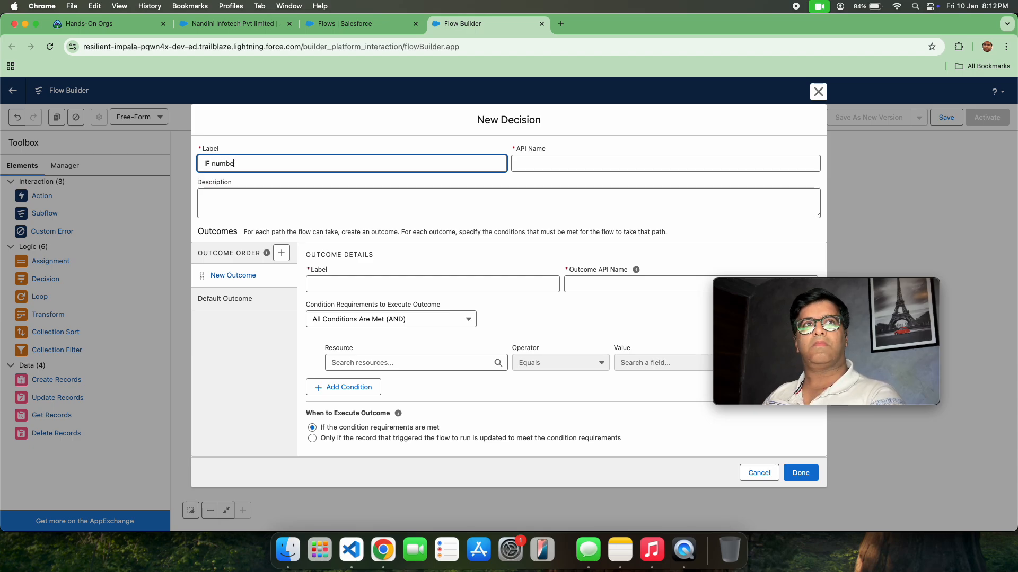
text(mber of location is greato)
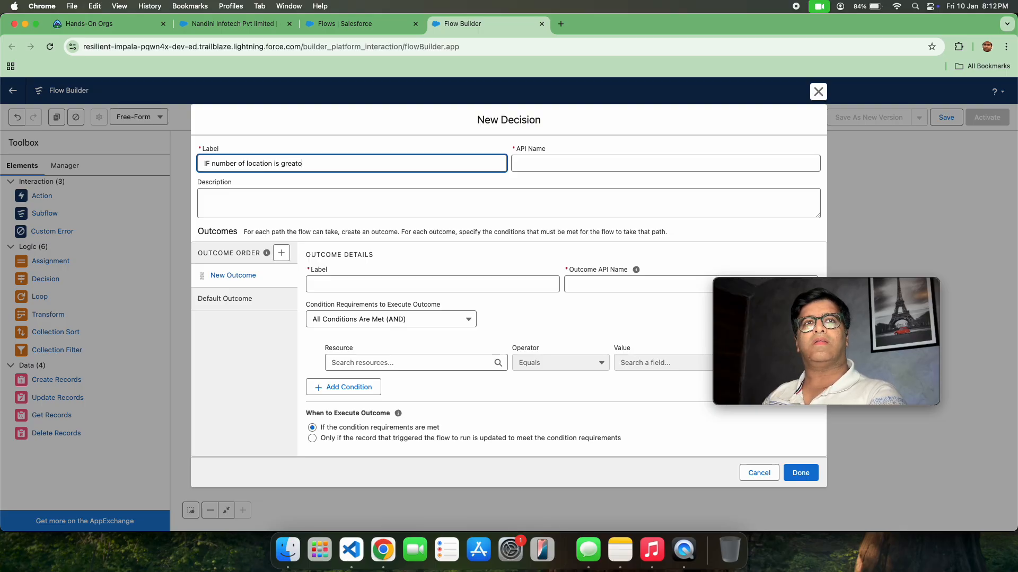
text(an one)
click(413, 142)
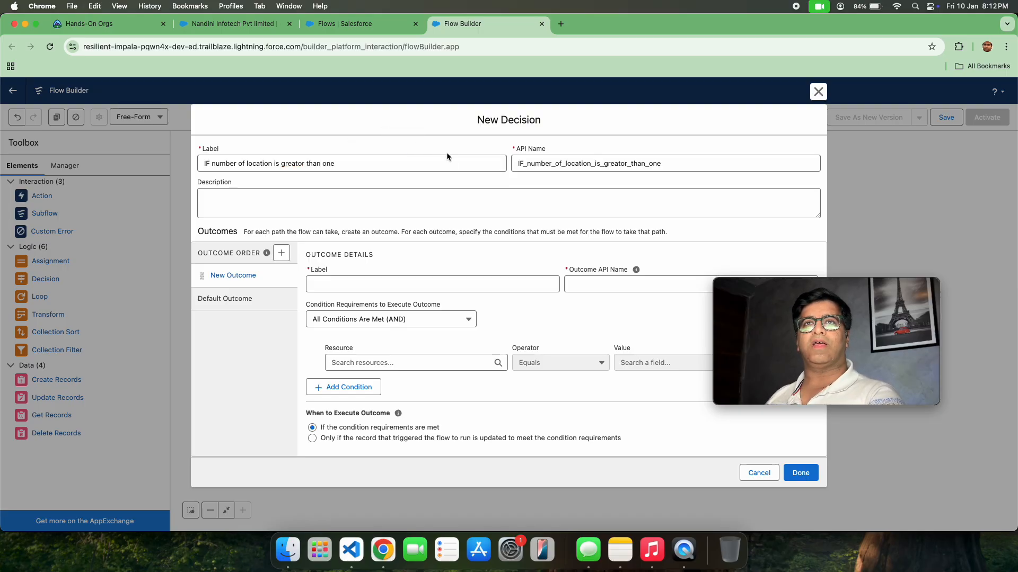
click(407, 291)
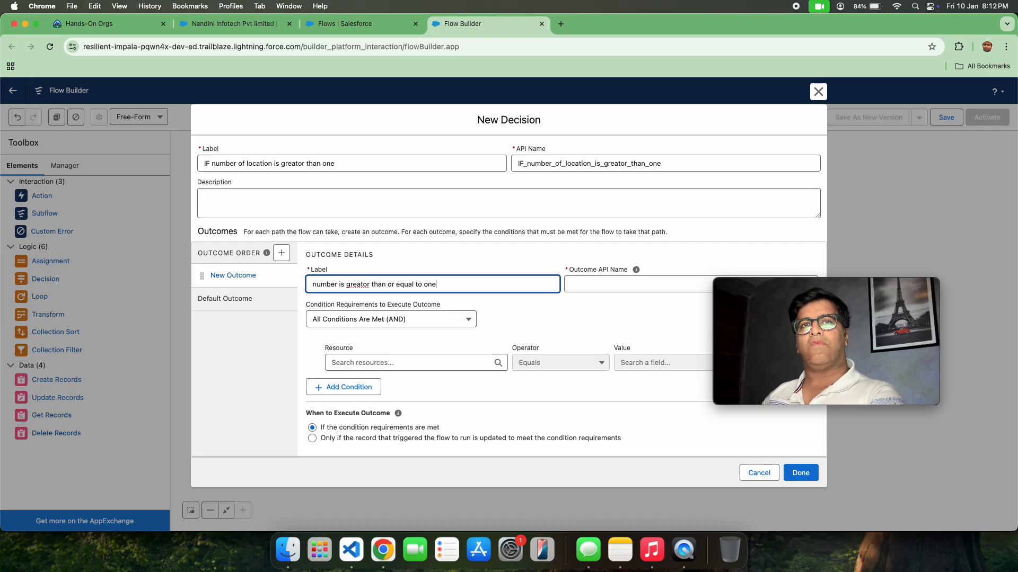
click(525, 250)
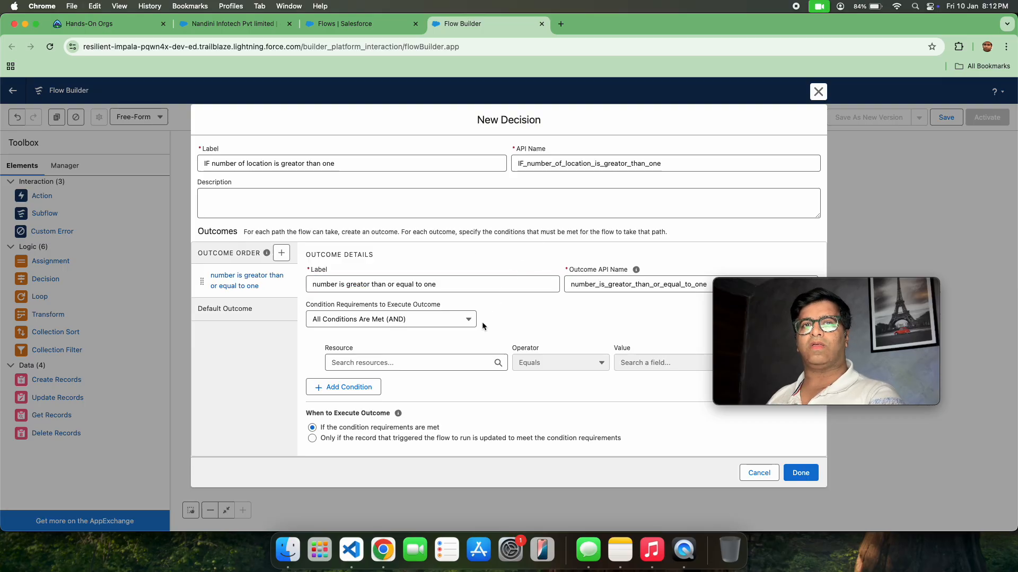
- Start a new Variable resource with the API name Counter from the outcome's condition
click(422, 359)
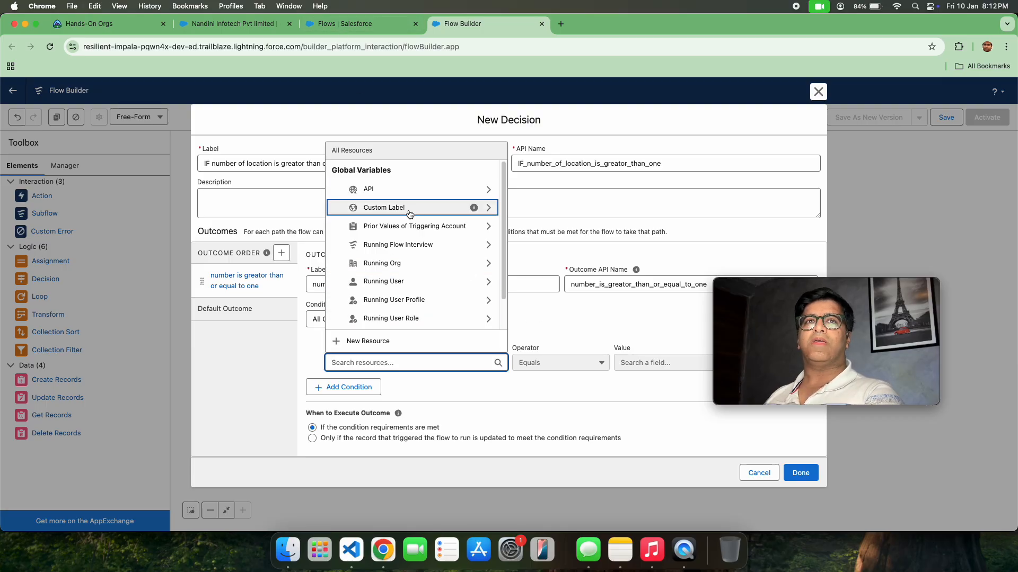
scroll(390, 293, down, 1)
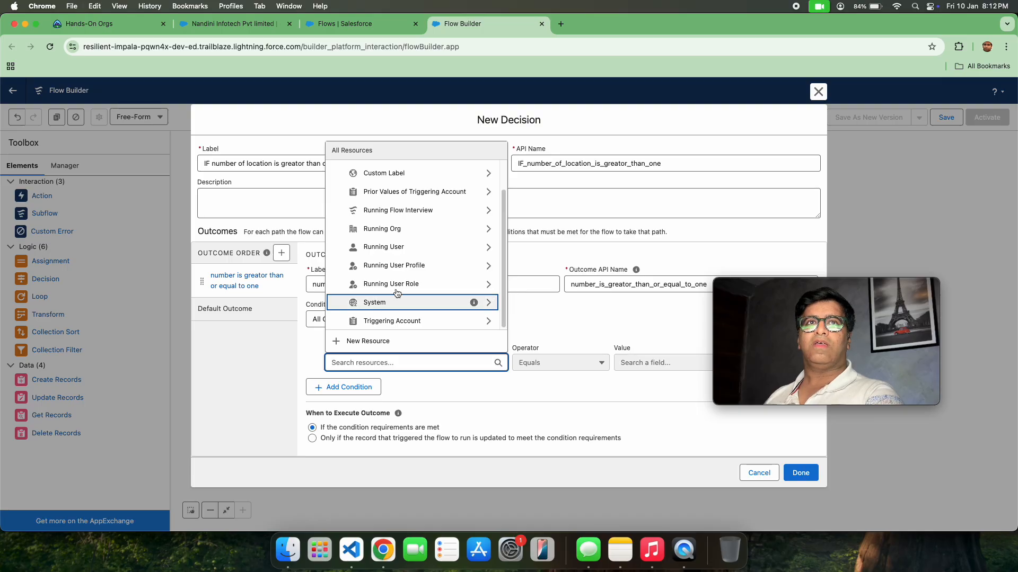
scroll(428, 238, up, 1)
scroll(413, 239, down, 1)
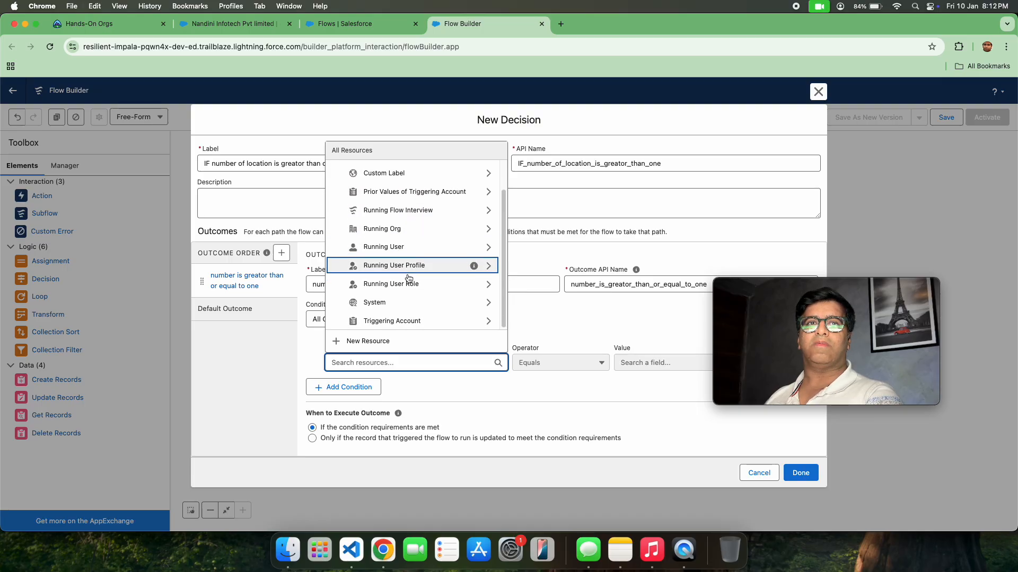
click(355, 346)
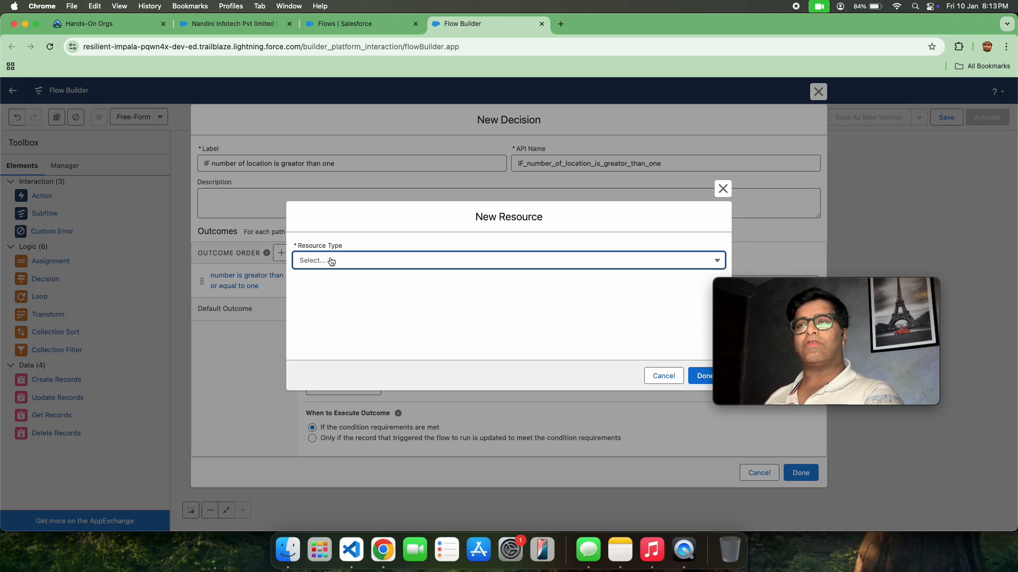
click(331, 261)
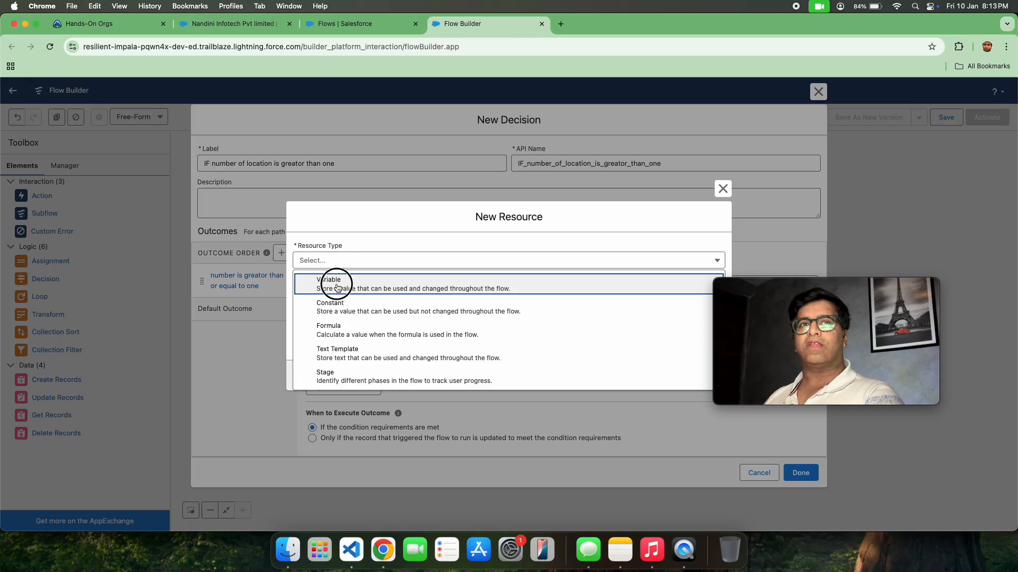
click(338, 288)
click(340, 280)
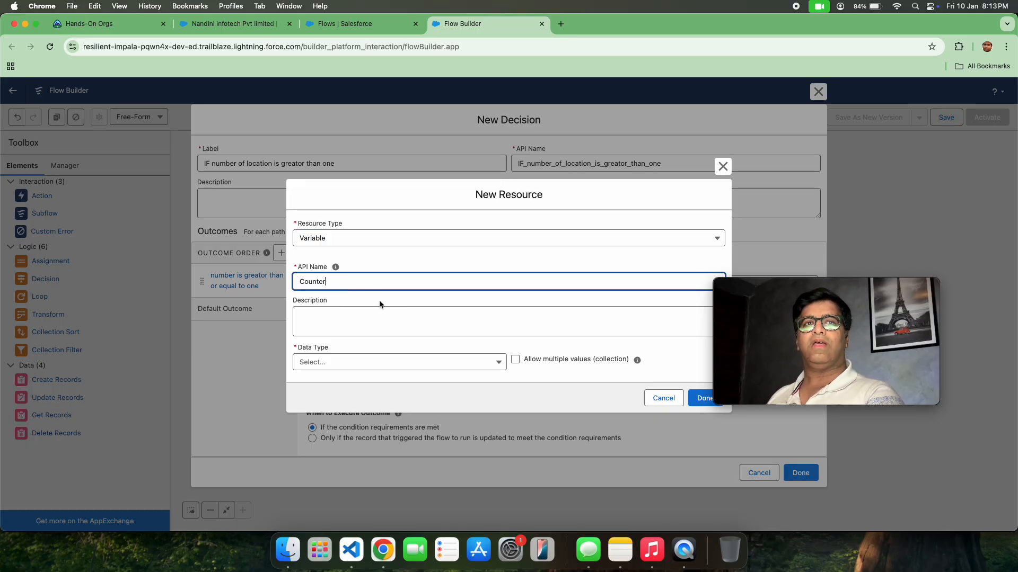
- Set the Counter variable's data type to Number with 0 decimal places and a default value of 1
click(386, 364)
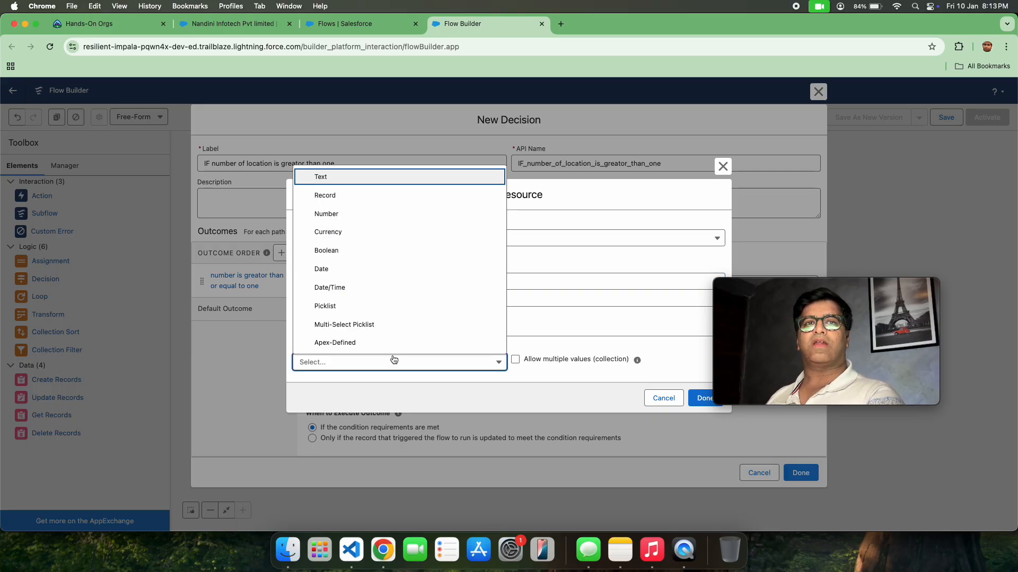
click(346, 227)
click(352, 313)
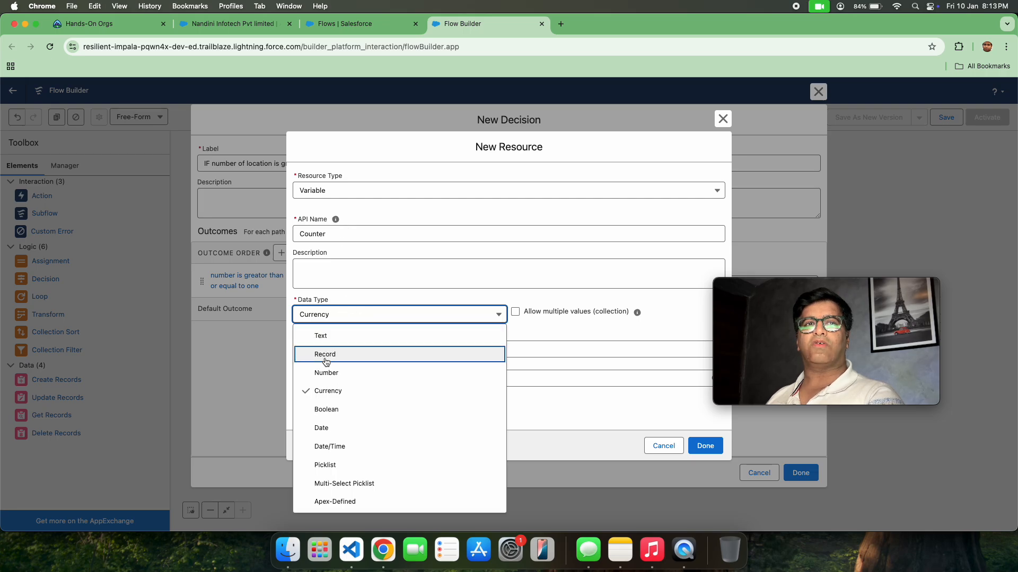
click(331, 373)
click(312, 346)
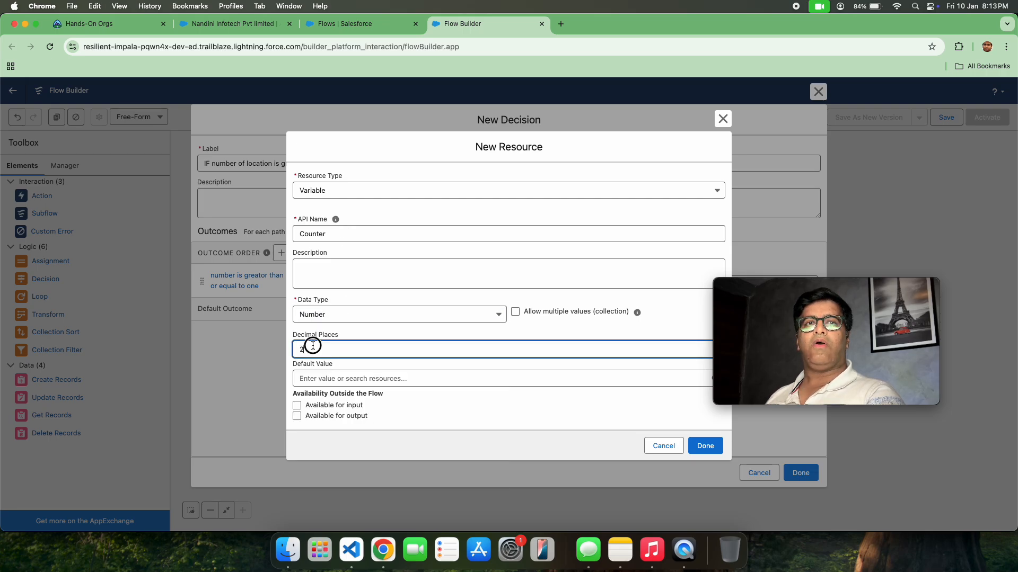
key(BackSpace)
text(0)
click(296, 377)
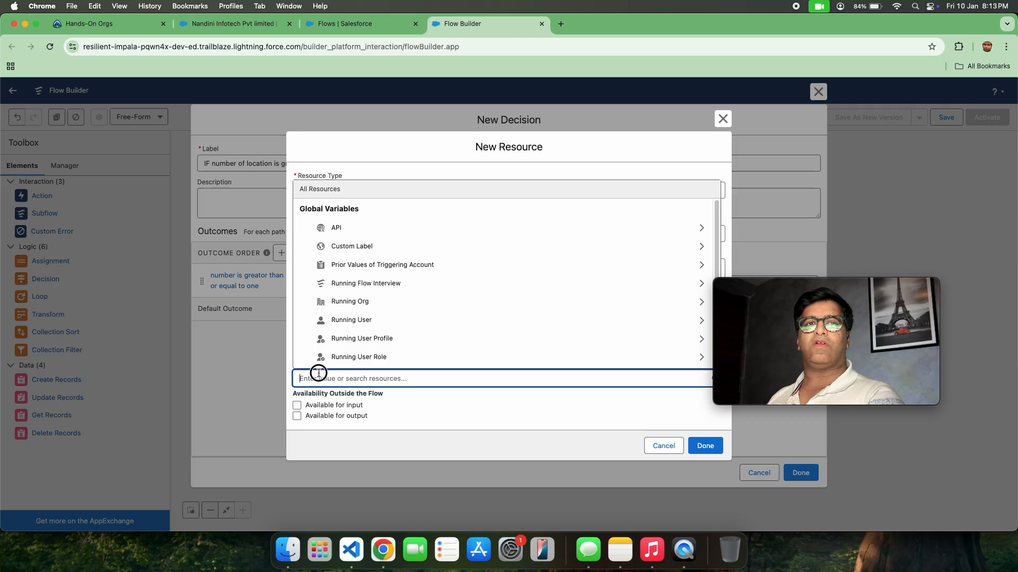
text(1)
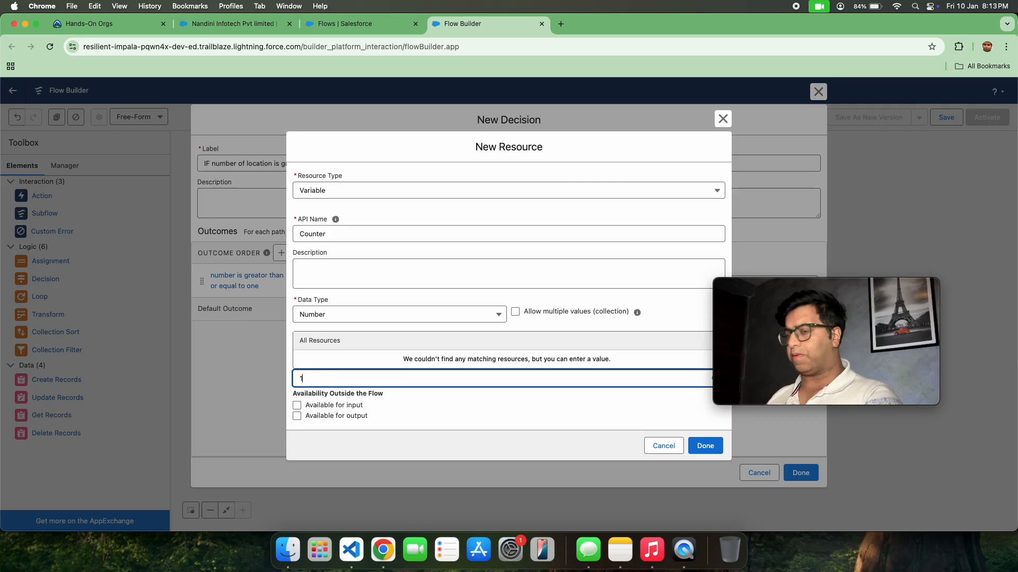
click(410, 295)
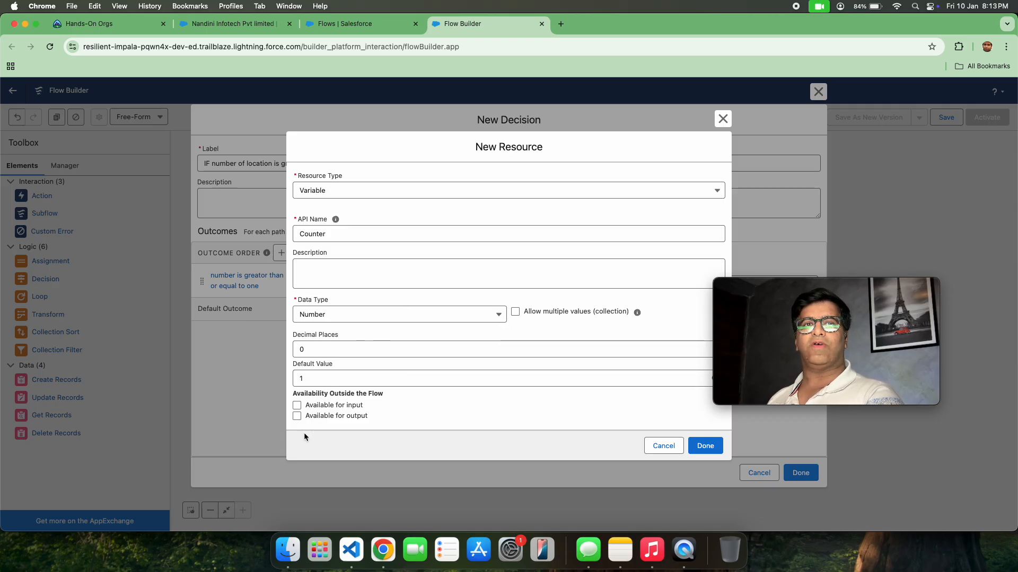
- Try making the Counter variable available for input and output outside the flow, and save the resource
click(297, 406)
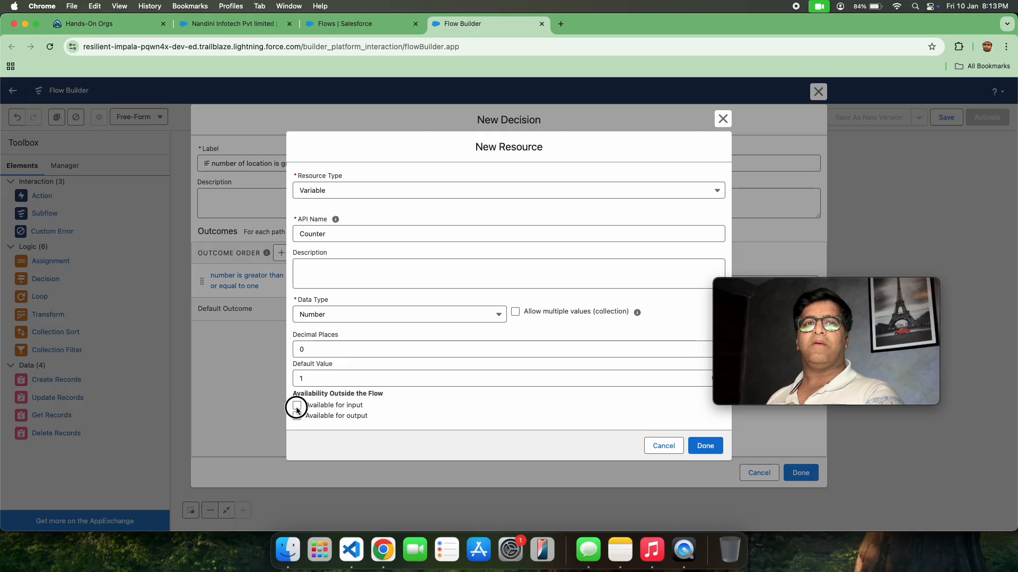
click(296, 417)
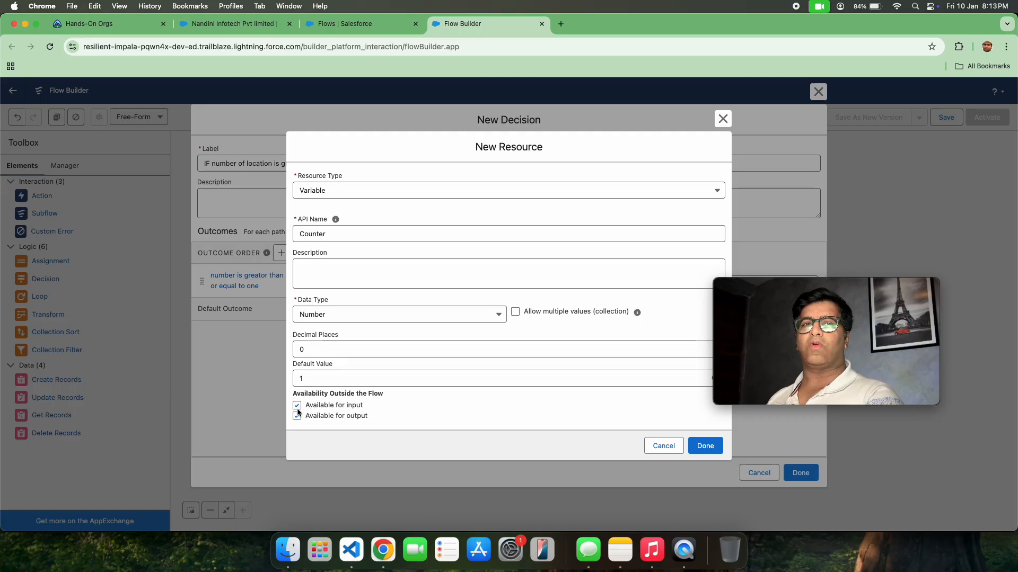
click(297, 406)
click(297, 417)
click(298, 416)
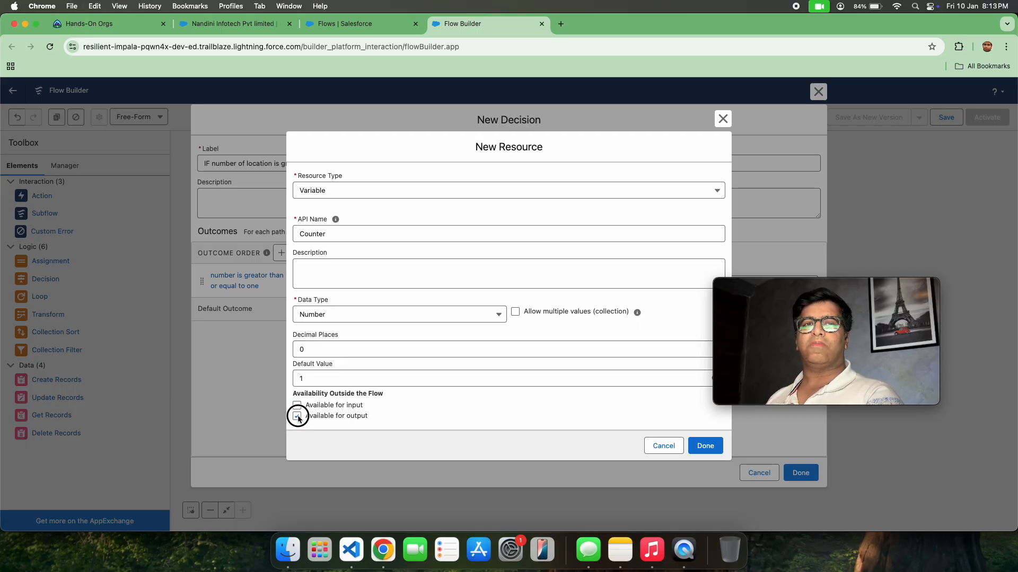
click(700, 446)
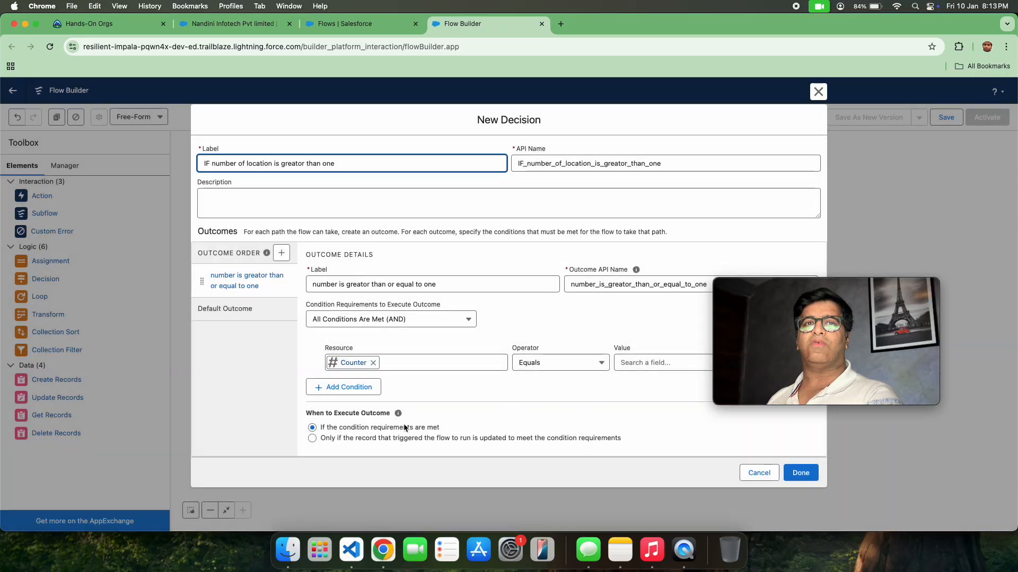
- Replace Counter as the condition's resource with the Number of Locations field of the Triggering Account
click(374, 364)
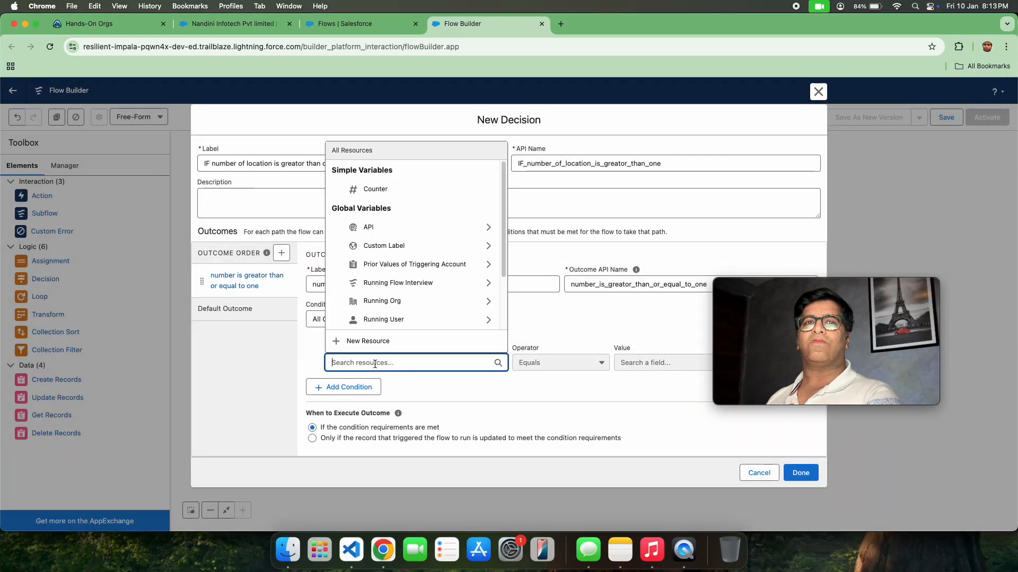
scroll(417, 279, down, 2)
scroll(417, 280, up, 2)
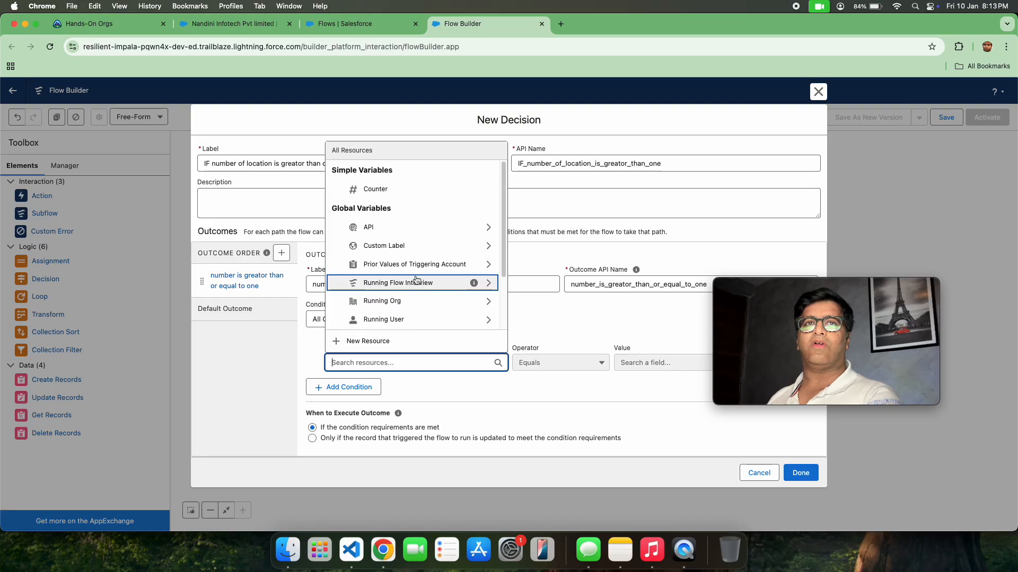
scroll(409, 286, down, 2)
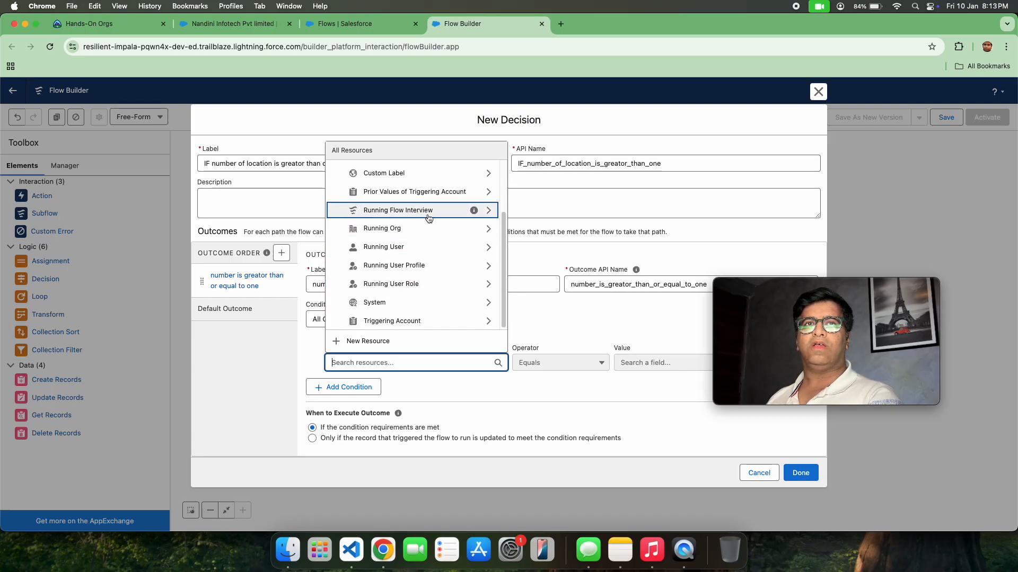
click(431, 321)
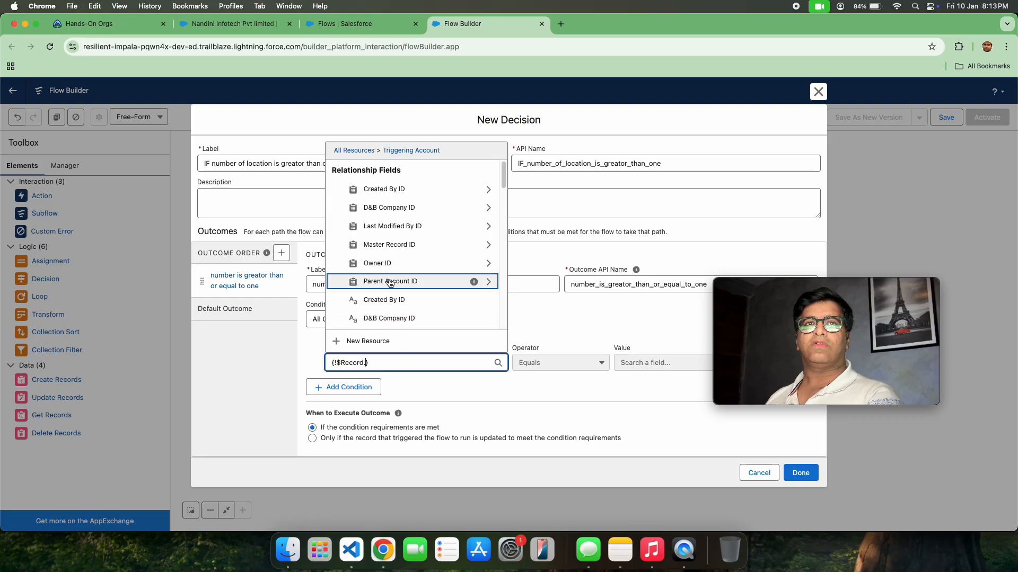
scroll(389, 269, down, 3)
scroll(389, 269, down, 10)
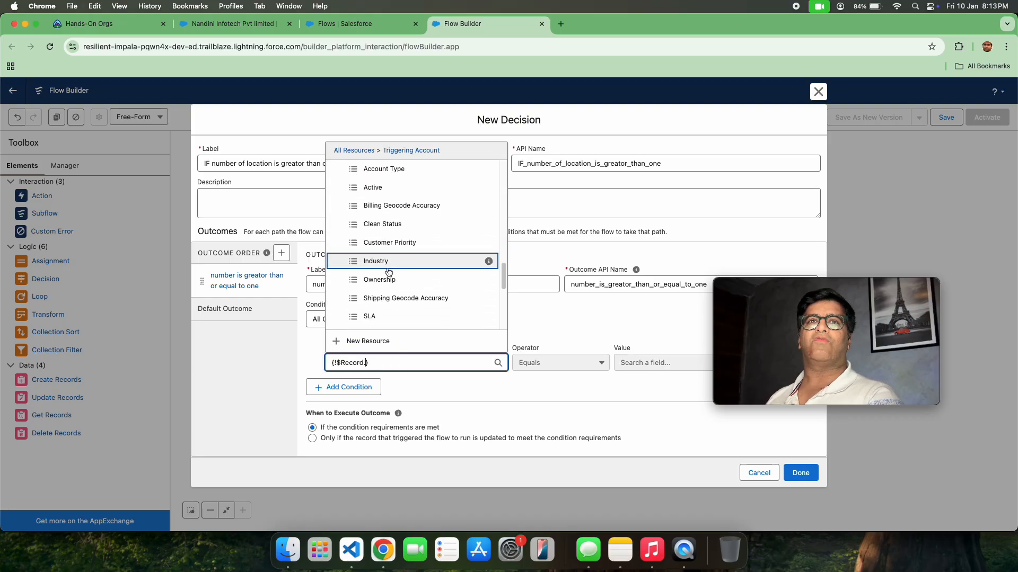
scroll(398, 289, down, 15)
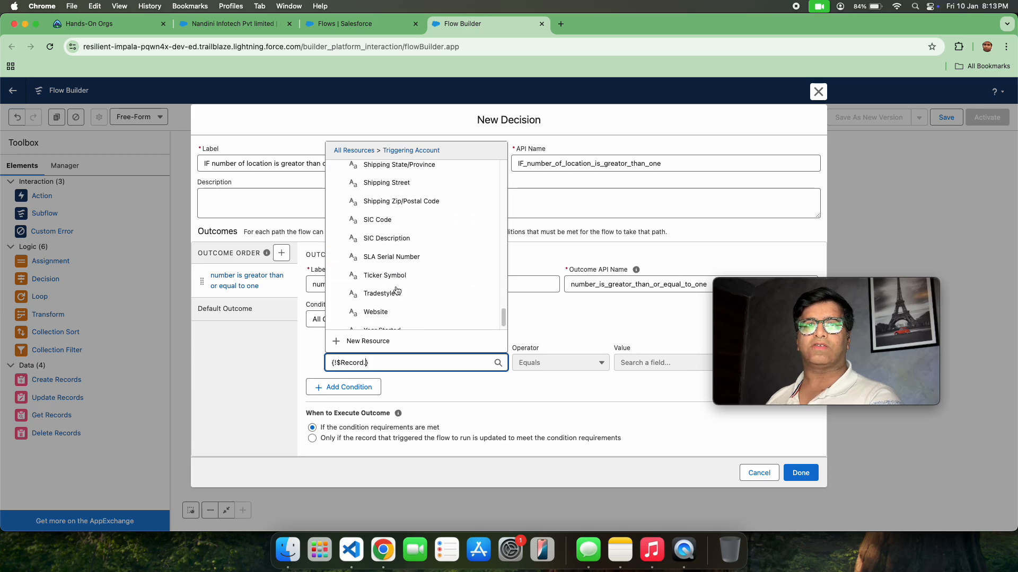
scroll(397, 291, up, 10)
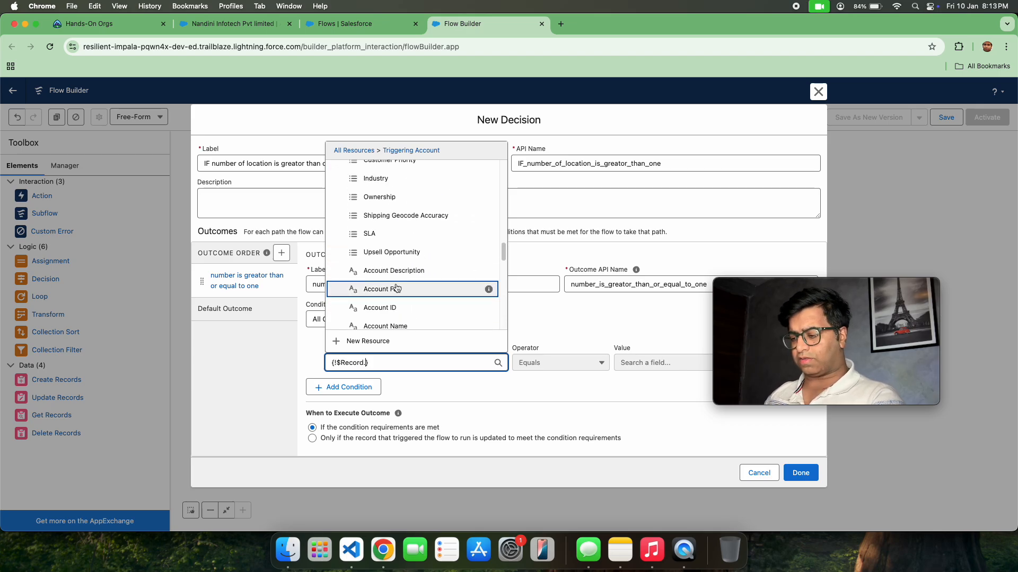
text(Num)
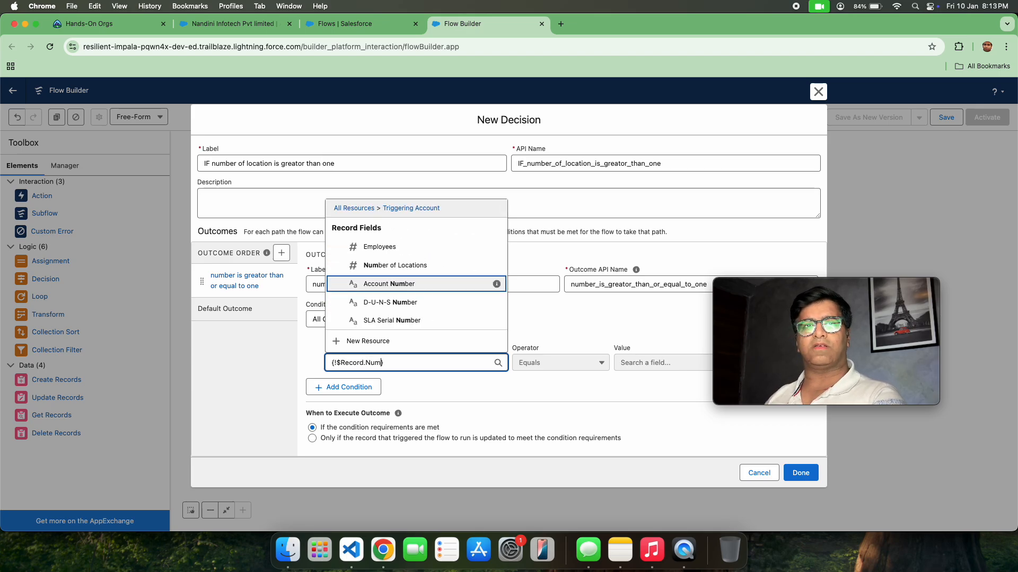
click(436, 266)
- Set the condition's operator to Greater Than or Equal and its value to the Counter variable, and save the Decision
click(577, 363)
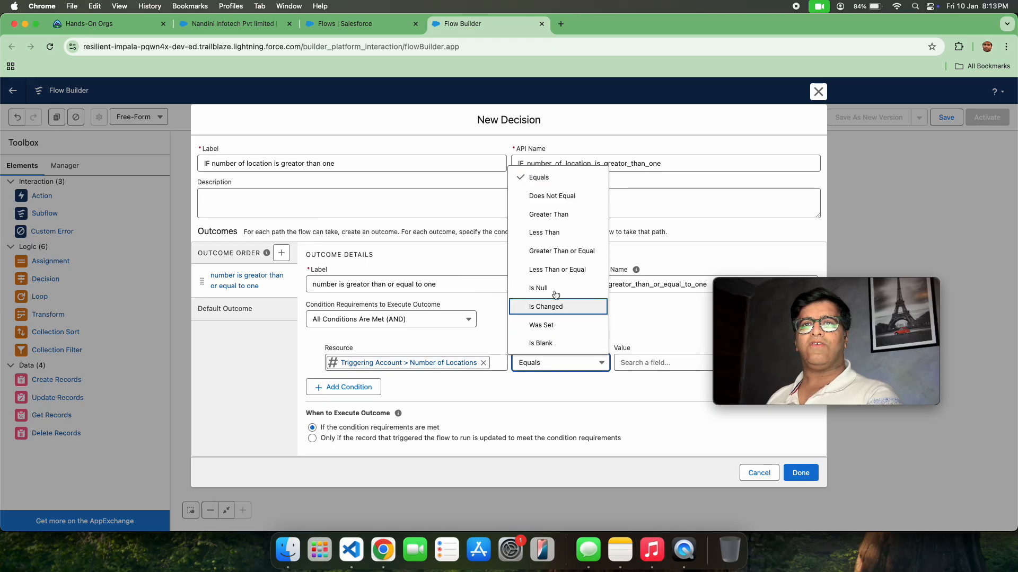
click(562, 249)
click(647, 363)
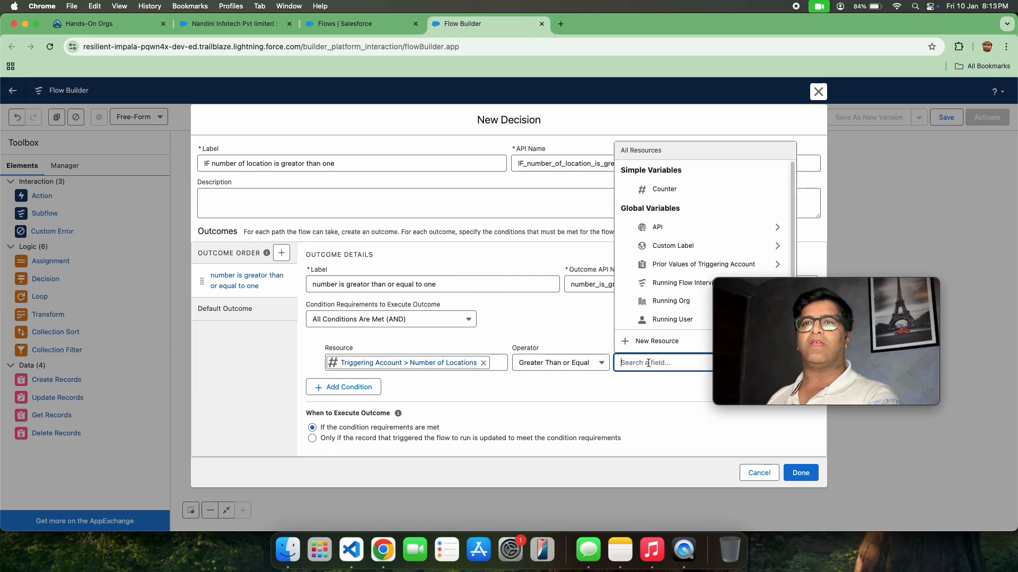
text(count)
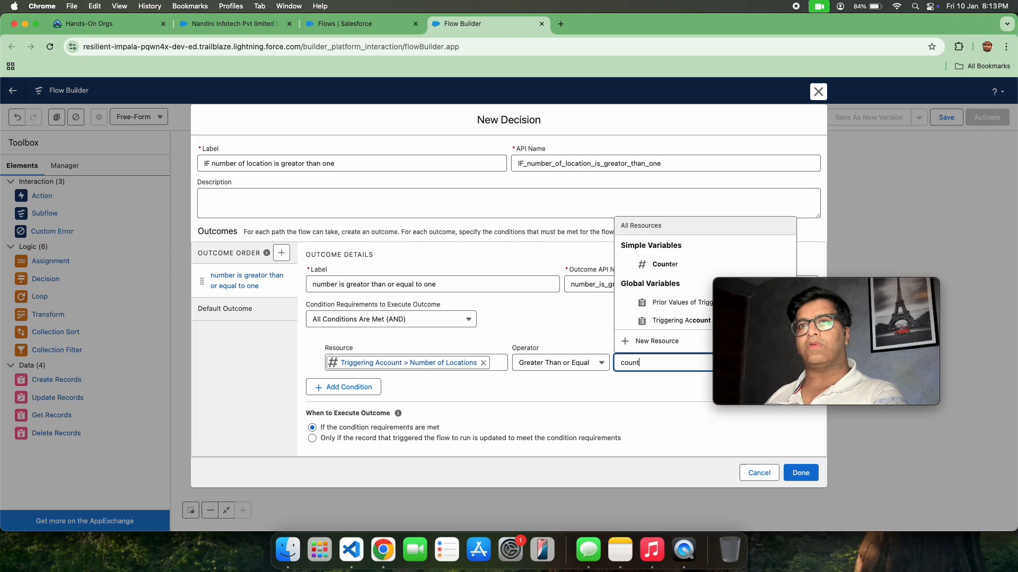
click(678, 265)
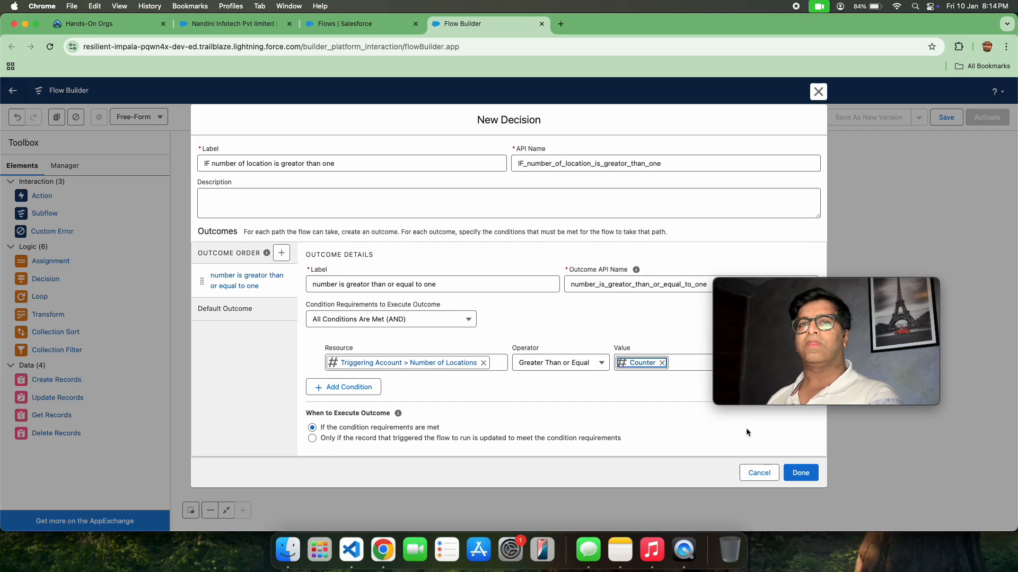
click(800, 473)
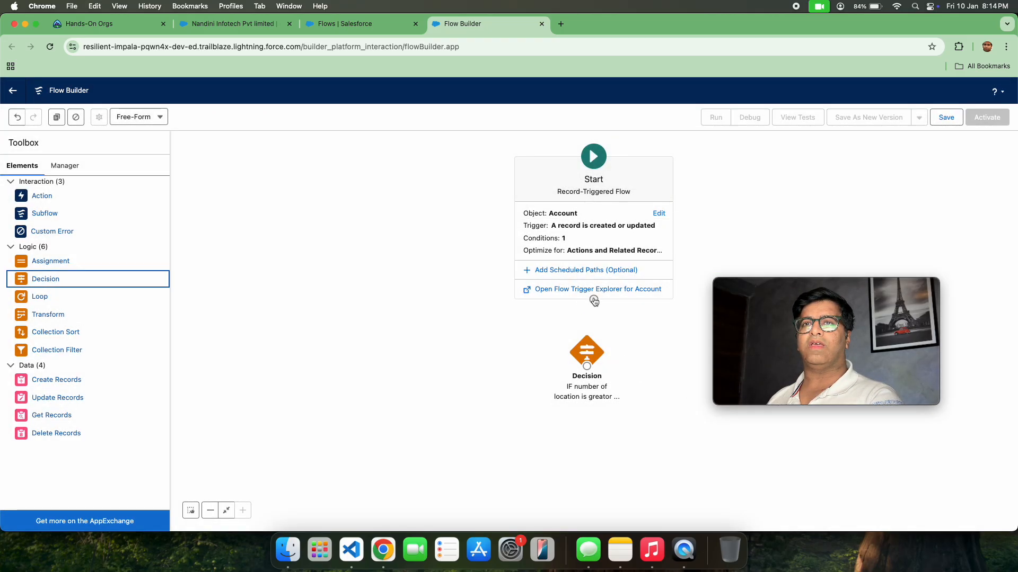
- Connect the Start element to the Decision and move the Decision slightly lower on the canvas
drag(594, 301, 586, 352)
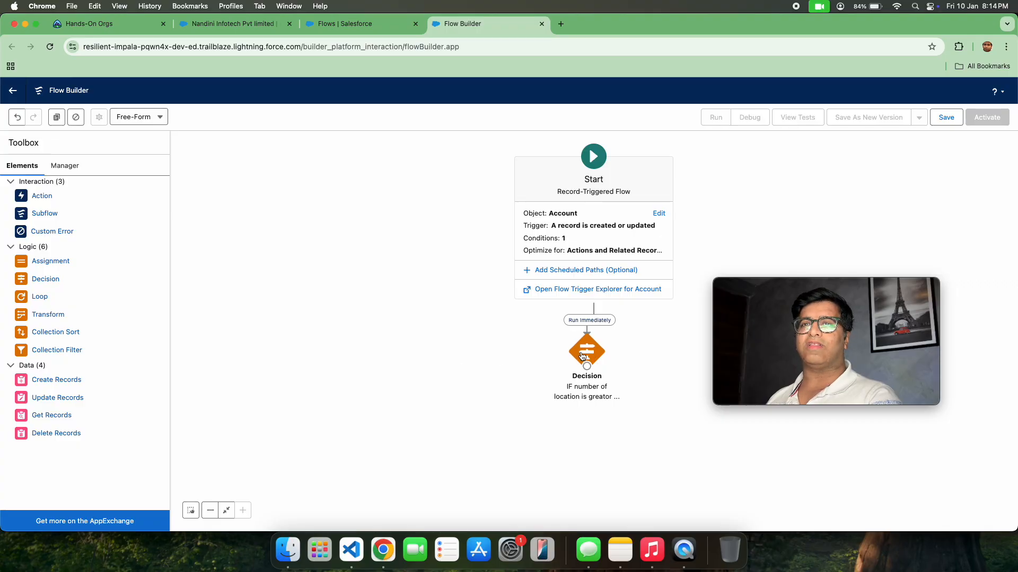
drag(583, 355, 586, 374)
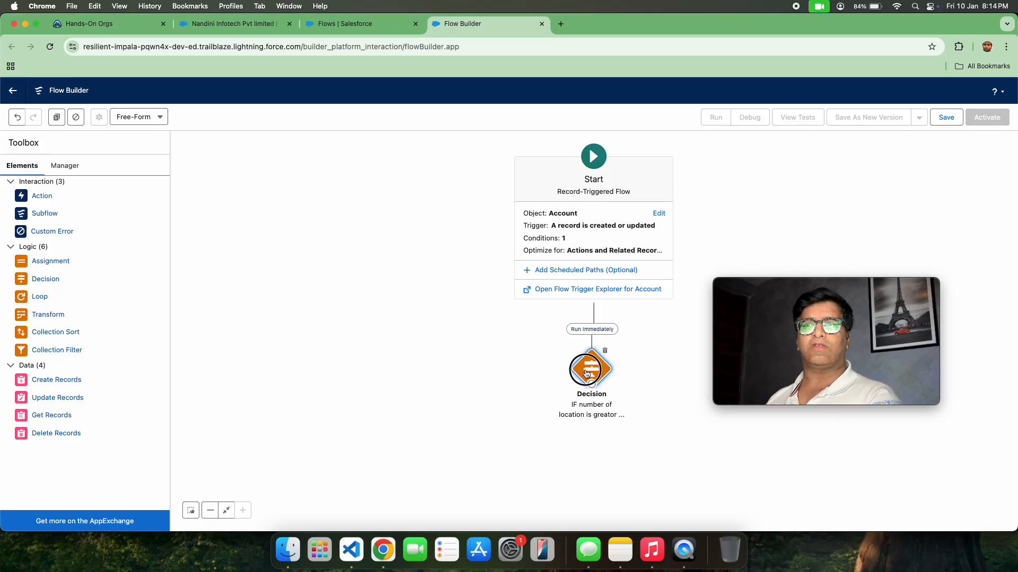
- Review the Counter variable's settings and the Decision's outcome condition without changing them
click(63, 166)
click(37, 290)
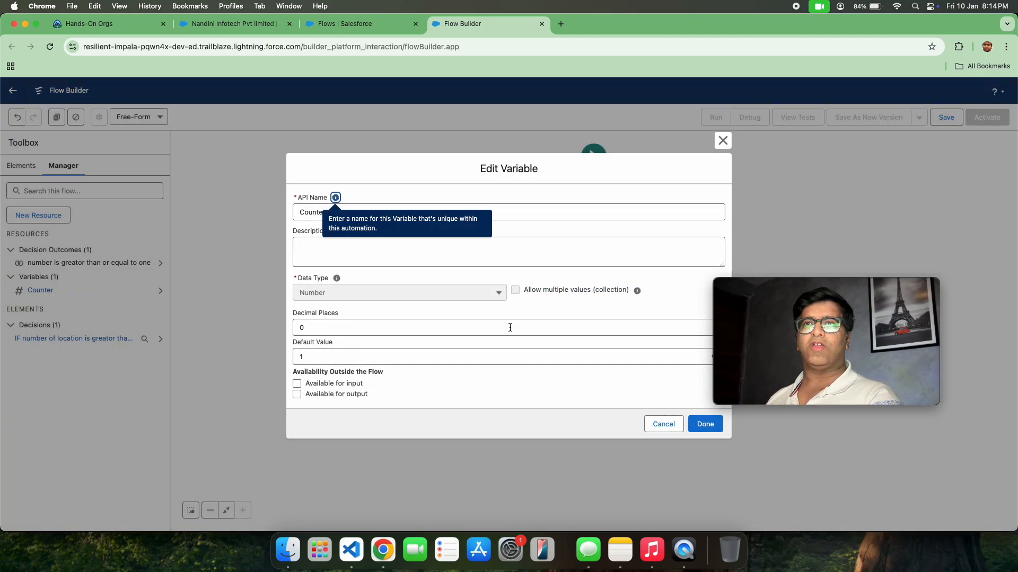
click(724, 142)
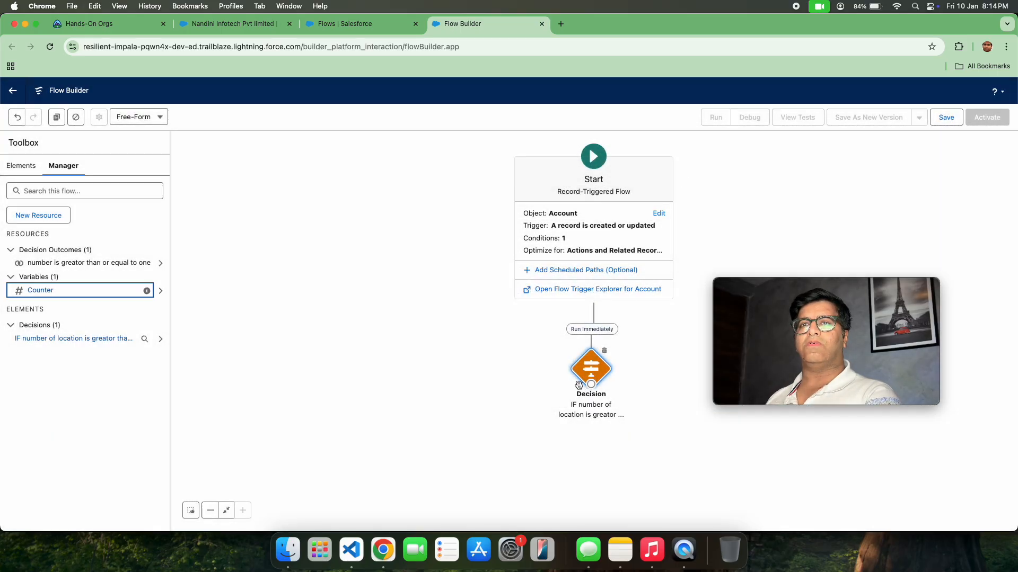
double_click(595, 366)
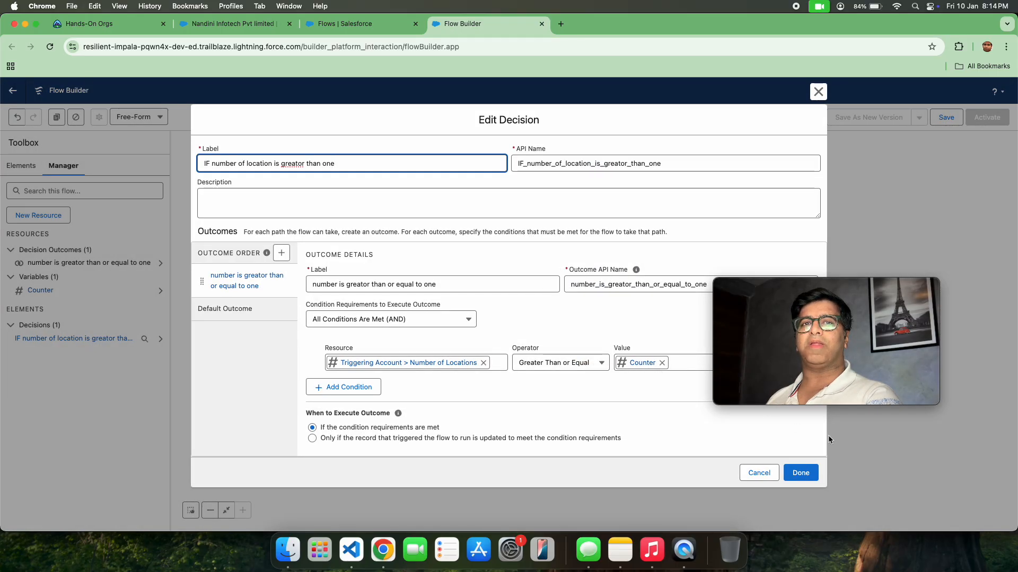
click(814, 473)
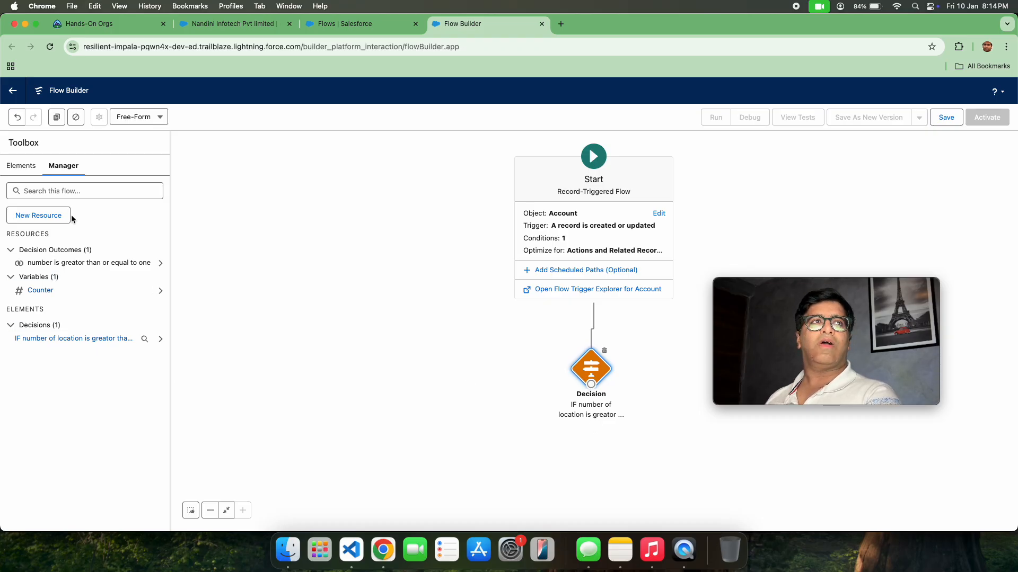
click(10, 165)
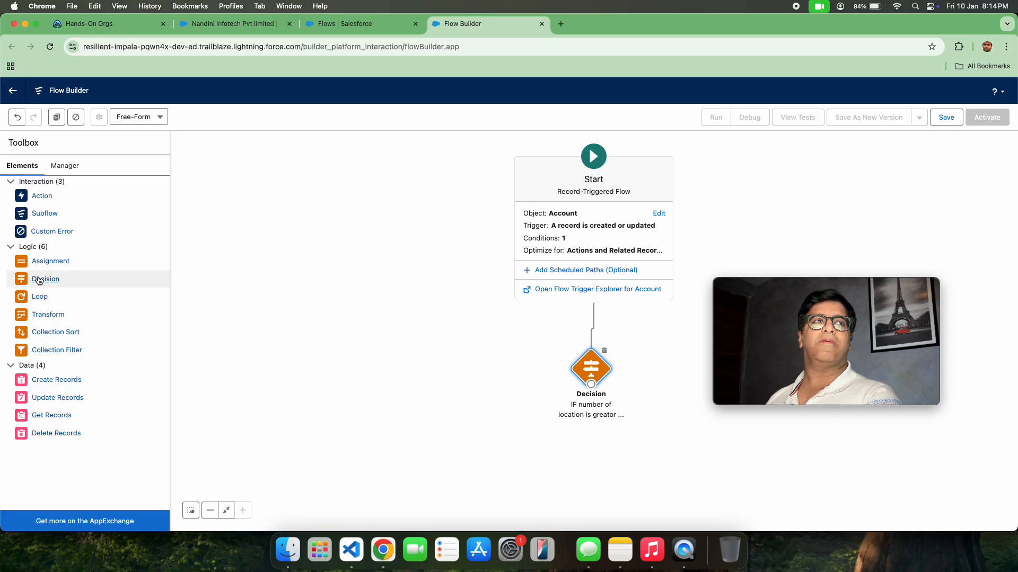
drag(40, 265, 575, 450)
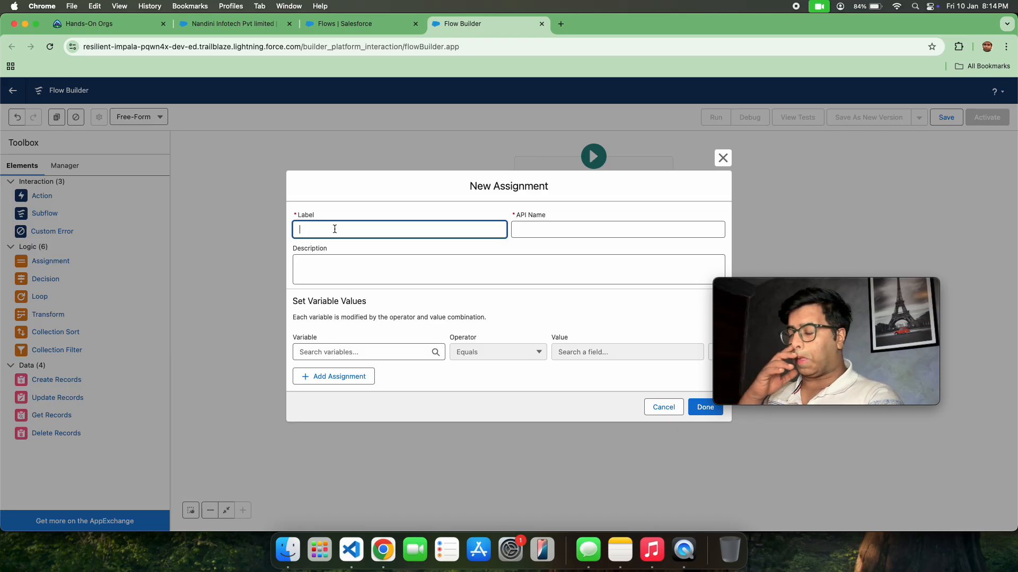
click(723, 157)
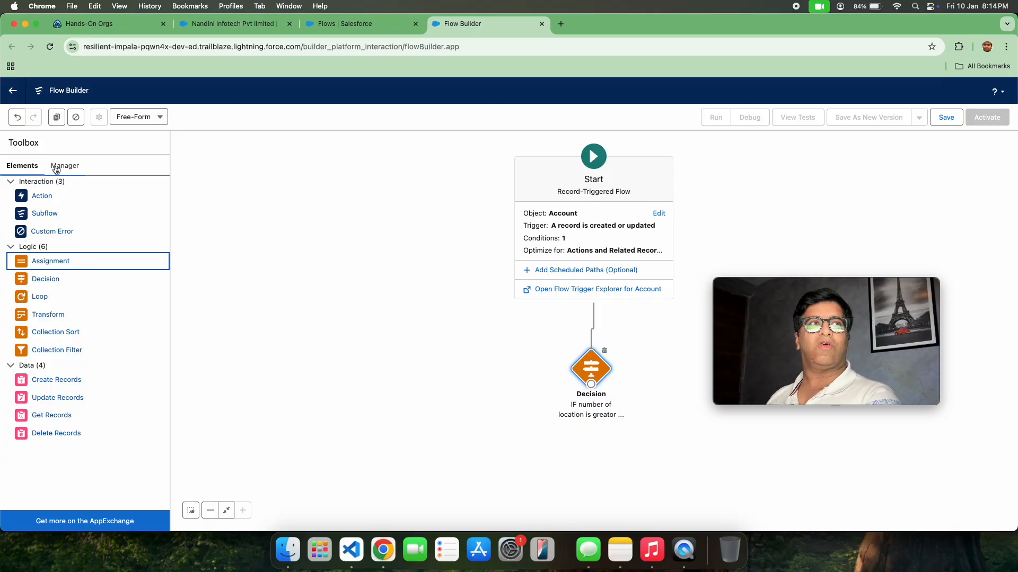
- Start a new Variable resource with the API name contactListForCreation
click(57, 167)
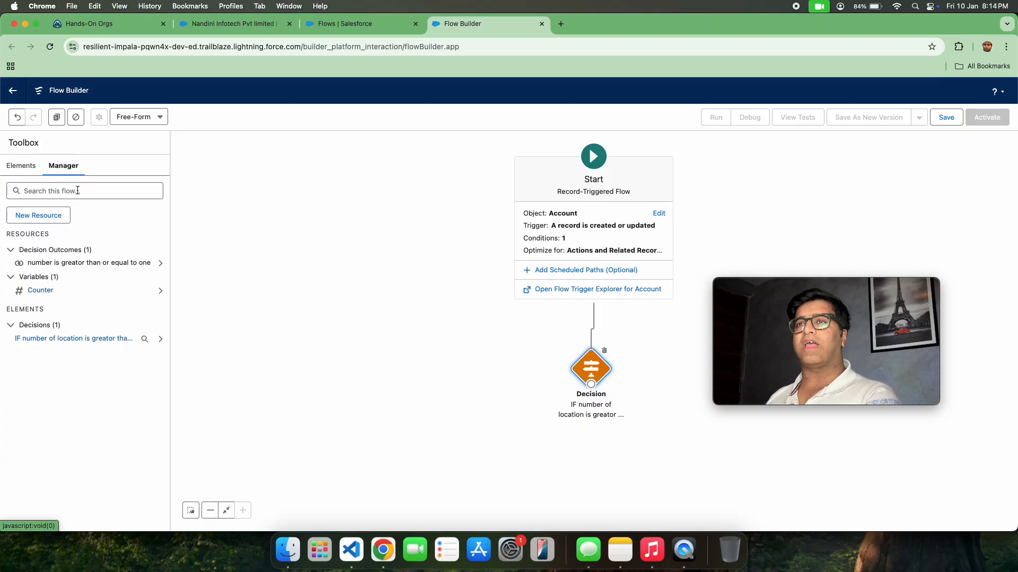
click(43, 215)
click(391, 260)
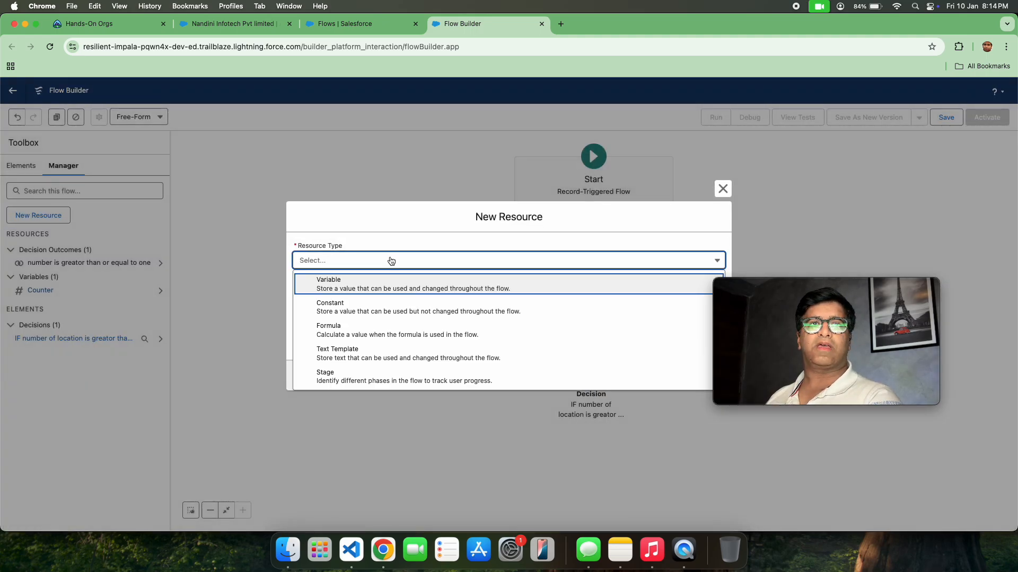
click(364, 286)
click(348, 285)
text(U)
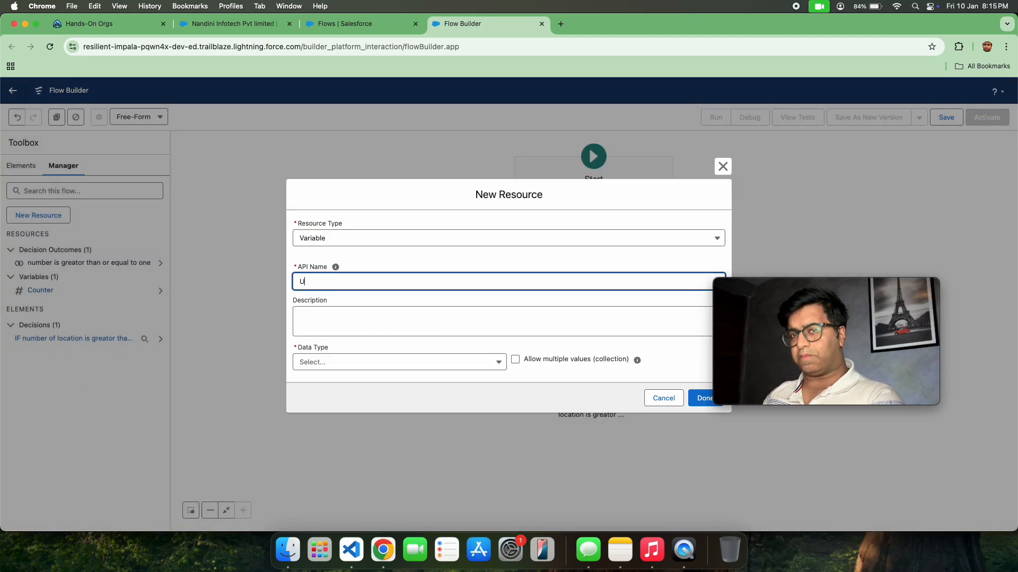
text(pda)
key(BackSpace)
key(BackSpace)
key(BackSpace)
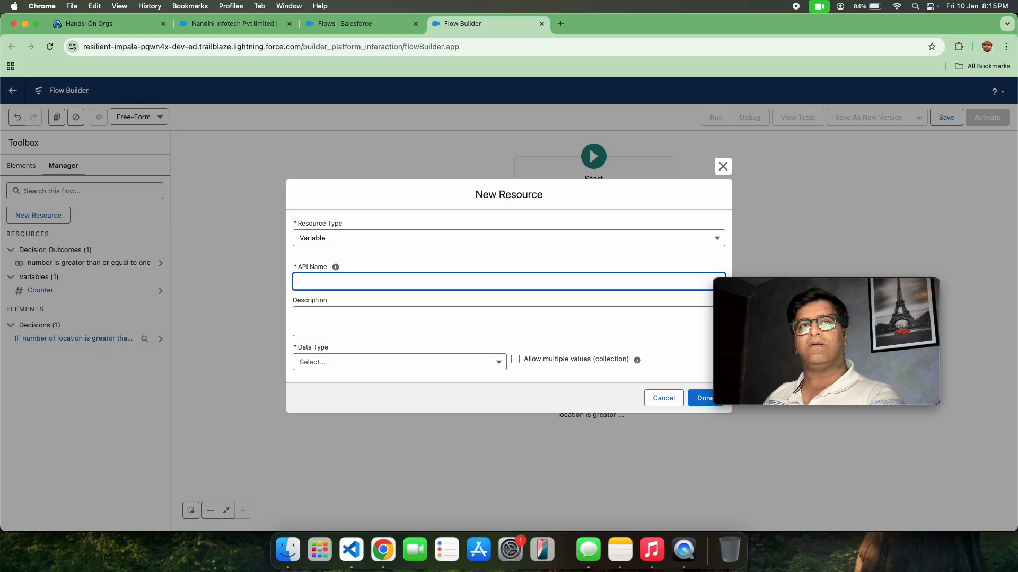
text(Conta)
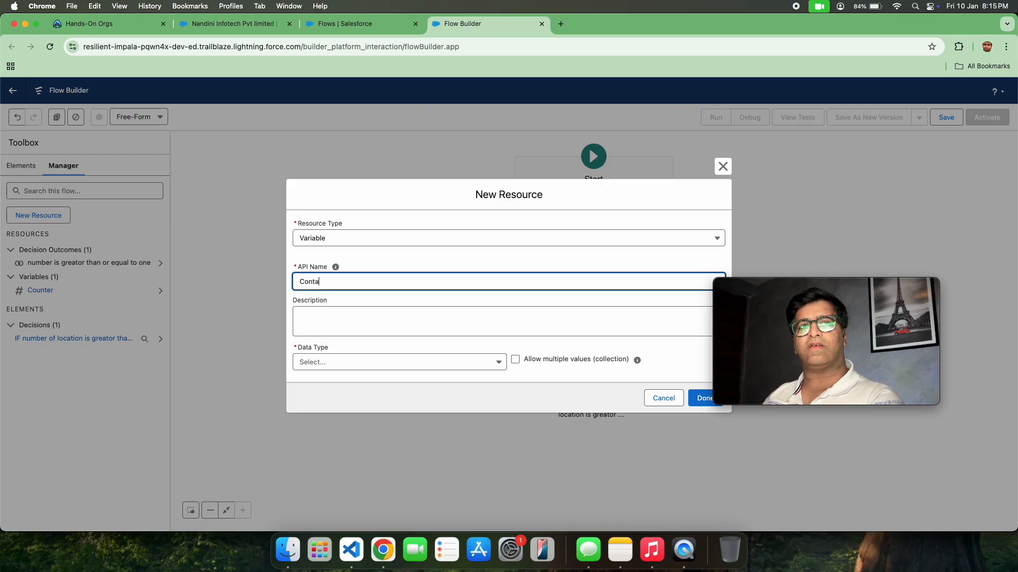
key(BackSpace)
key(BackSpace)
key(BackSpace)
text(o)
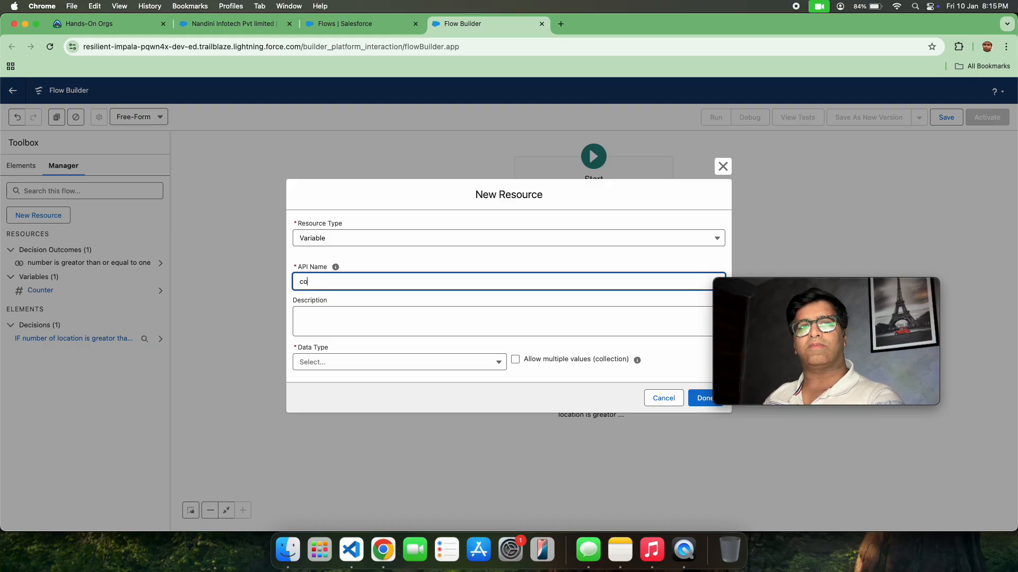
text(tactListForCreation)
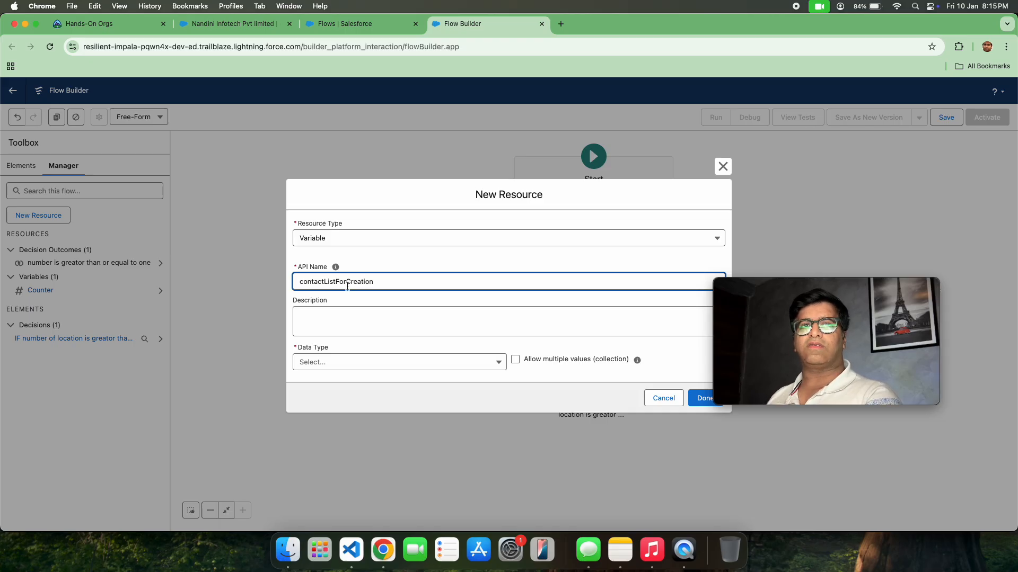
- Set the new variable's data type to Record with Contact as the object, and allow multiple values as a collection
click(345, 362)
key(c)
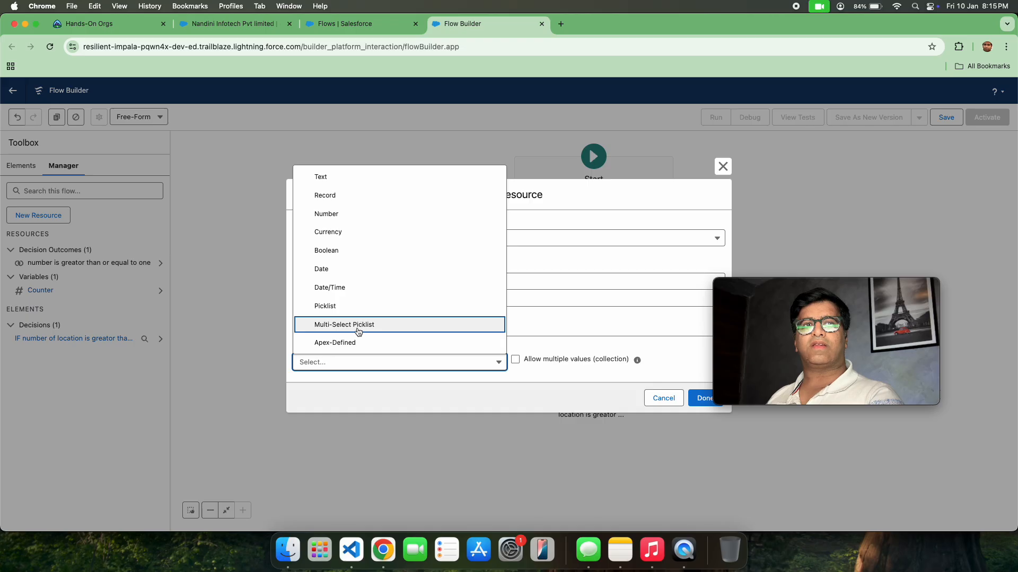
click(341, 362)
click(336, 358)
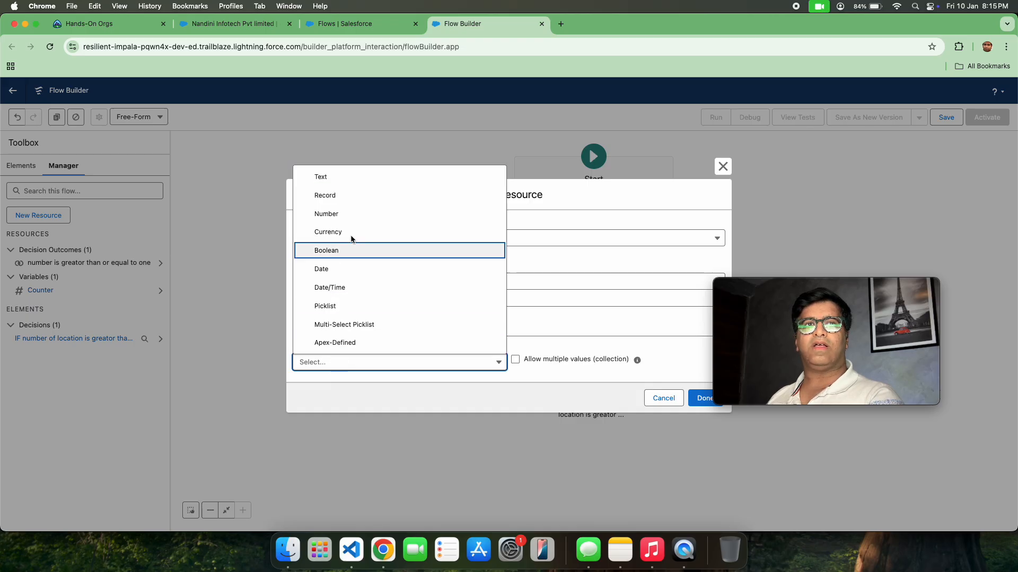
click(341, 195)
click(386, 363)
text(C)
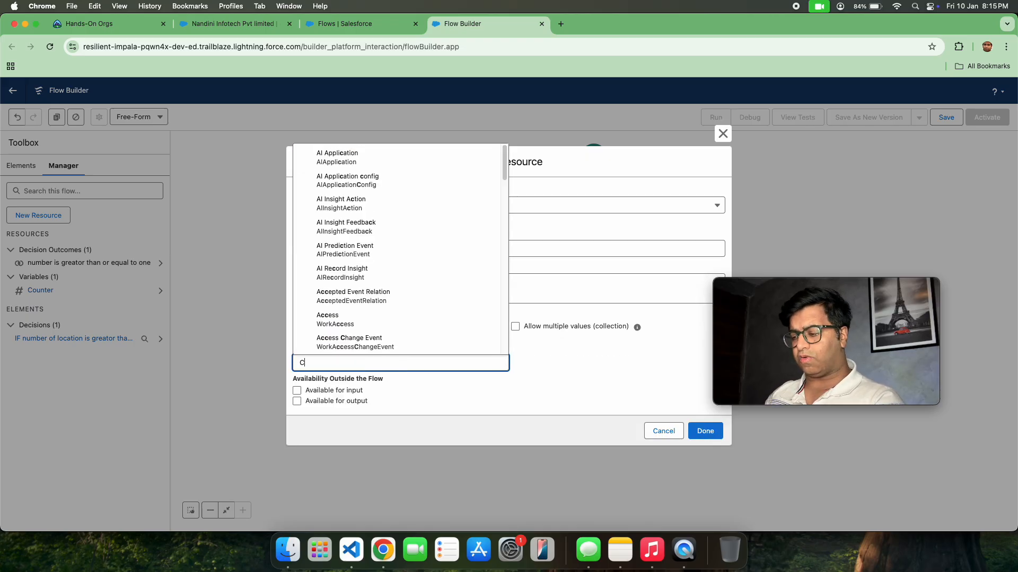
text(ontact)
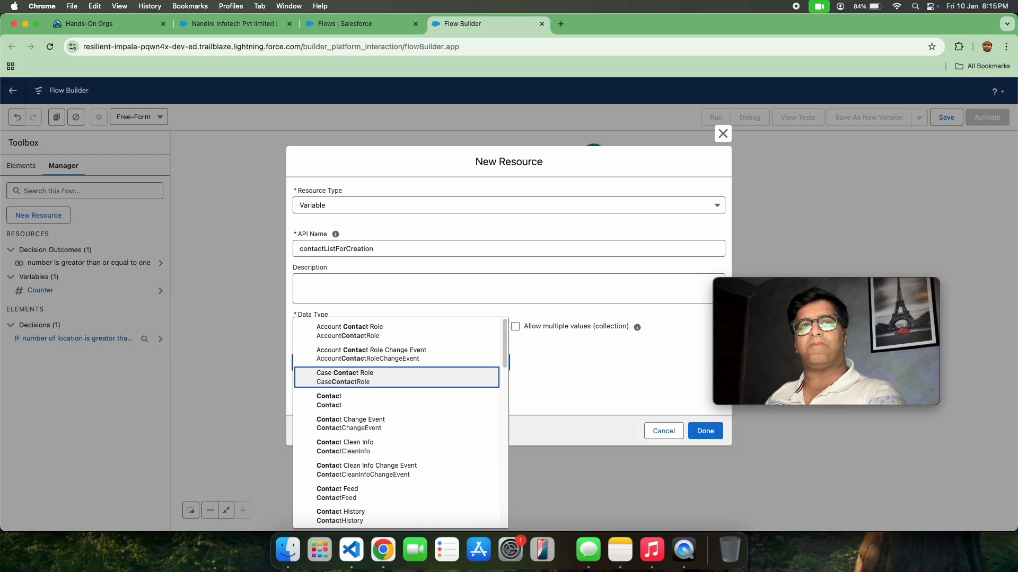
click(380, 395)
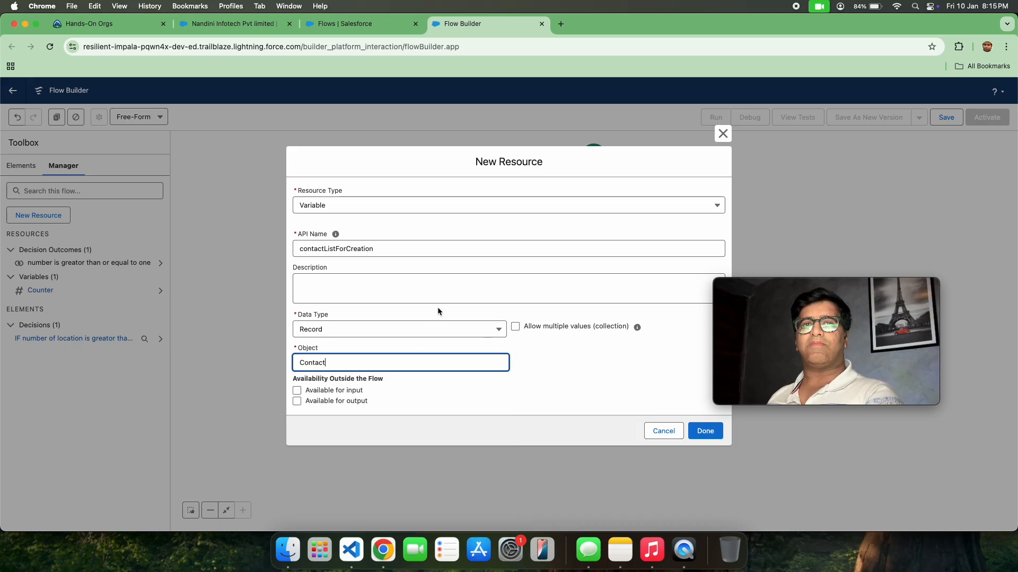
click(514, 327)
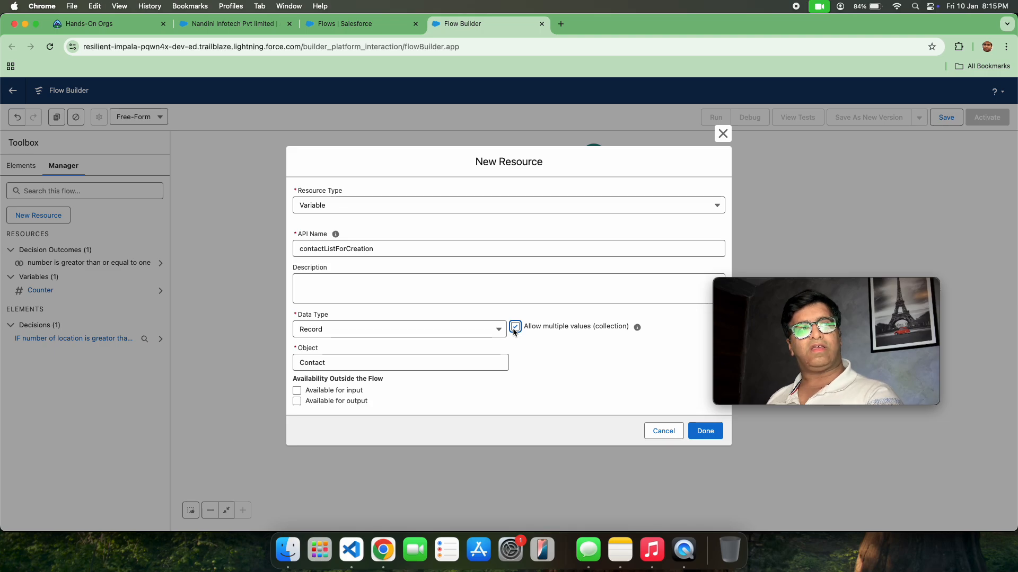
- Save the contactListForCreation variable and start another Variable resource with the data type Record
click(705, 431)
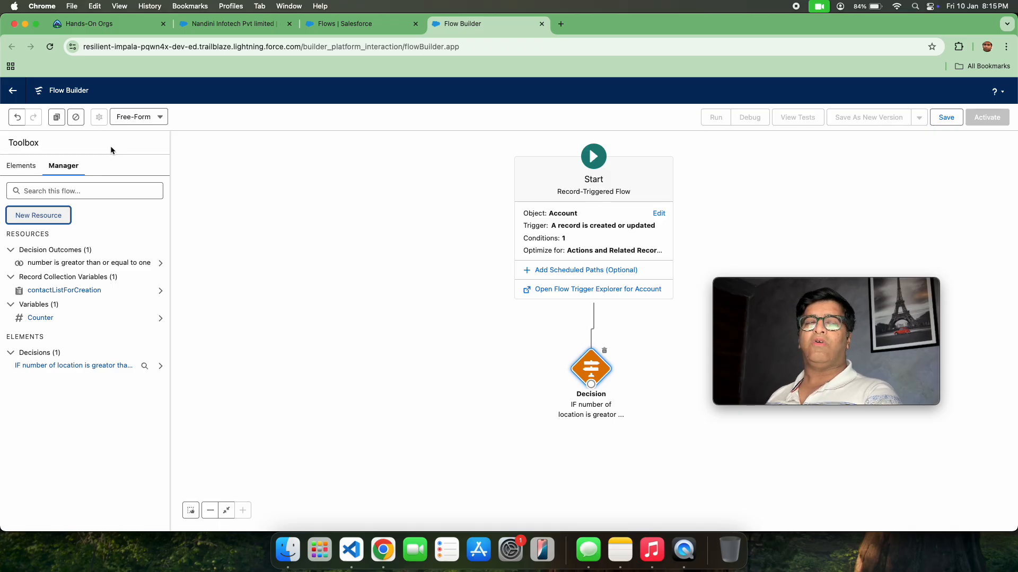
click(57, 215)
click(296, 260)
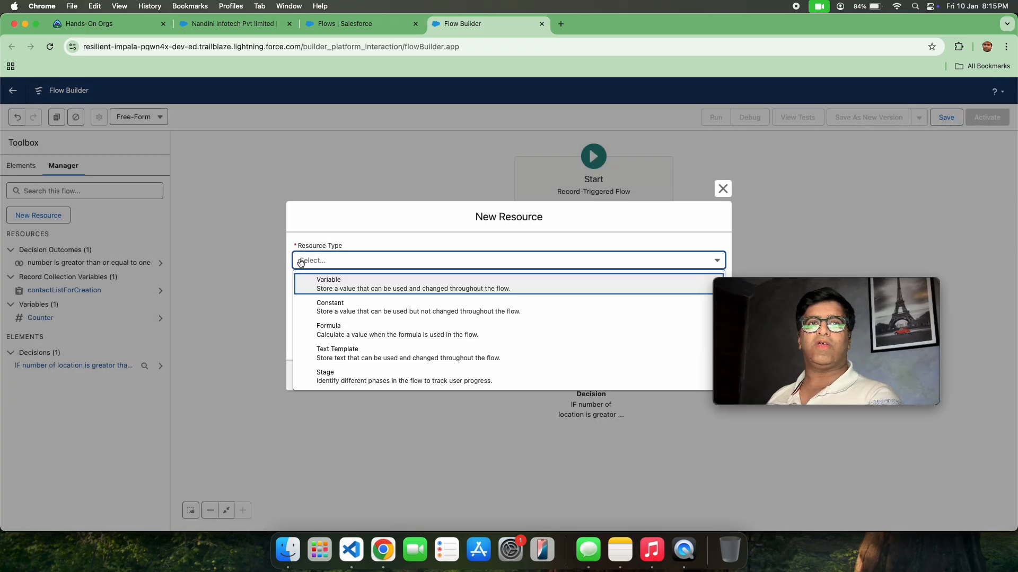
click(310, 278)
click(308, 360)
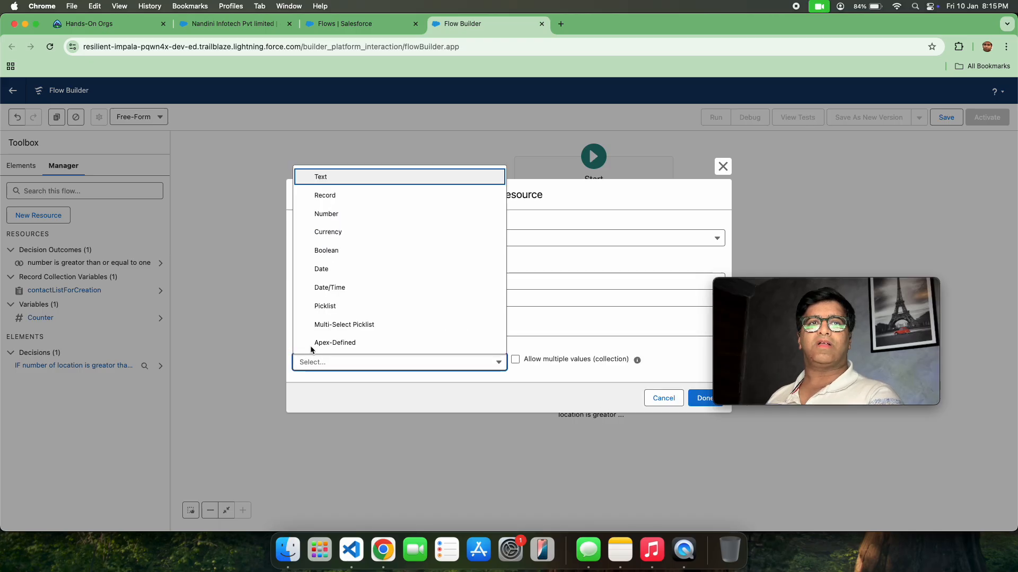
click(335, 212)
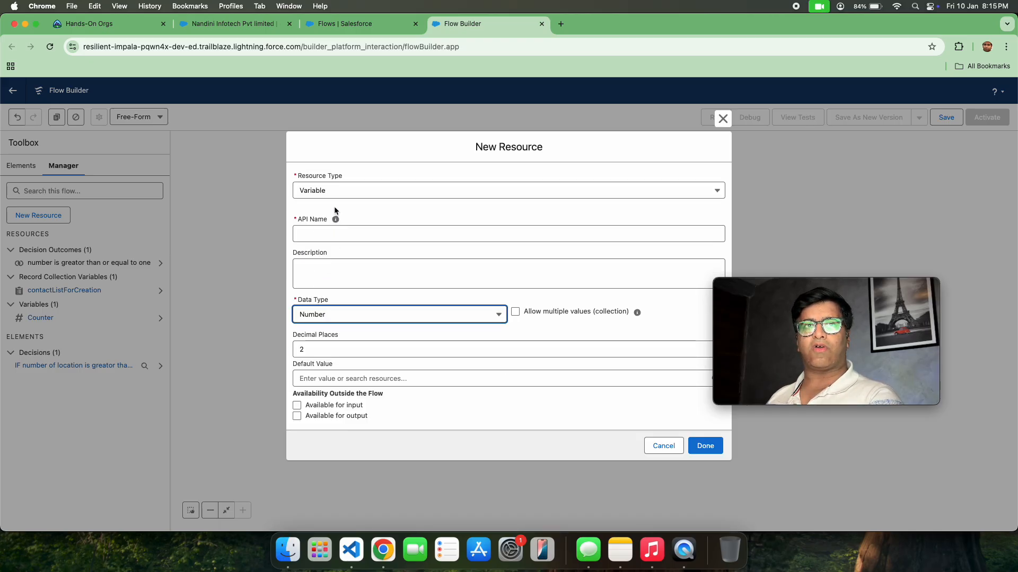
click(325, 318)
click(322, 355)
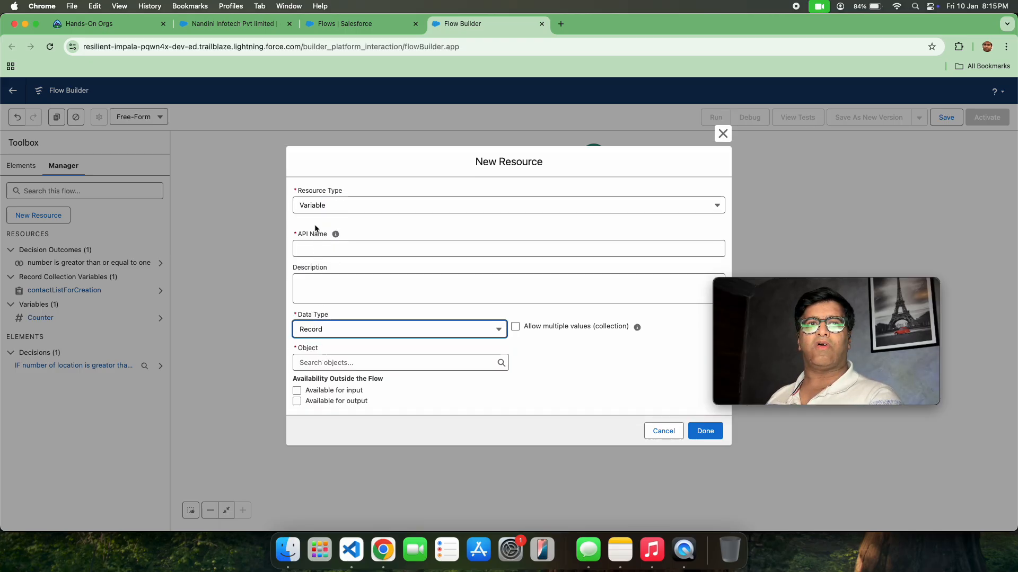
- Enter temperoryContact as the API name of the new record variable
click(327, 255)
text(C)
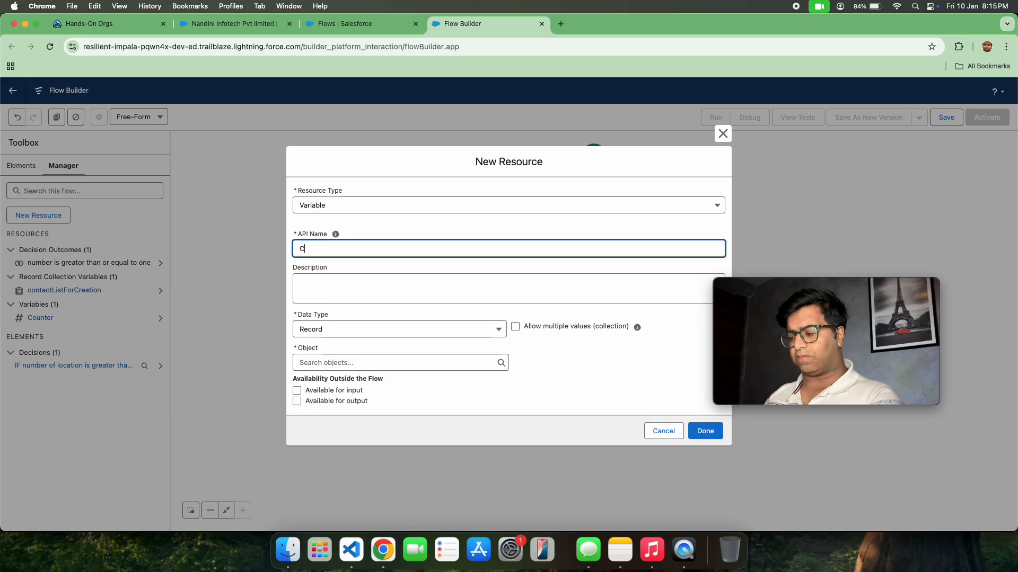
text(ontacv)
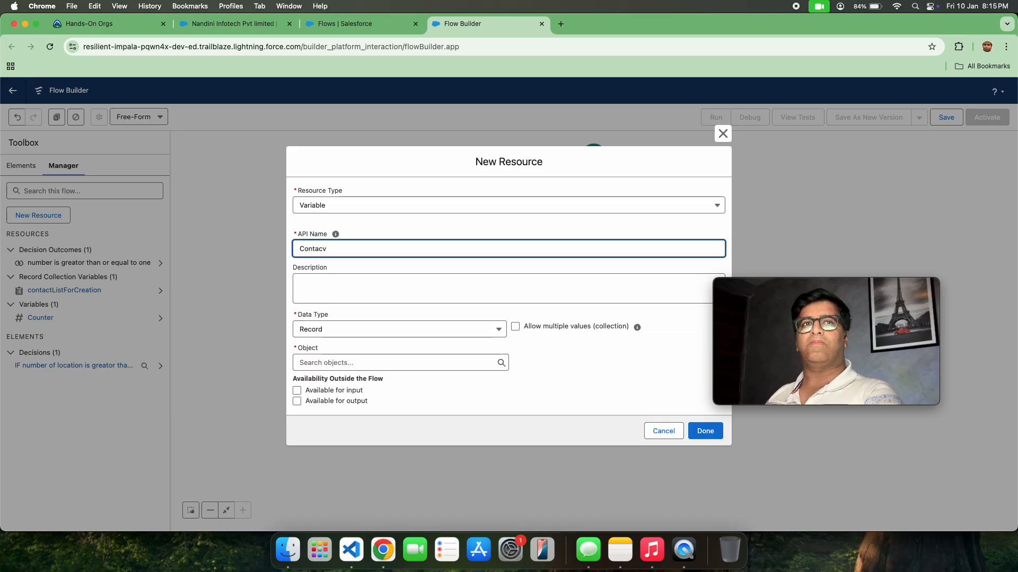
key(BackSpace)
key(BackSpace)
key(BackSpace)
key(BackSpace)
key(BackSpace)
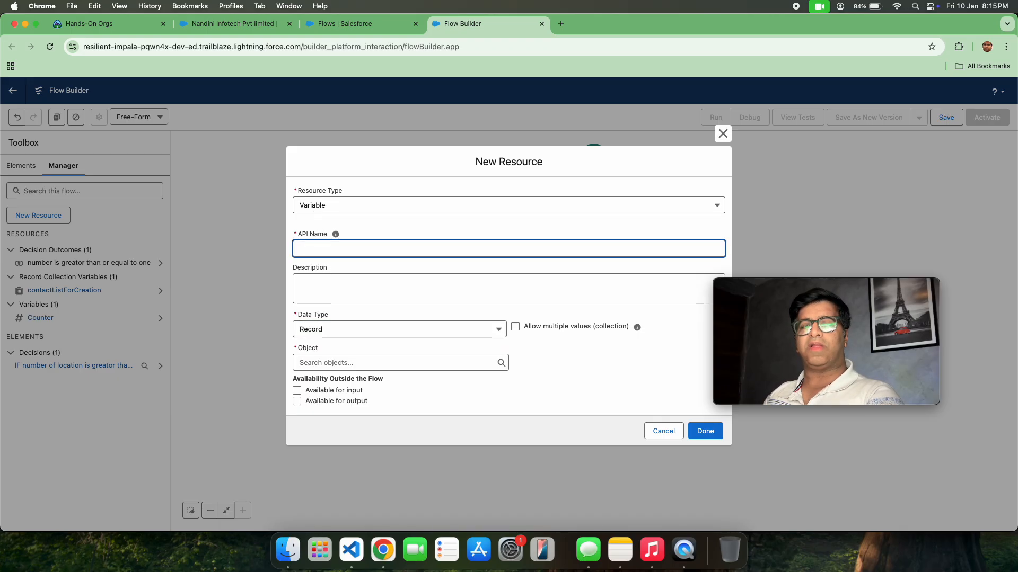
text(Tem)
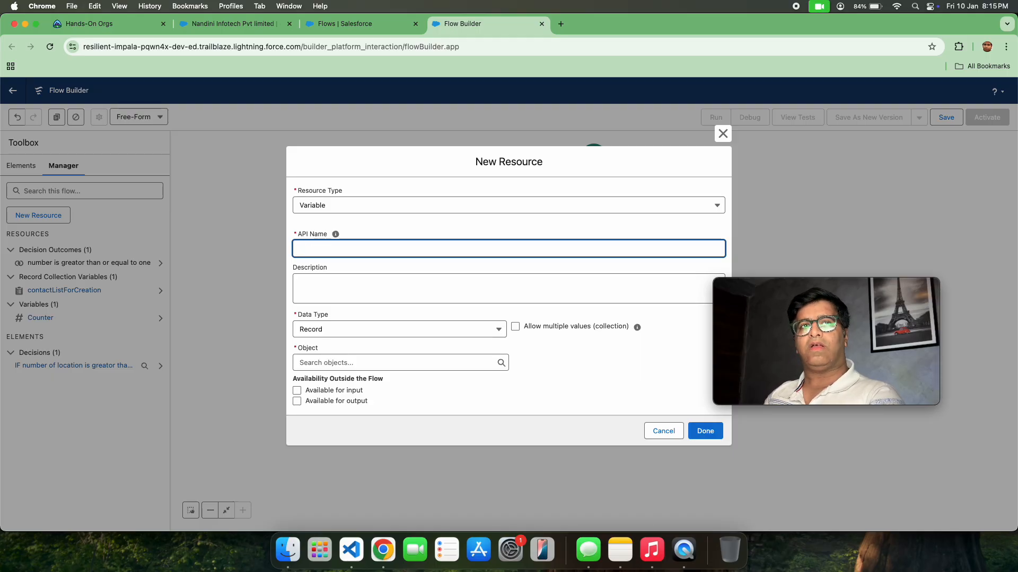
text(empero)
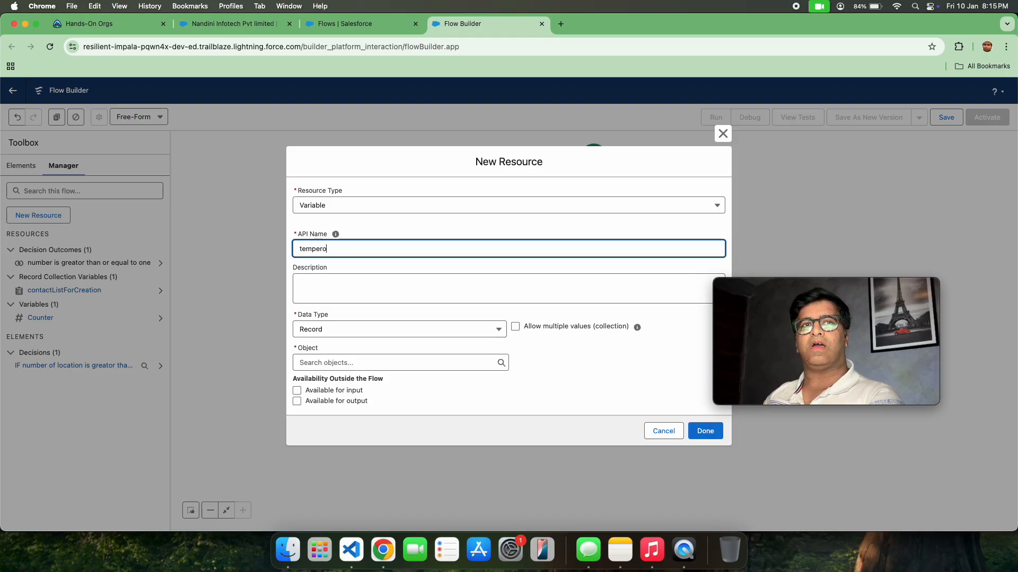
text(ryContact)
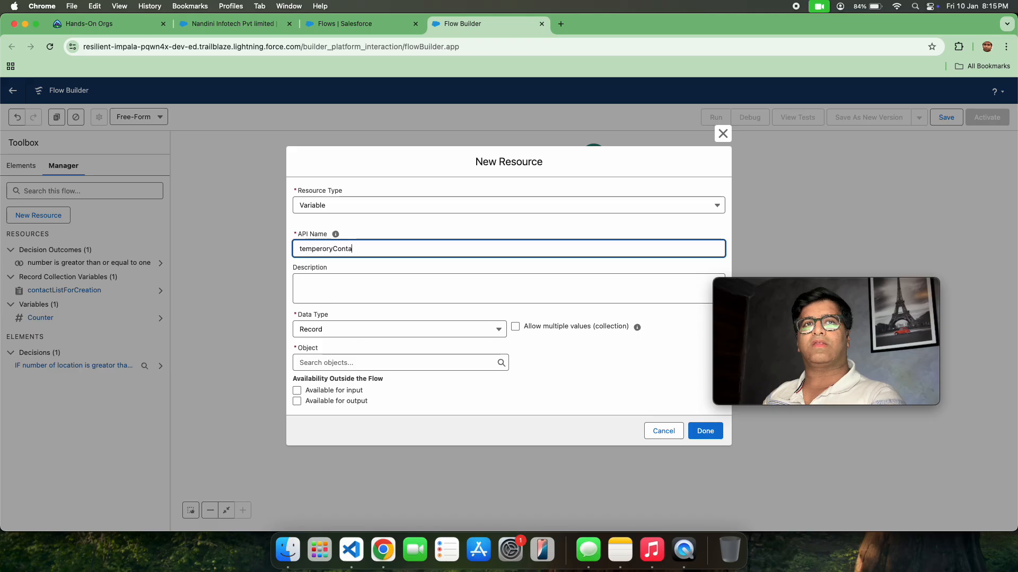
click(402, 222)
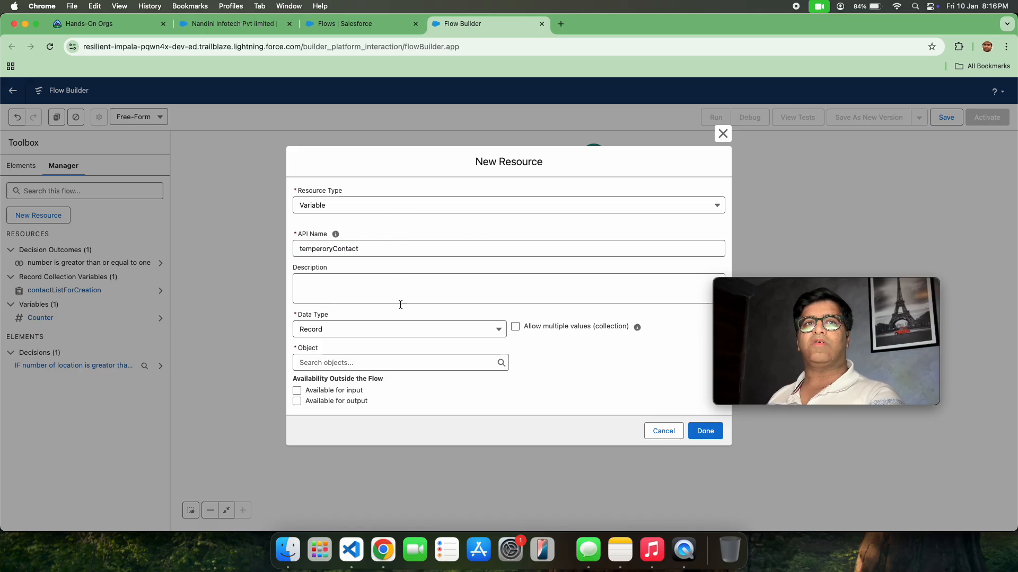
- Set the temperoryContact variable's object to Contact and save it as a single-record variable
click(336, 367)
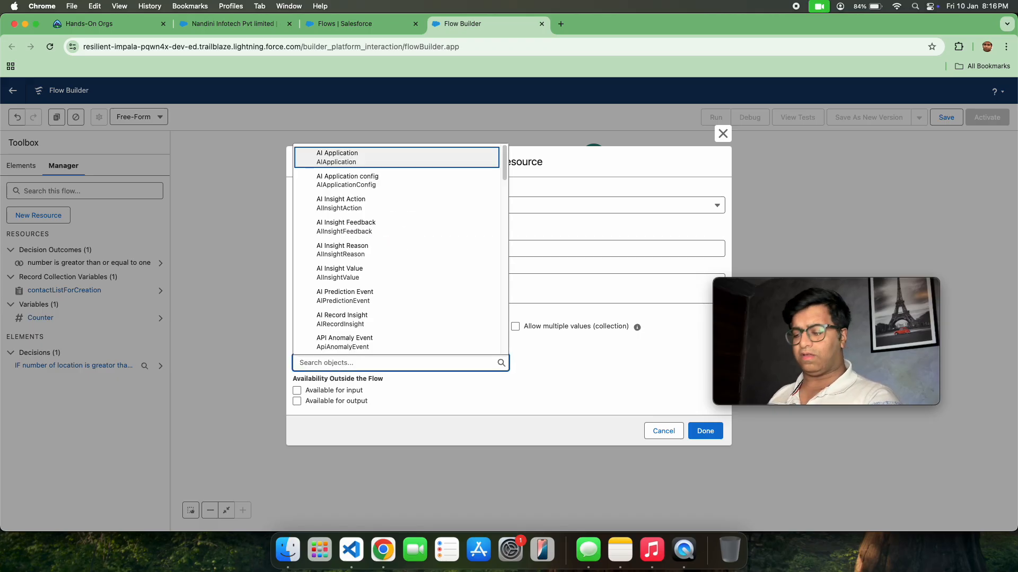
text(Contact)
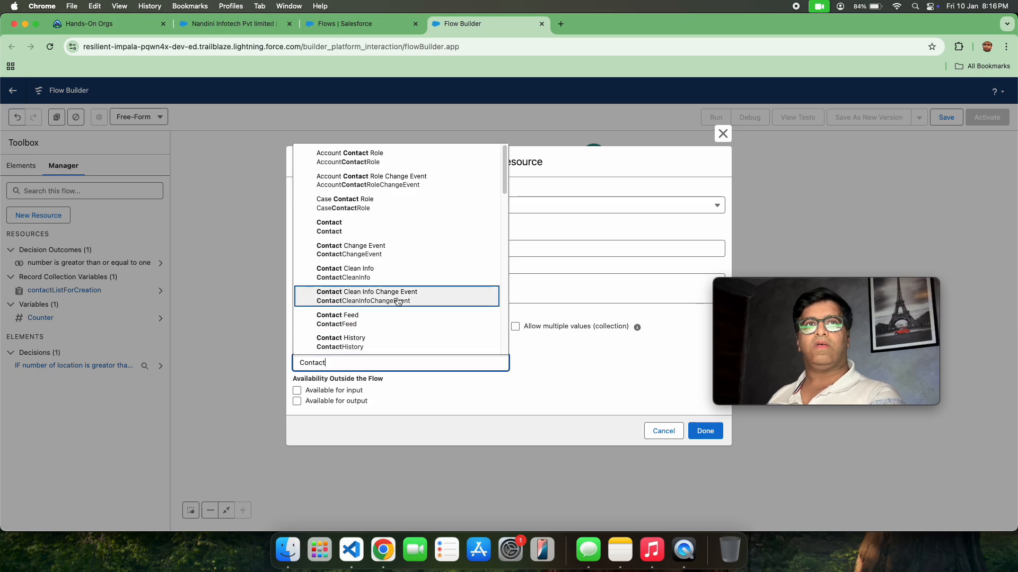
click(352, 227)
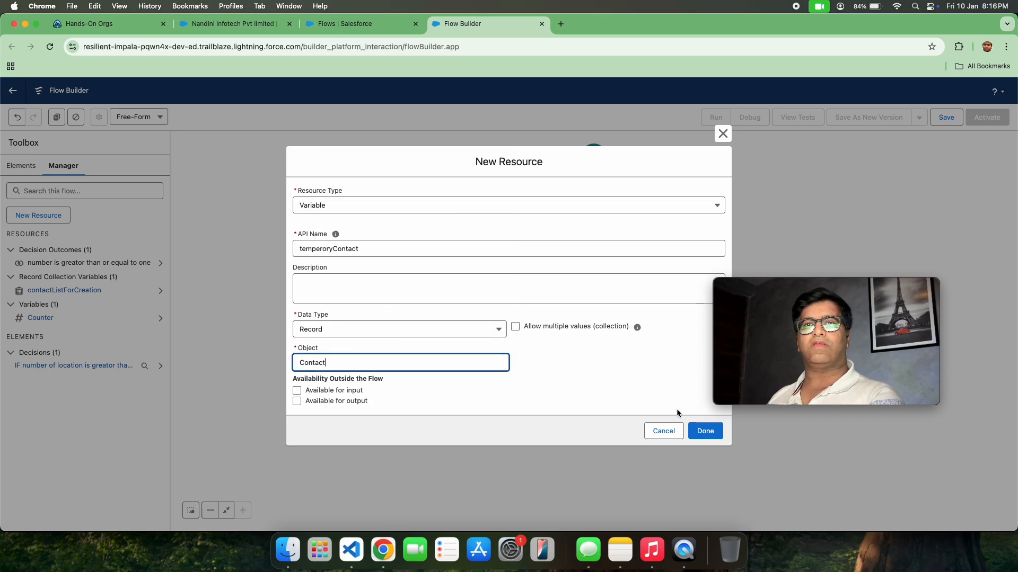
click(698, 431)
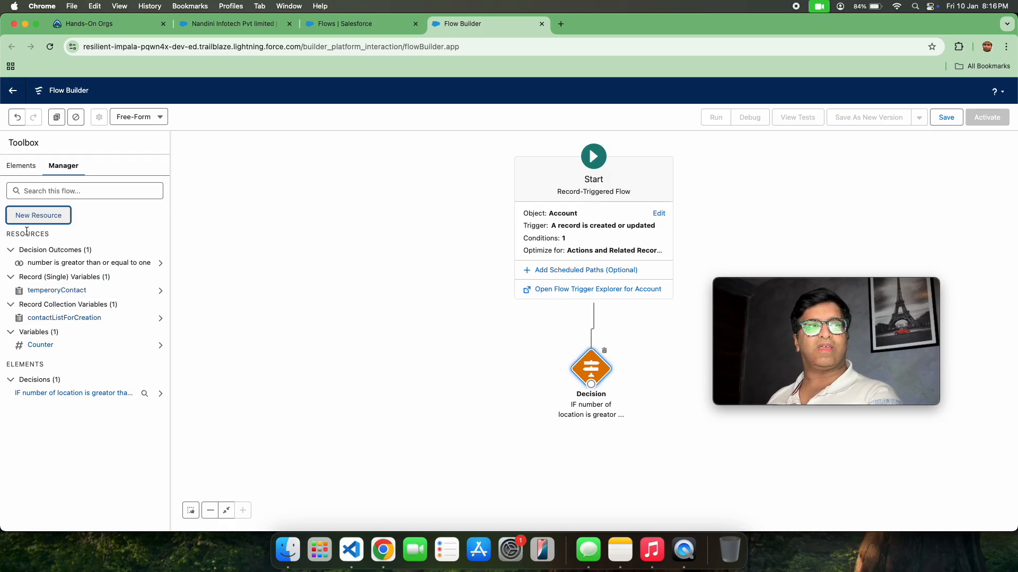
- Add an Assignment element to the canvas beside the Decision
click(22, 169)
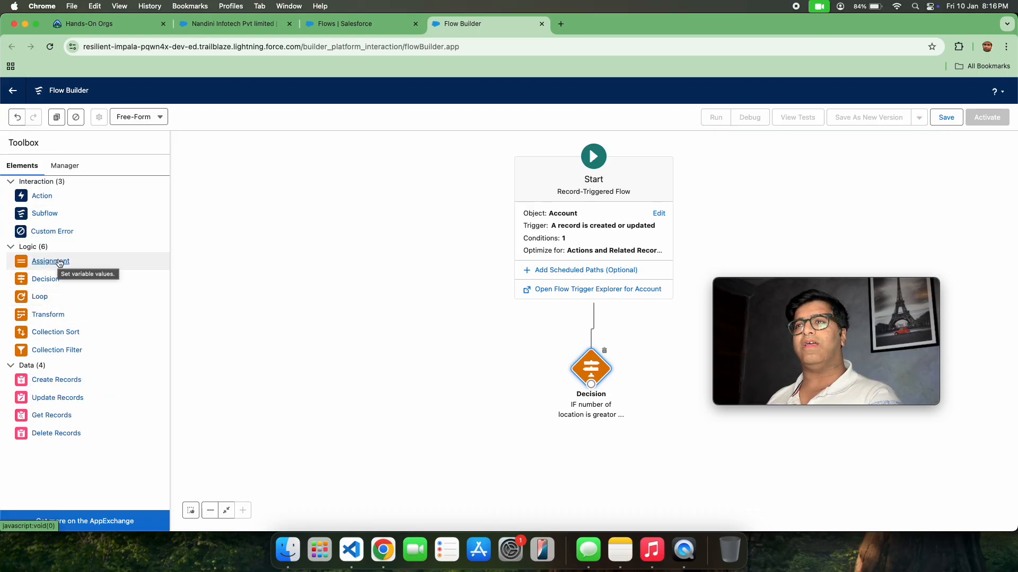
drag(786, 282, 848, 168)
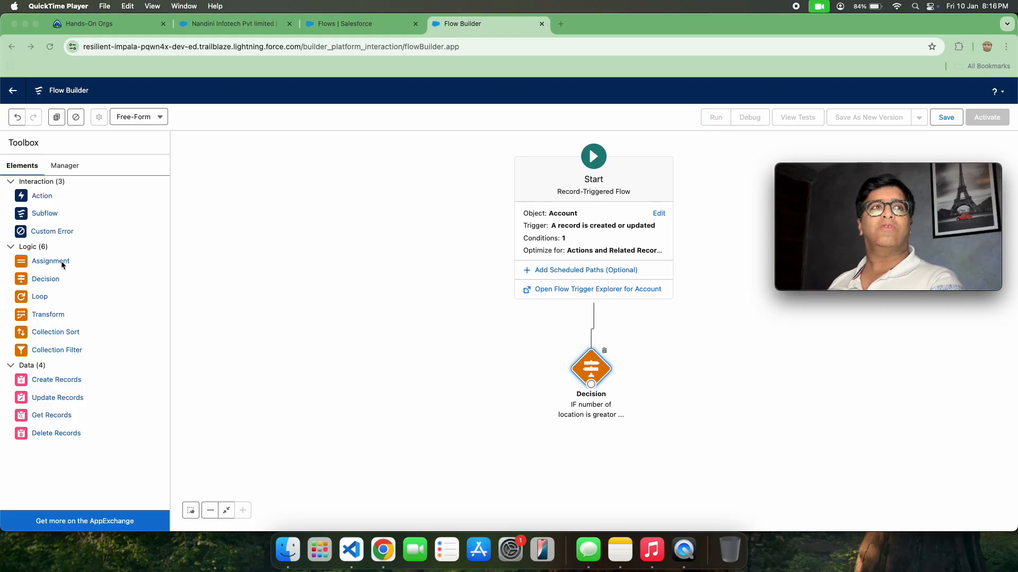
drag(200, 309, 575, 457)
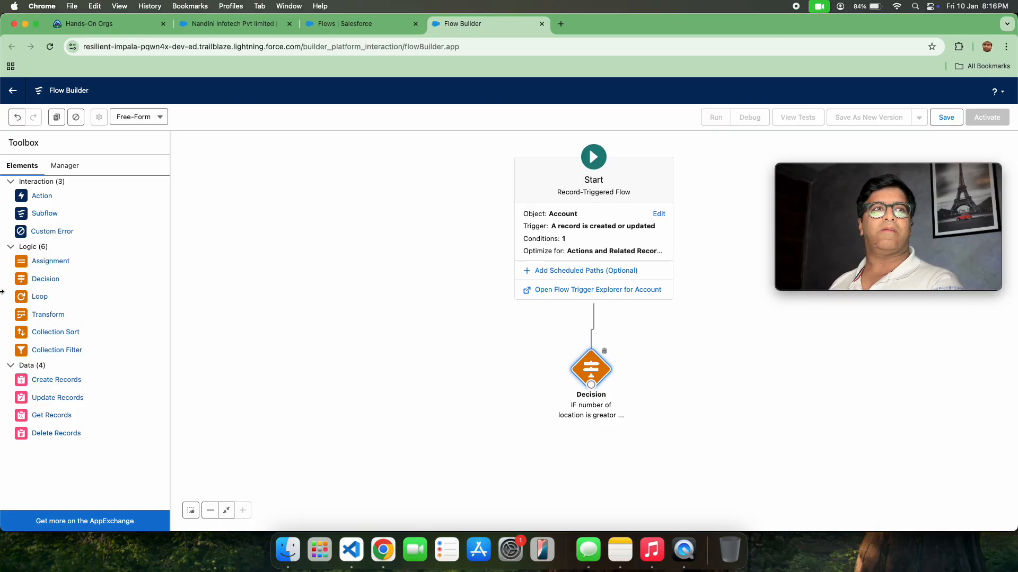
drag(61, 259, 705, 391)
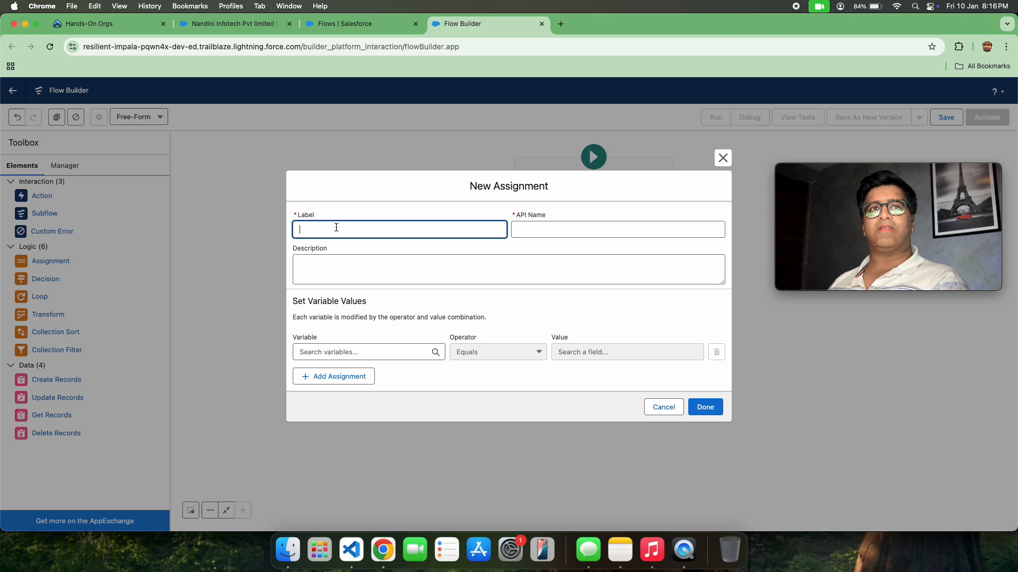
- Label the new Assignment element Create new Contact
text(Cre)
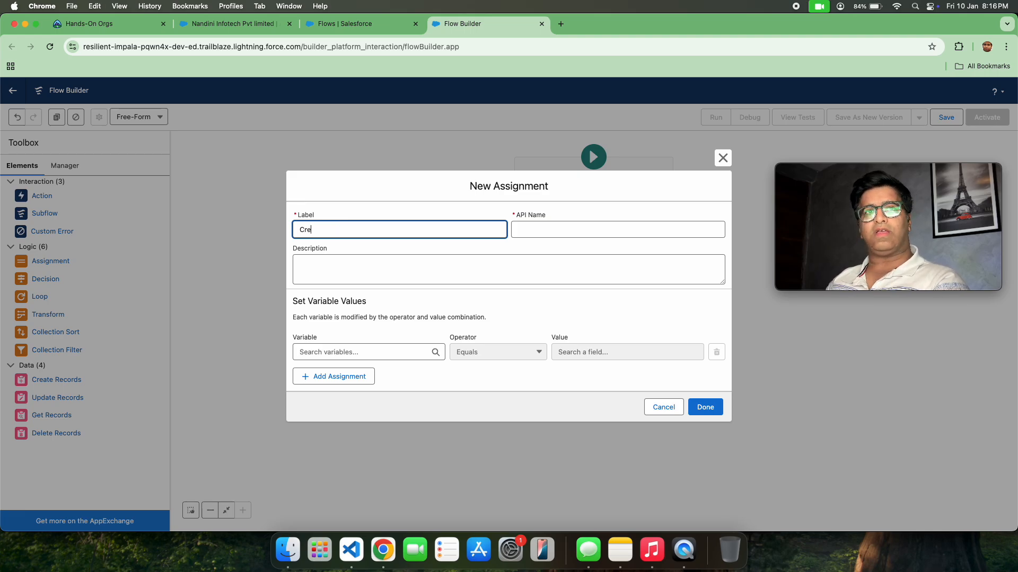
text(ate new CO)
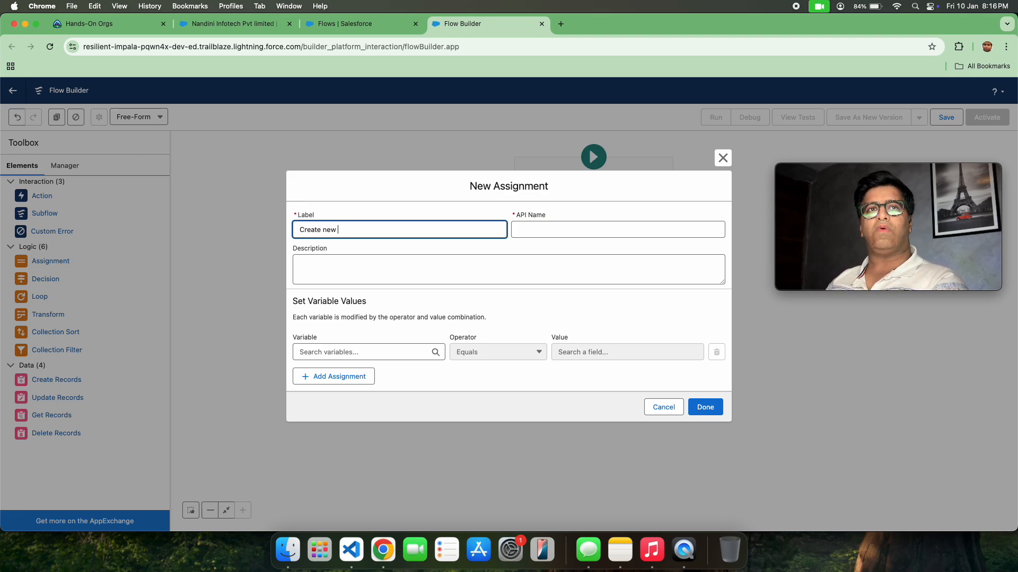
key(BackSpace)
key(BackSpace)
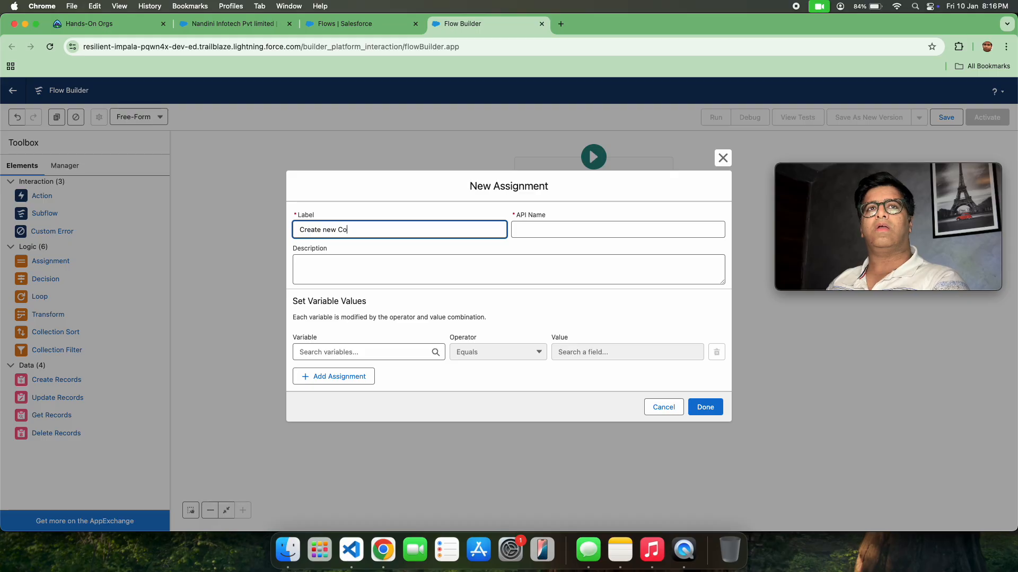
text(ntact)
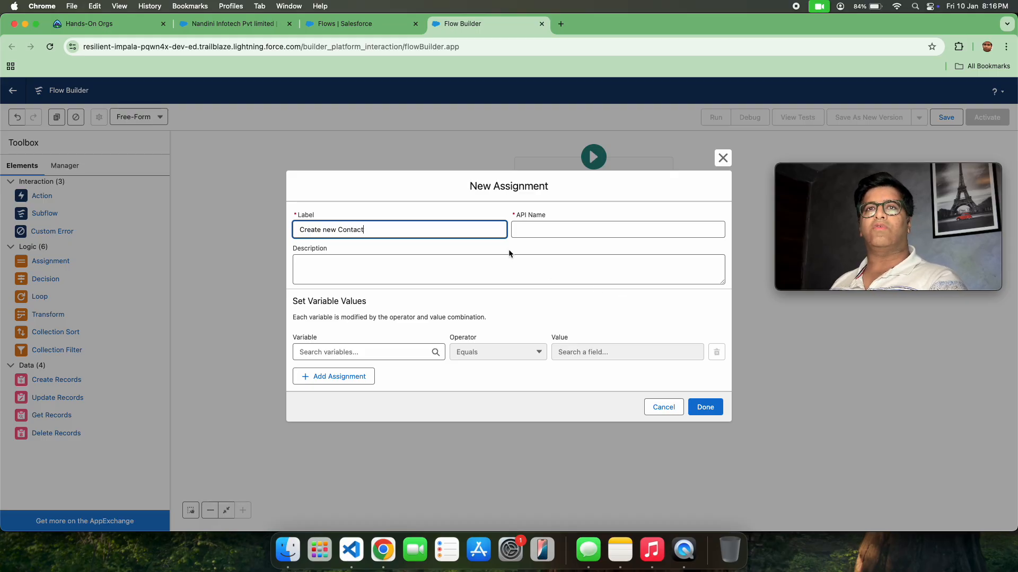
click(494, 198)
- Choose the Last Name field of temperoryContact as the variable in the first assignment row
click(371, 353)
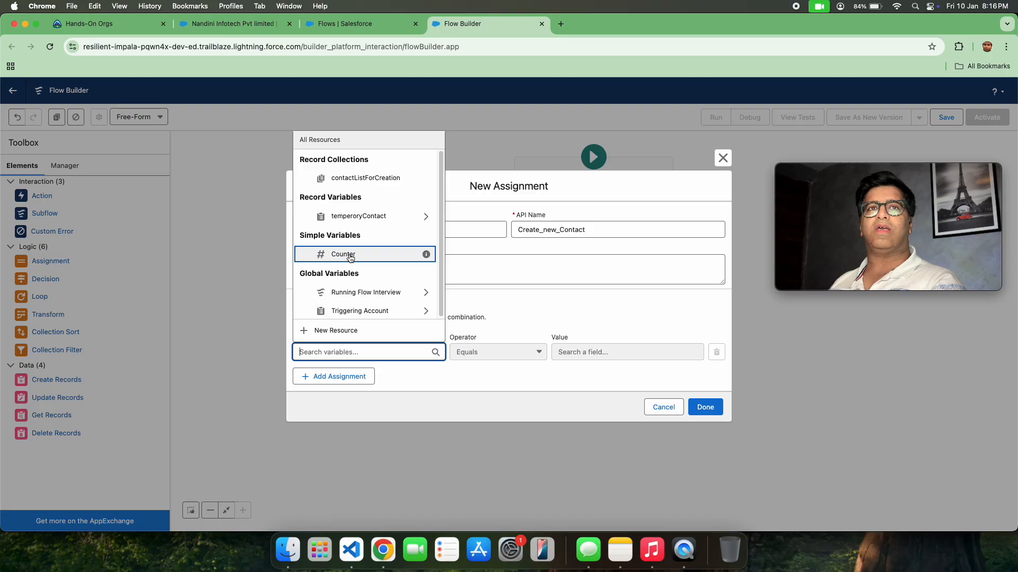
click(366, 217)
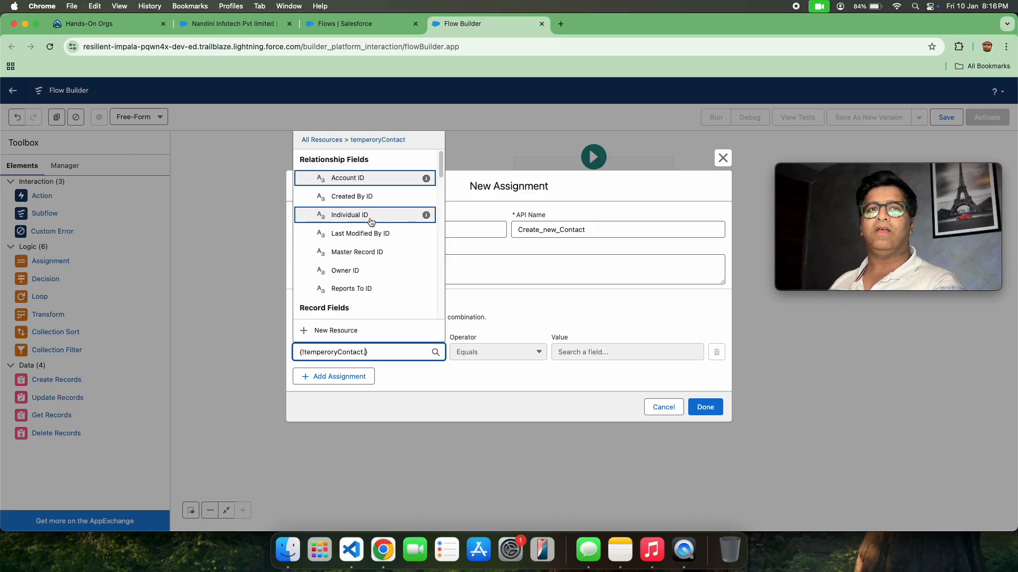
text(lastname)
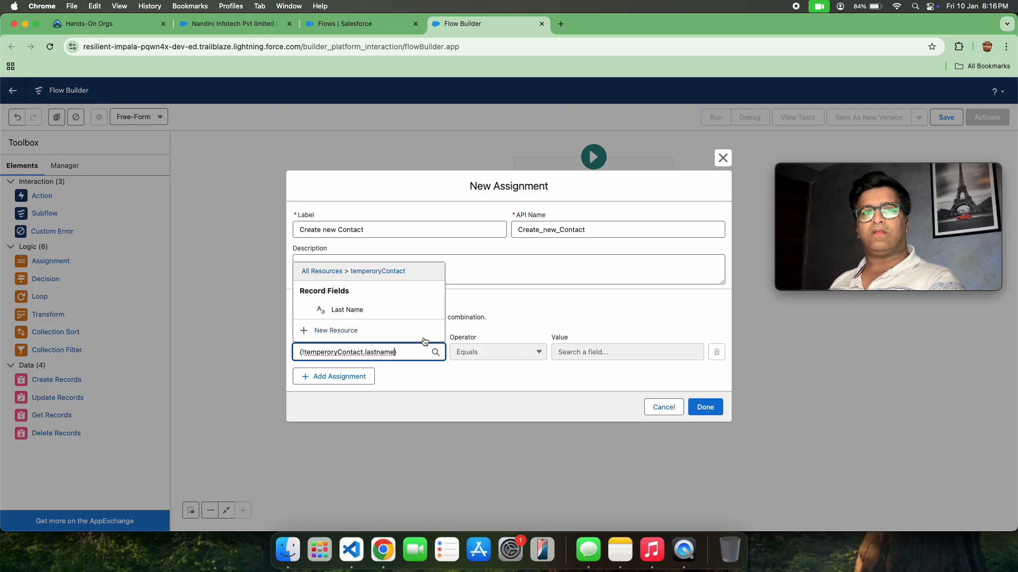
click(388, 312)
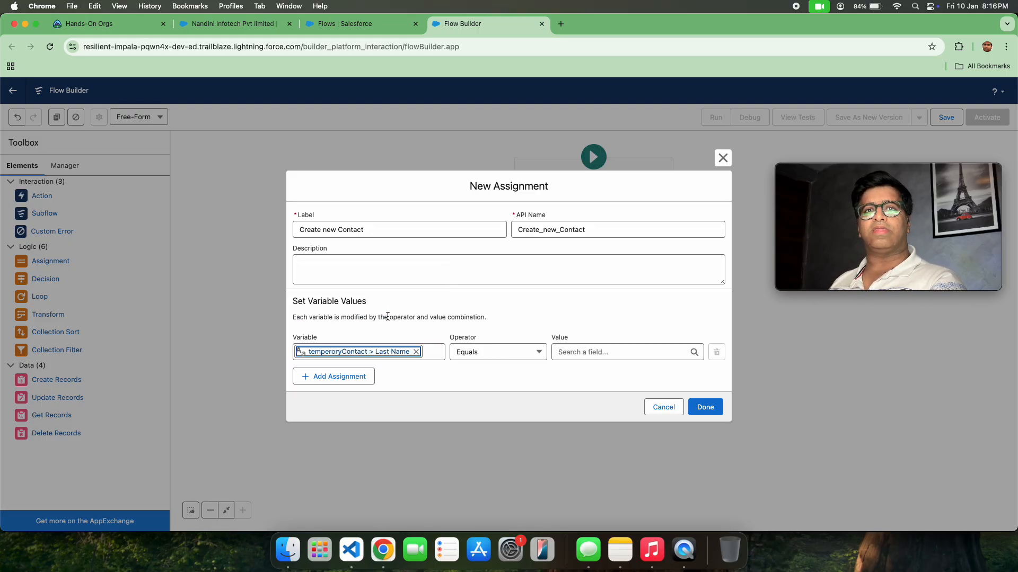
- Set the Last Name assignment's value to the Triggering Account's Account Name and add a second assignment row
click(596, 359)
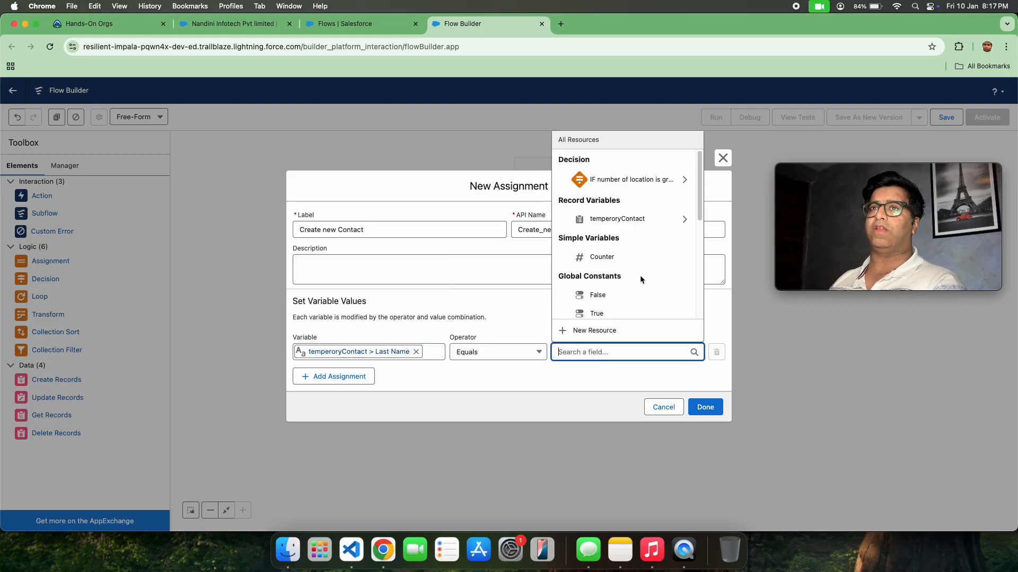
scroll(644, 274, down, 3)
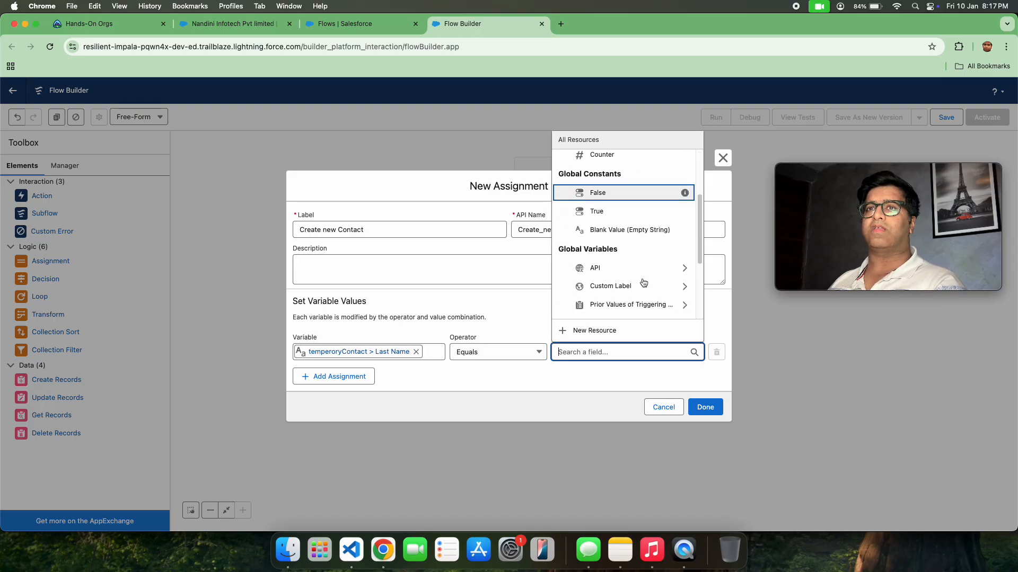
scroll(644, 281, up, 3)
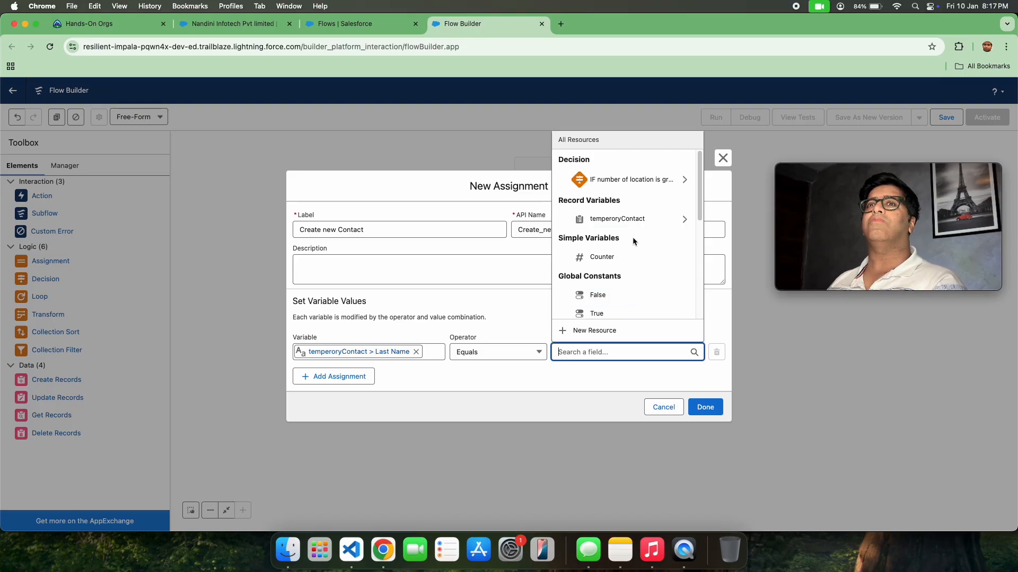
scroll(634, 240, down, 1)
scroll(634, 240, down, 5)
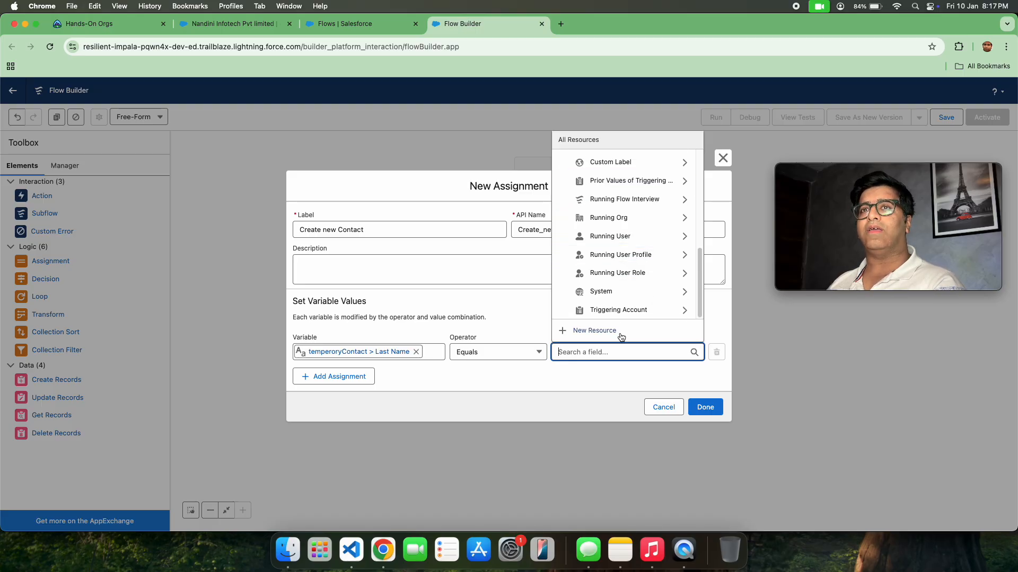
click(642, 314)
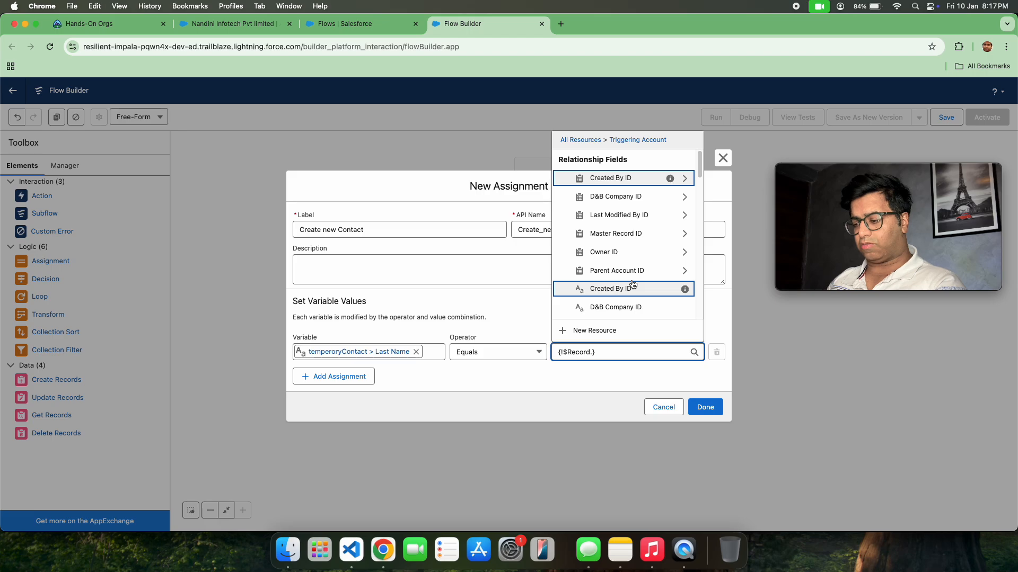
text(name)
click(646, 311)
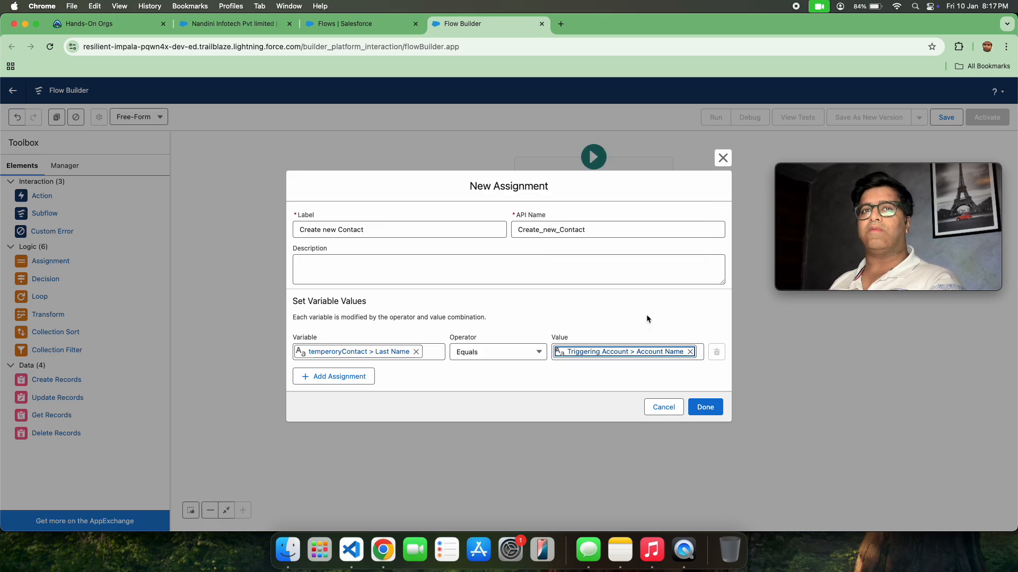
click(336, 376)
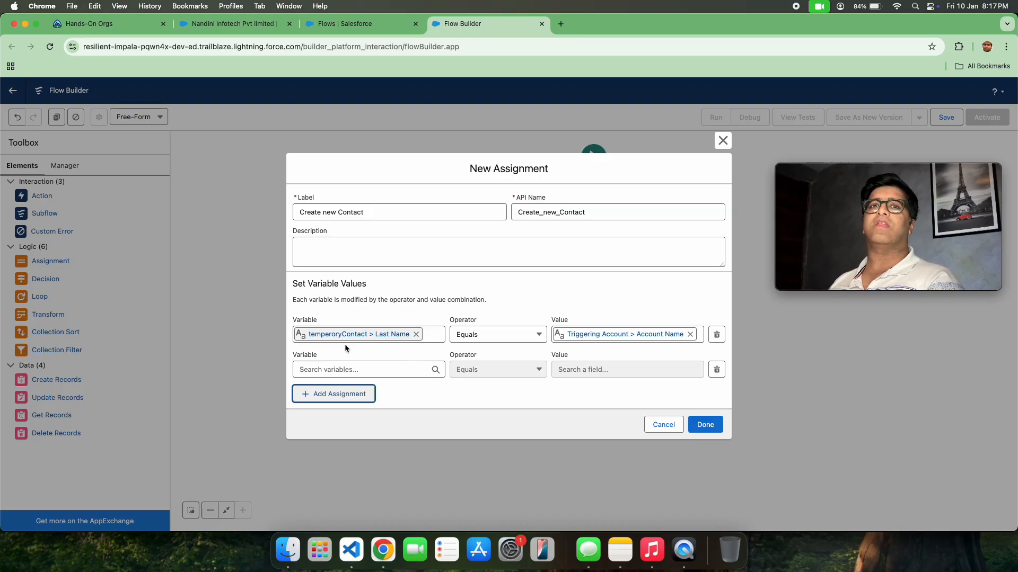
- Find the temperoryContact record variable for the second assignment row's variable and open its list of fields
click(363, 371)
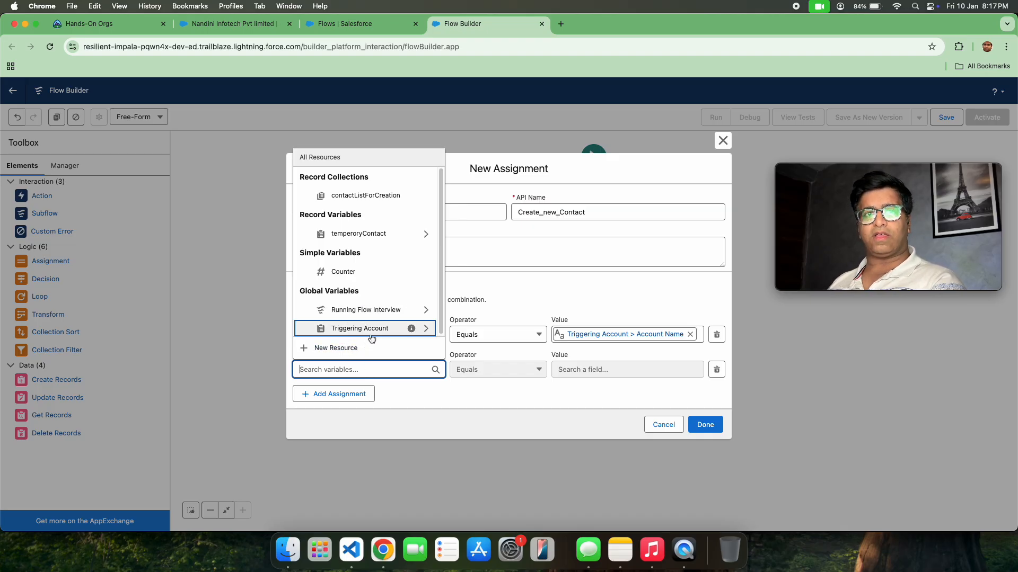
click(495, 288)
click(353, 369)
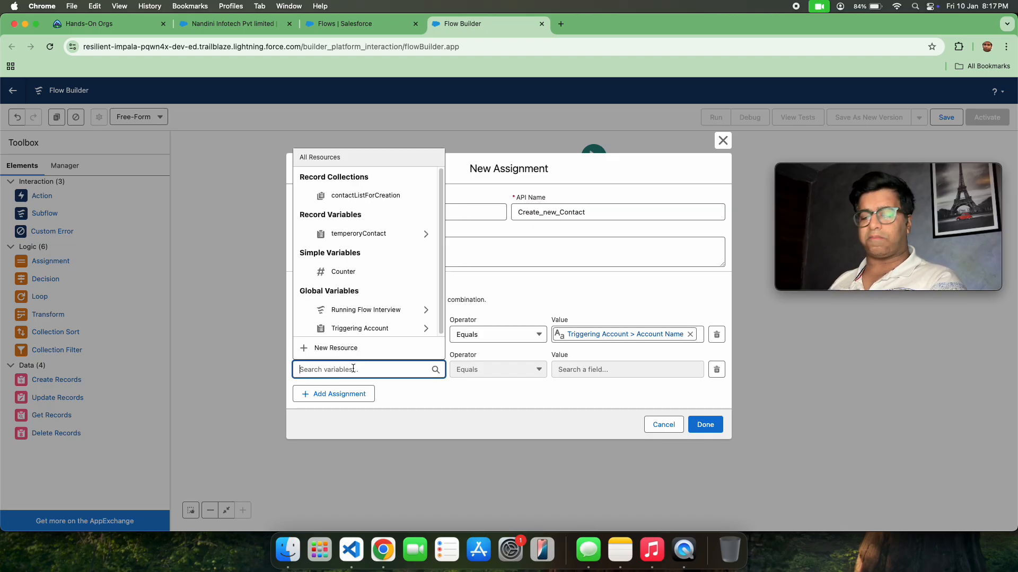
text(tem)
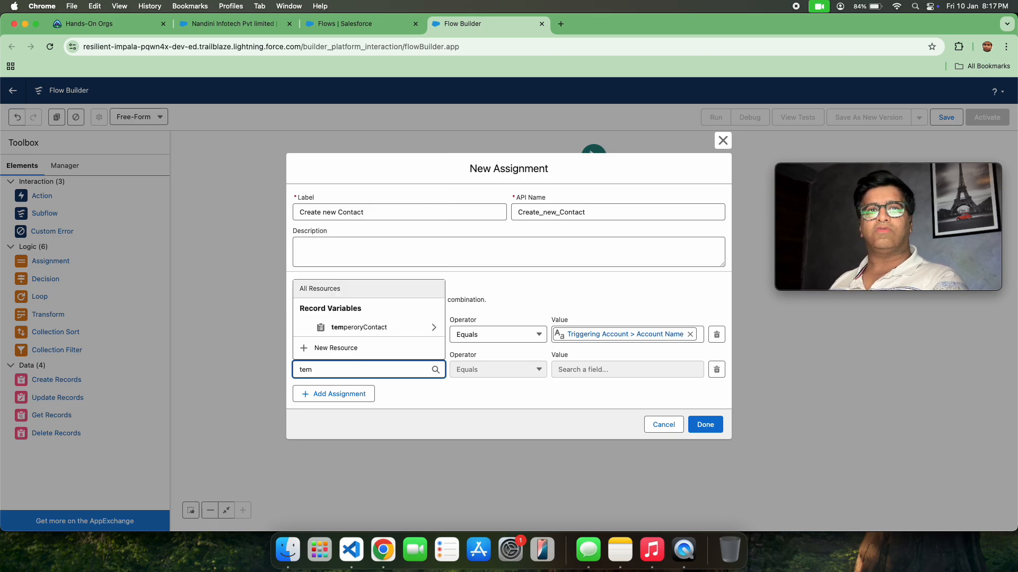
click(371, 327)
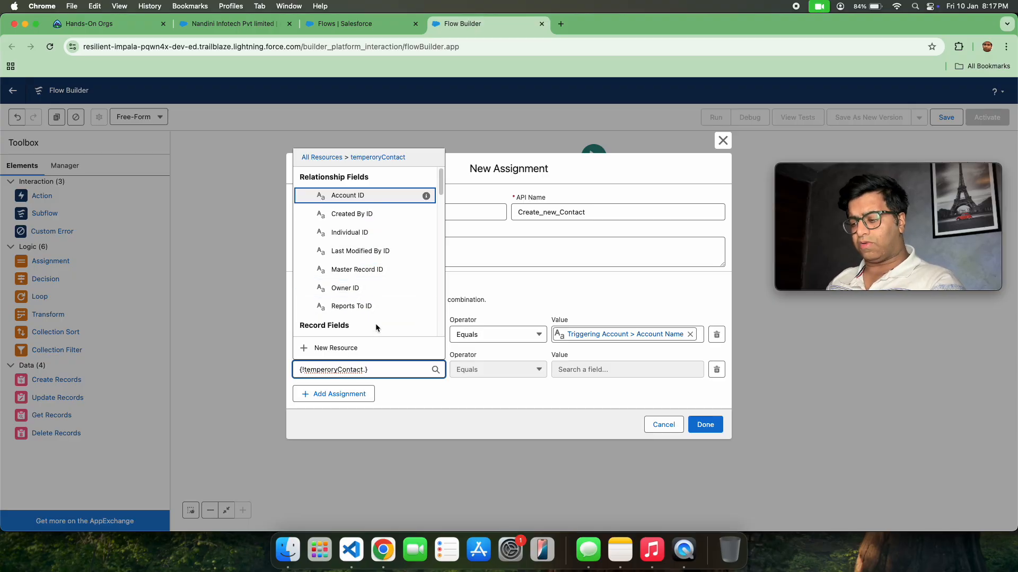
text(accou)
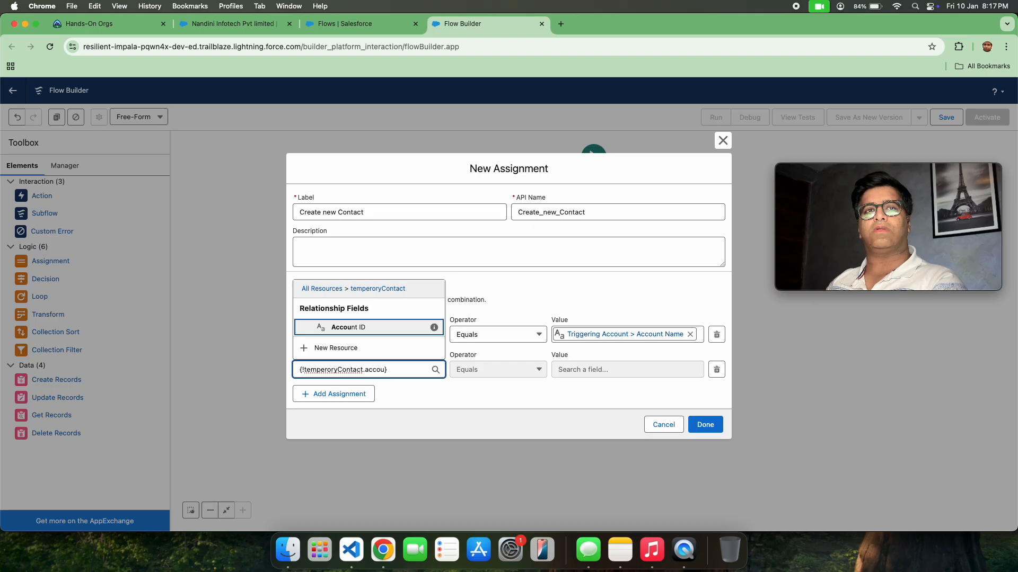
key(BackSpace)
key(BackSpace)
key(BackSpace)
key(BackSpace)
key(BackSpace)
text(ci)
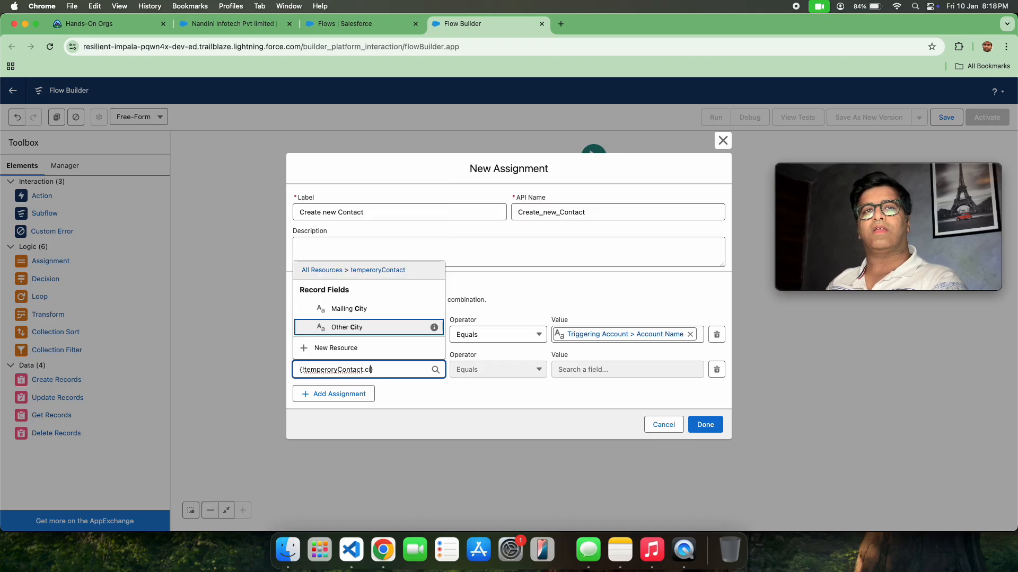
key(BackSpace)
key(BackSpace)
- Choose temperoryContact's Last Name field as the variable in the second assignment row
text(last)
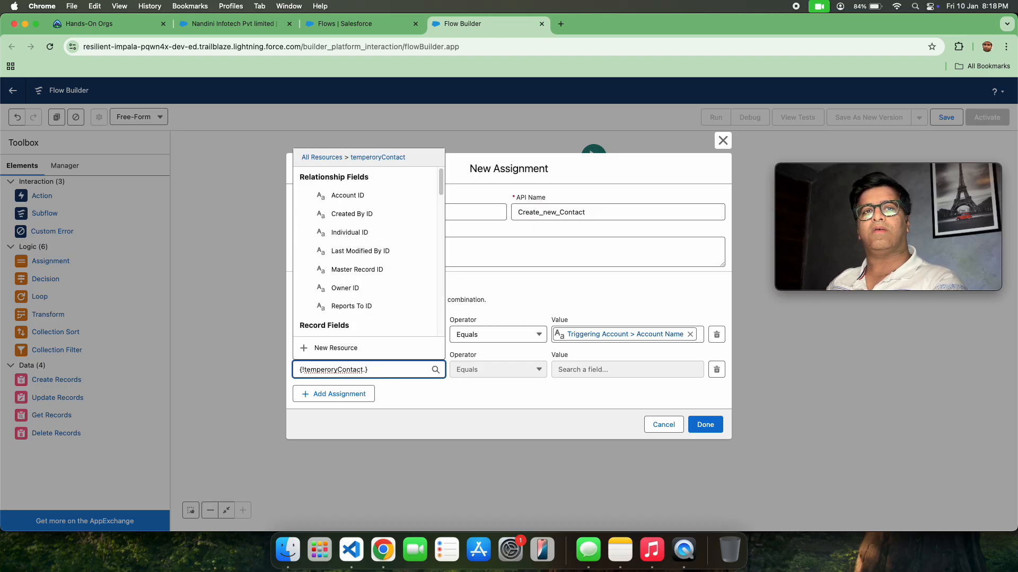
text(na)
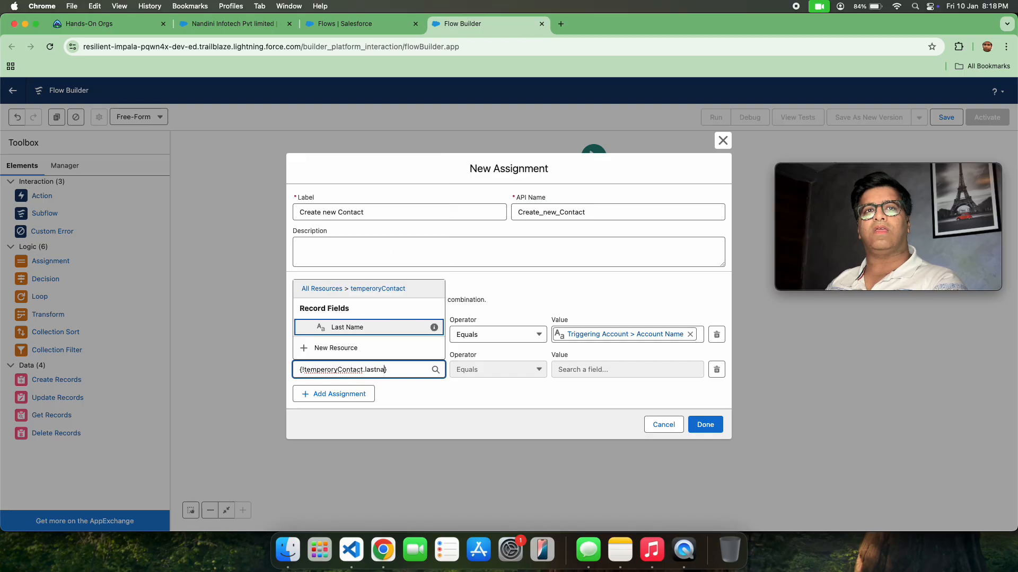
click(363, 329)
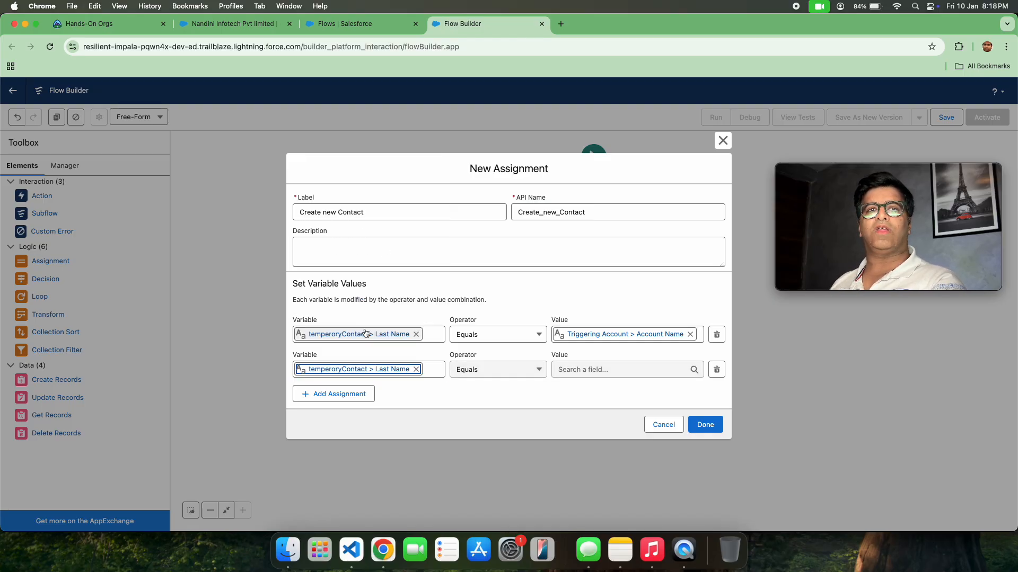
- Set the second assignment row's operator to Add and its value to 1
click(491, 371)
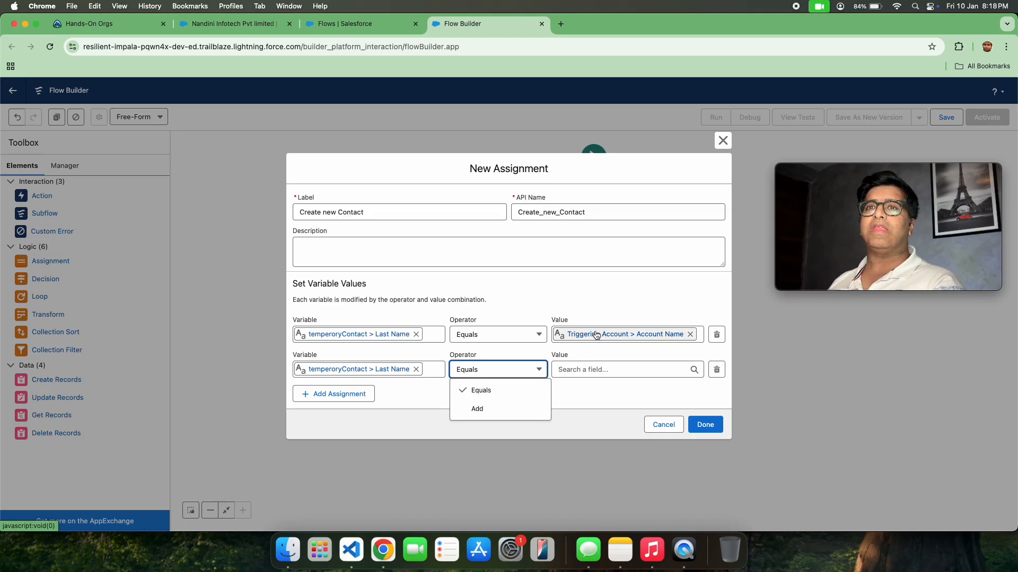
click(517, 412)
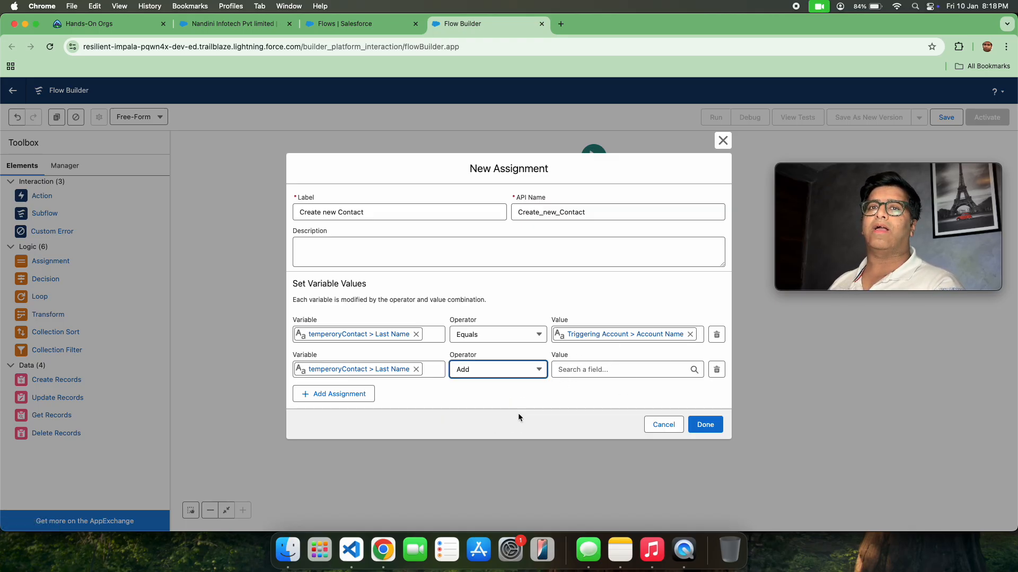
click(503, 371)
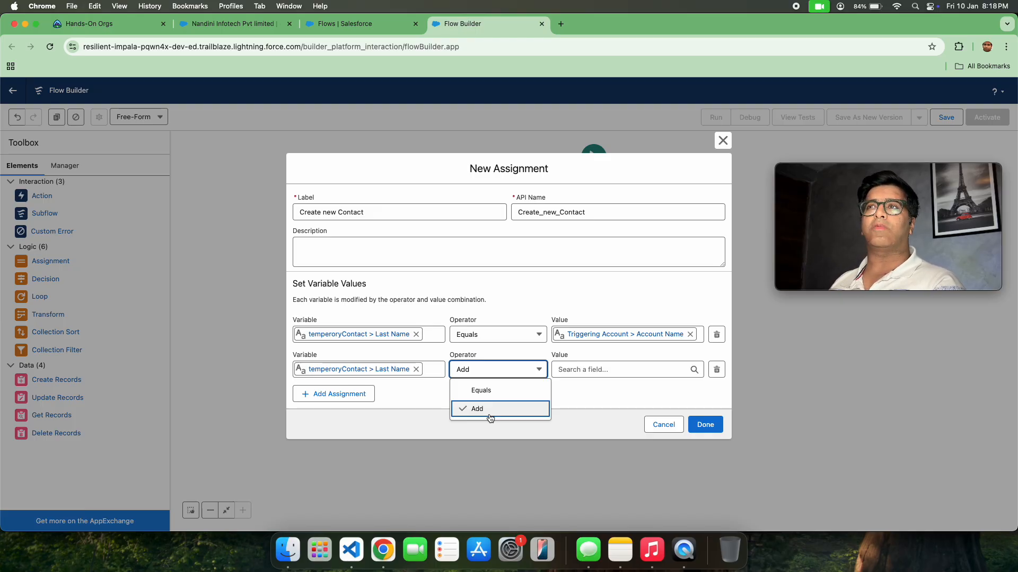
click(490, 416)
click(575, 369)
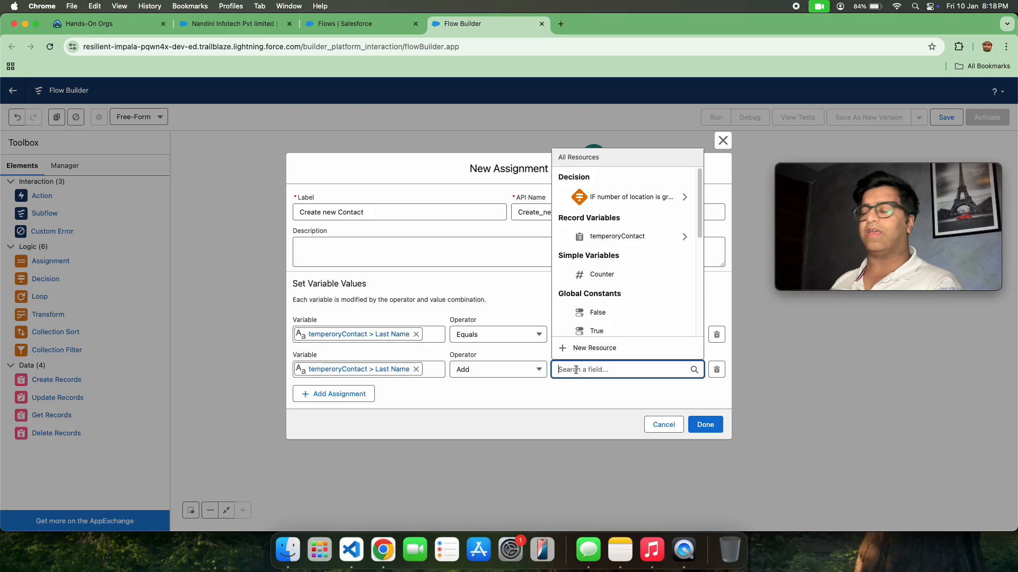
text(1)
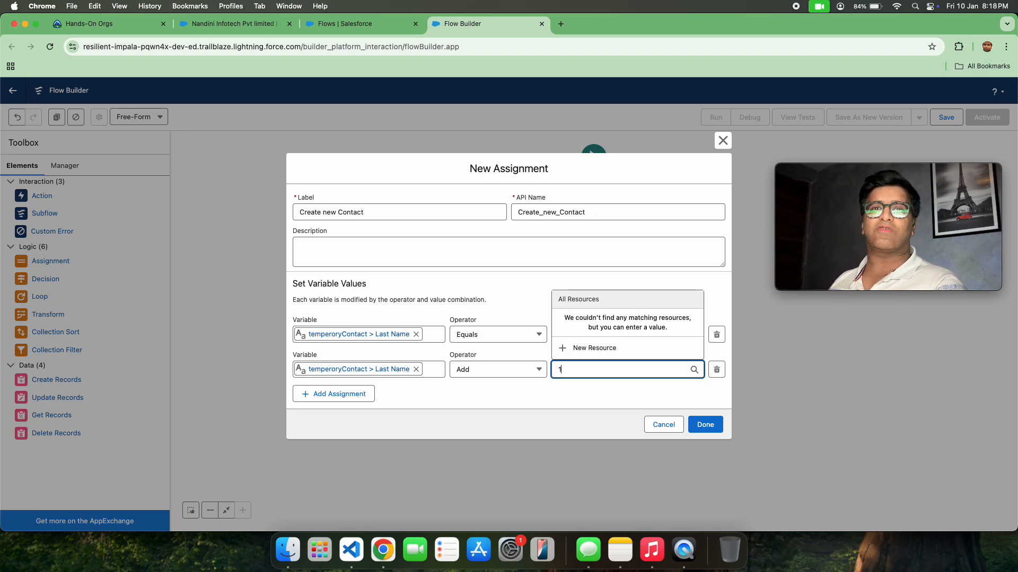
click(583, 397)
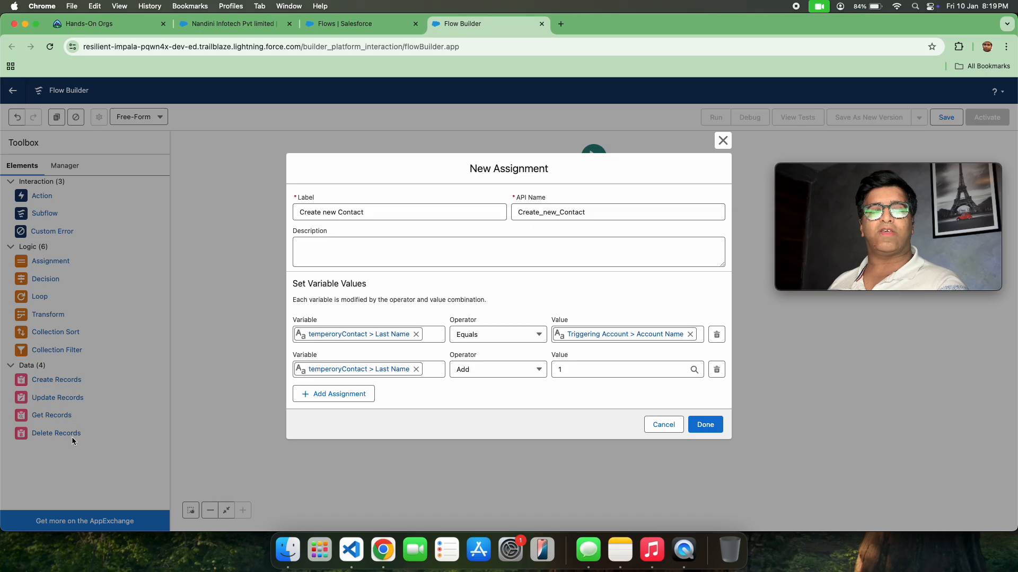
- Add a third assignment row and choose temperoryContact's Account ID field as its variable
click(358, 401)
click(362, 391)
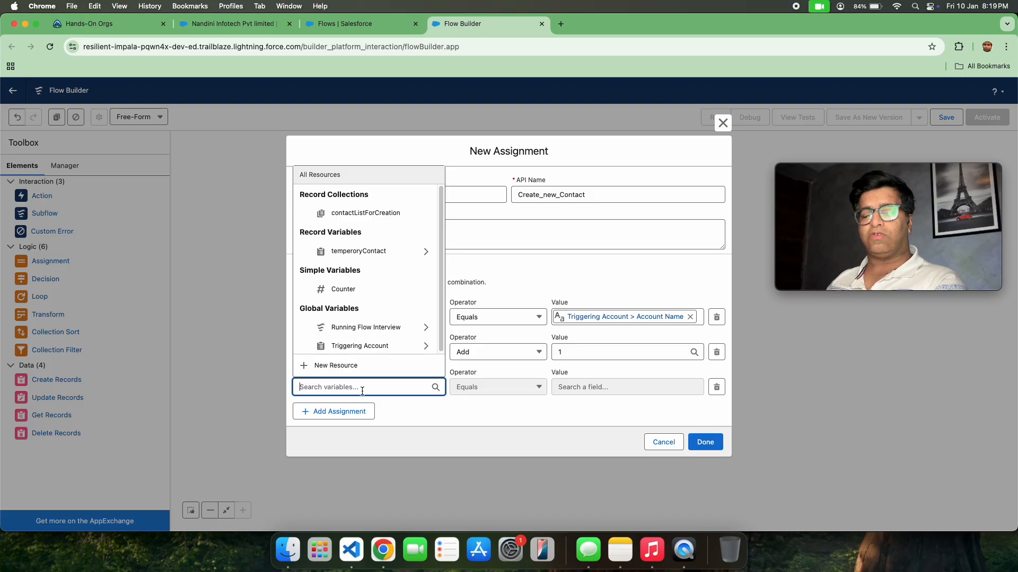
text(con)
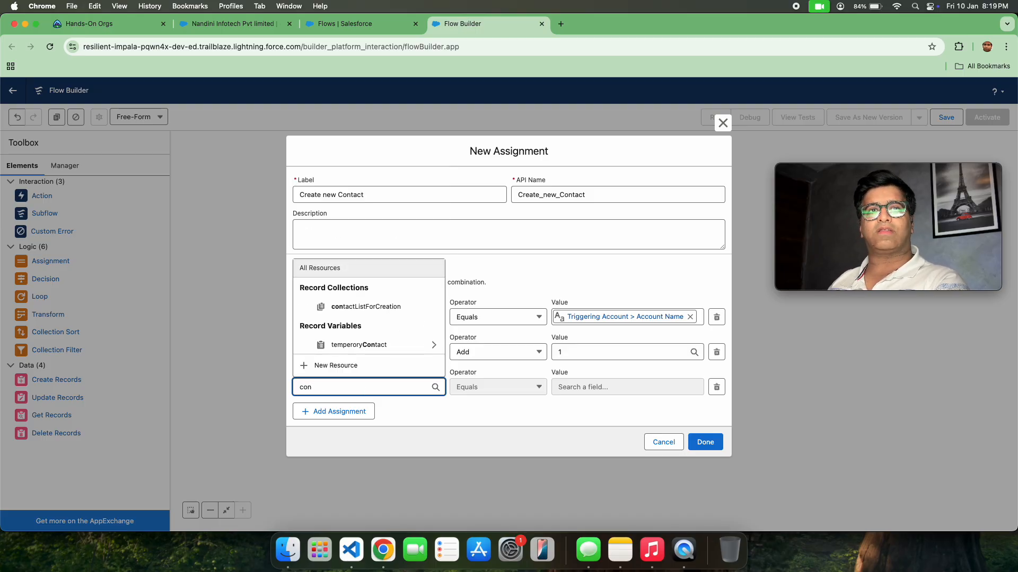
click(418, 345)
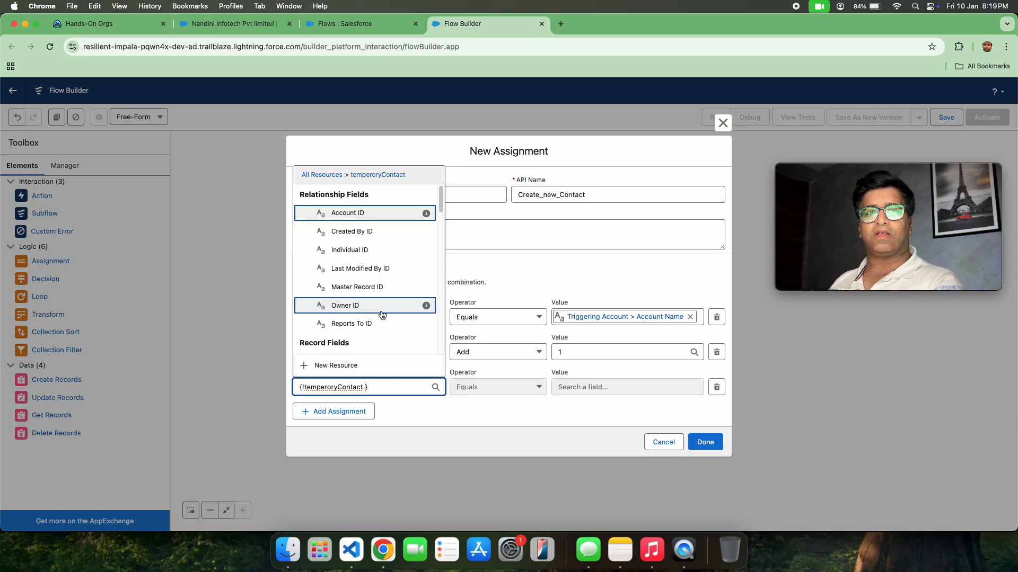
text(acco)
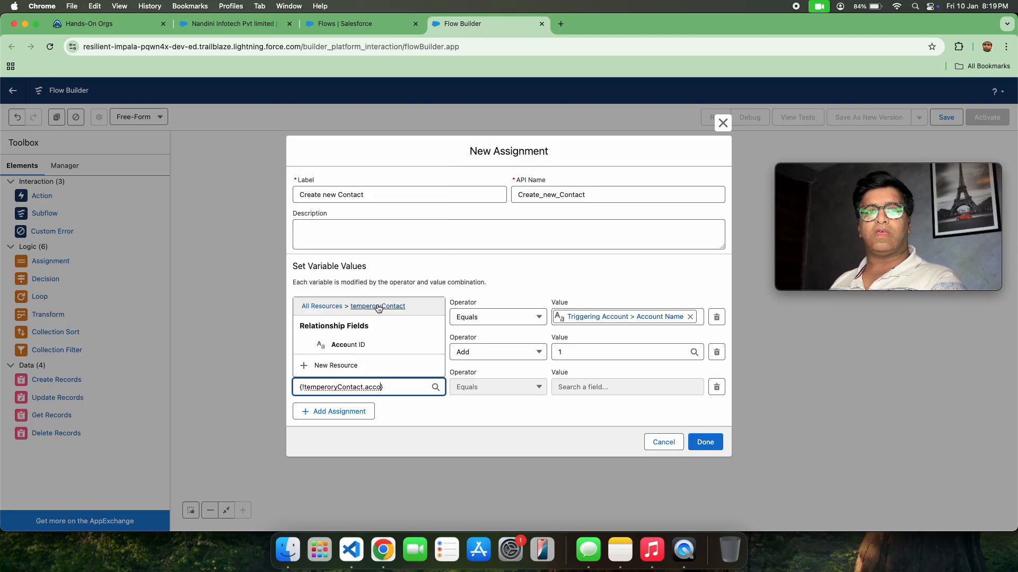
click(361, 344)
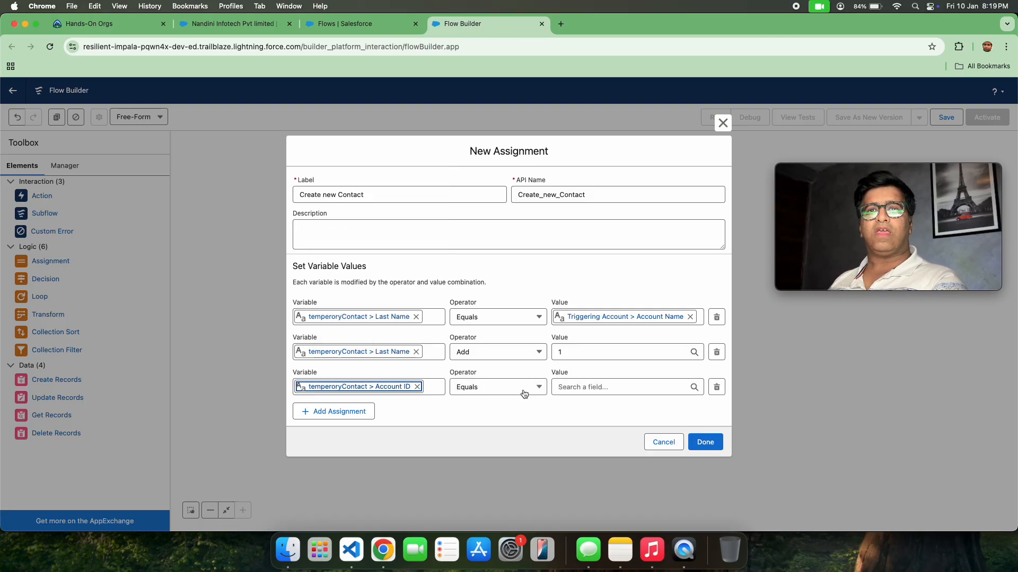
- Set the Account ID assignment's value to the Triggering Account's Account ID
click(607, 386)
text(tr)
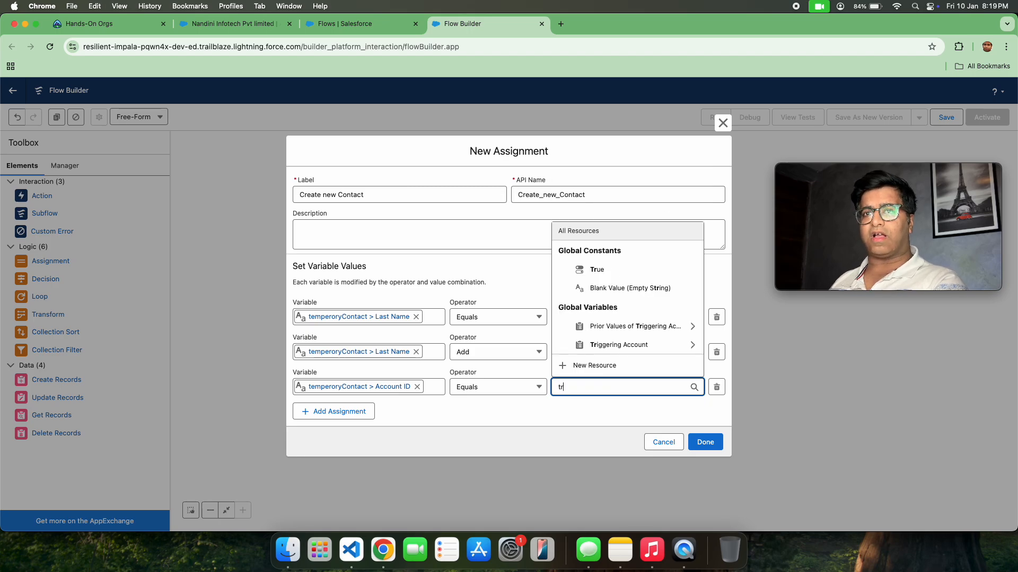
click(640, 347)
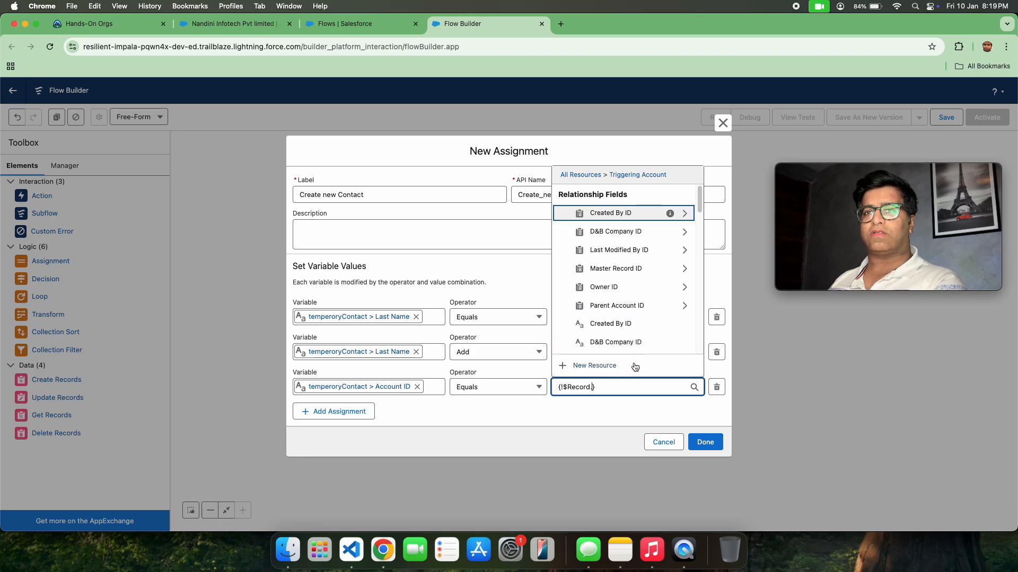
text(id)
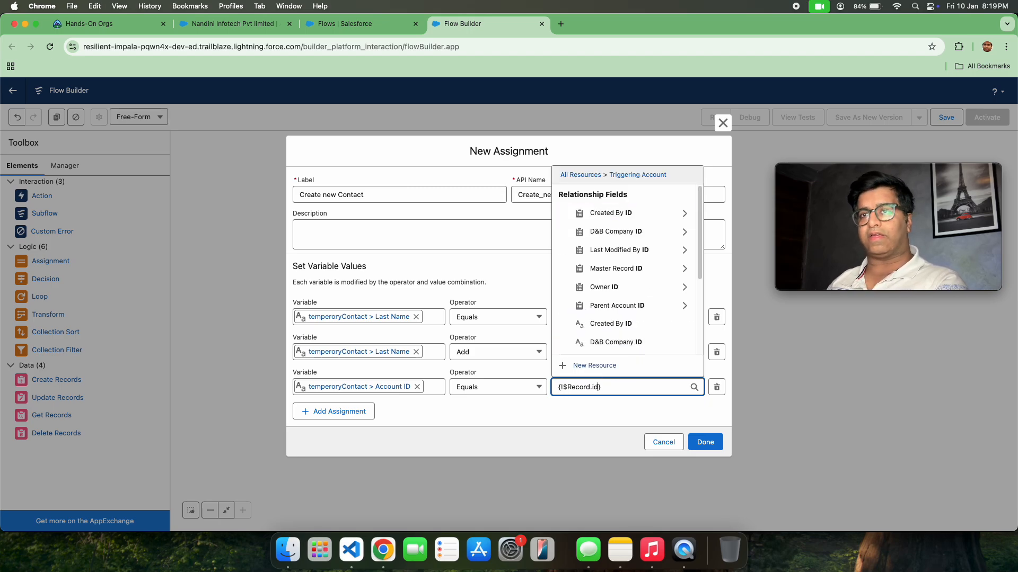
scroll(604, 317, down, 5)
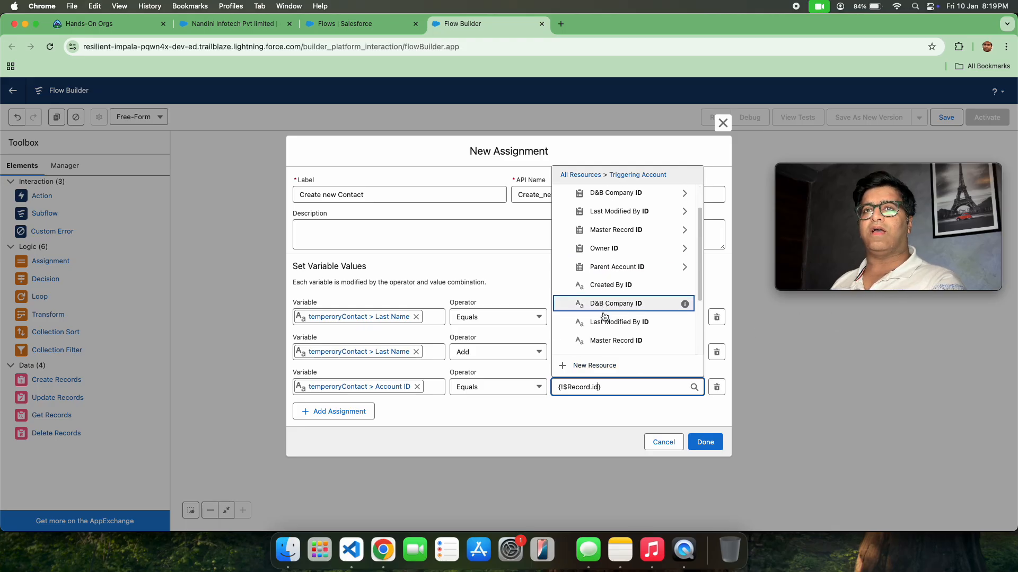
click(610, 326)
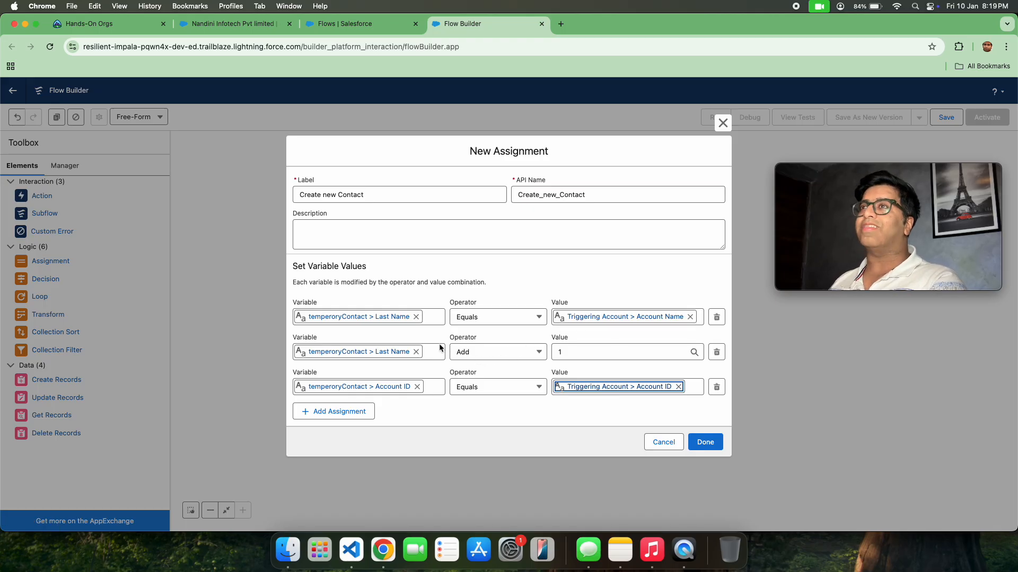
- Add a fourth assignment row with the contactListForCreation collection as its variable and Add as its operator
click(349, 419)
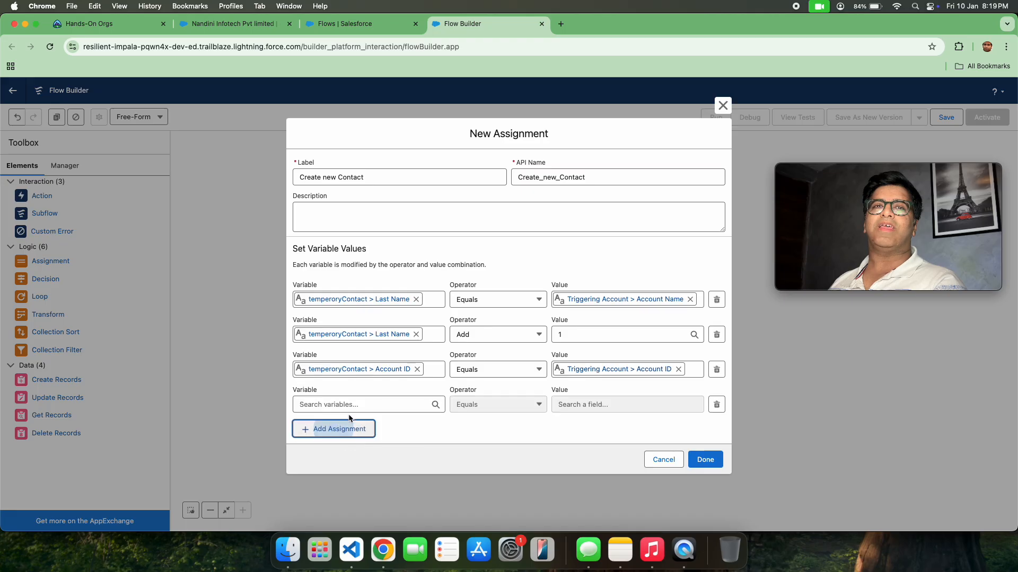
click(354, 408)
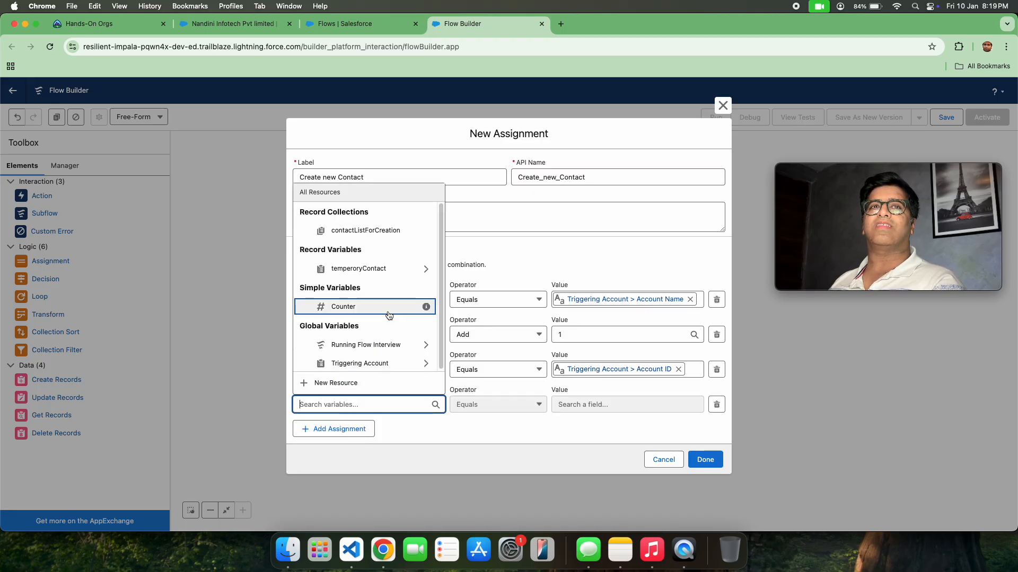
click(353, 233)
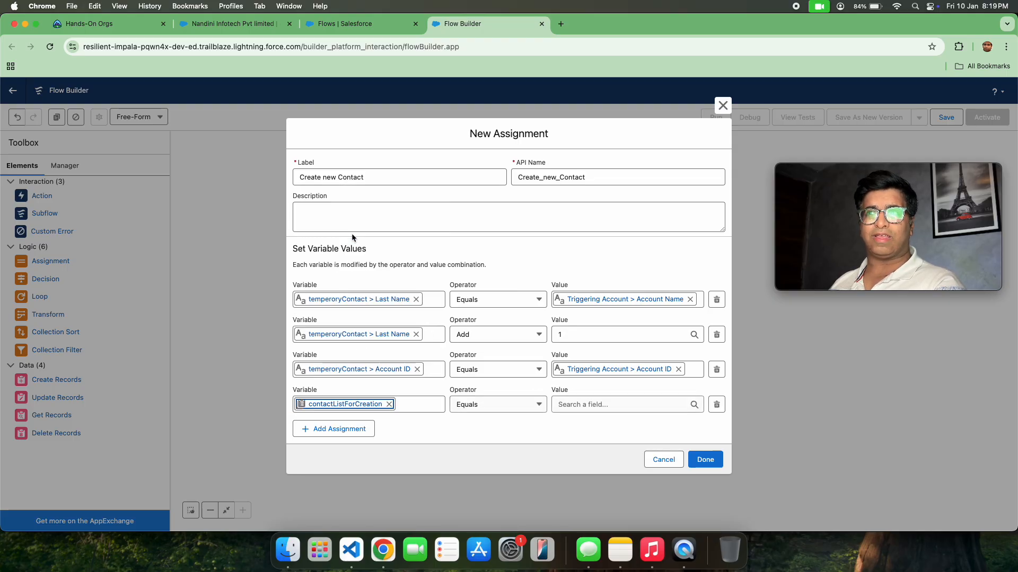
click(480, 412)
click(476, 257)
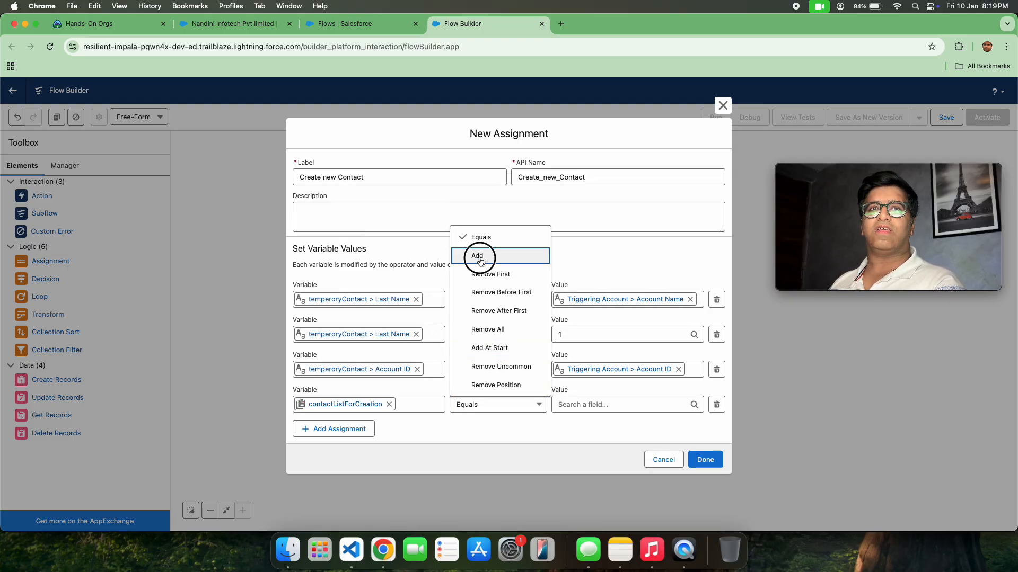
- Set the contactListForCreation row's value to temperoryContact and finish the Create new Contact assignment
click(576, 404)
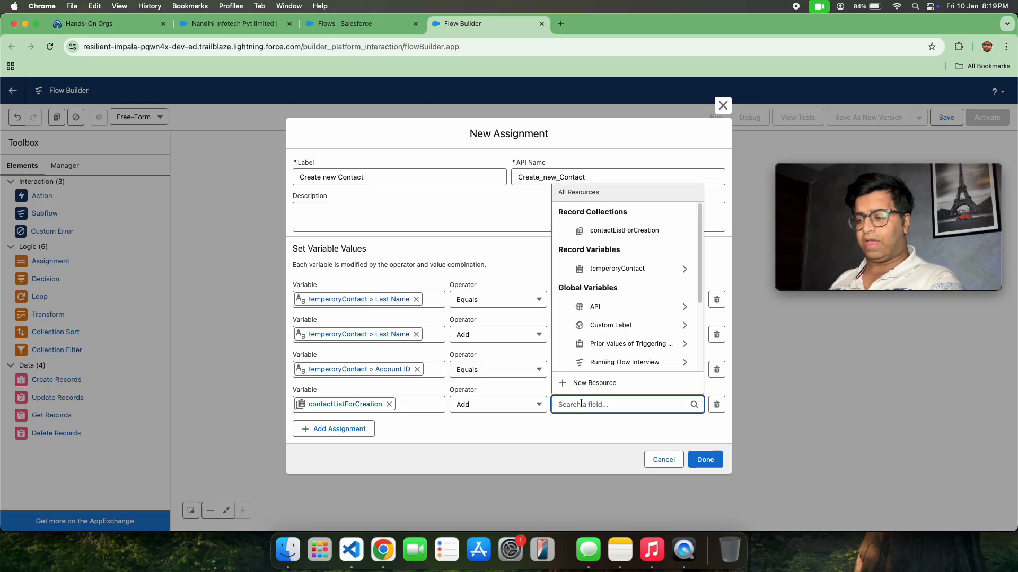
text(temp)
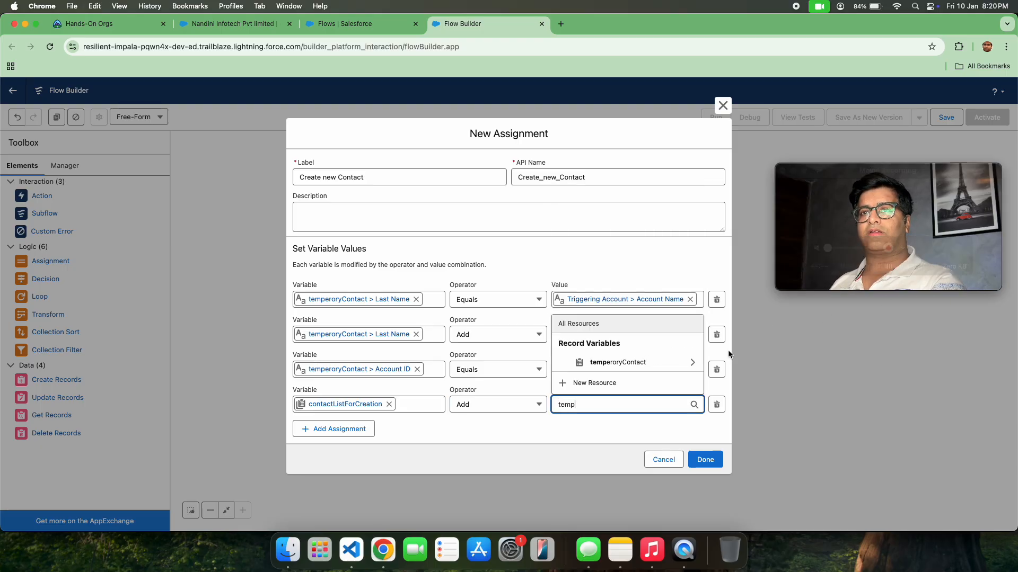
click(659, 362)
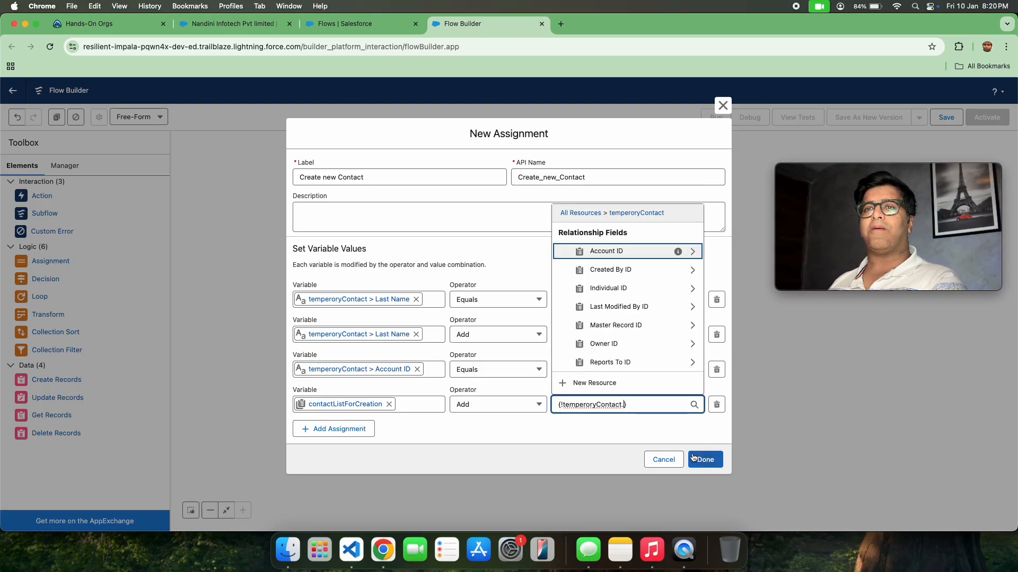
key(BackSpace)
click(710, 457)
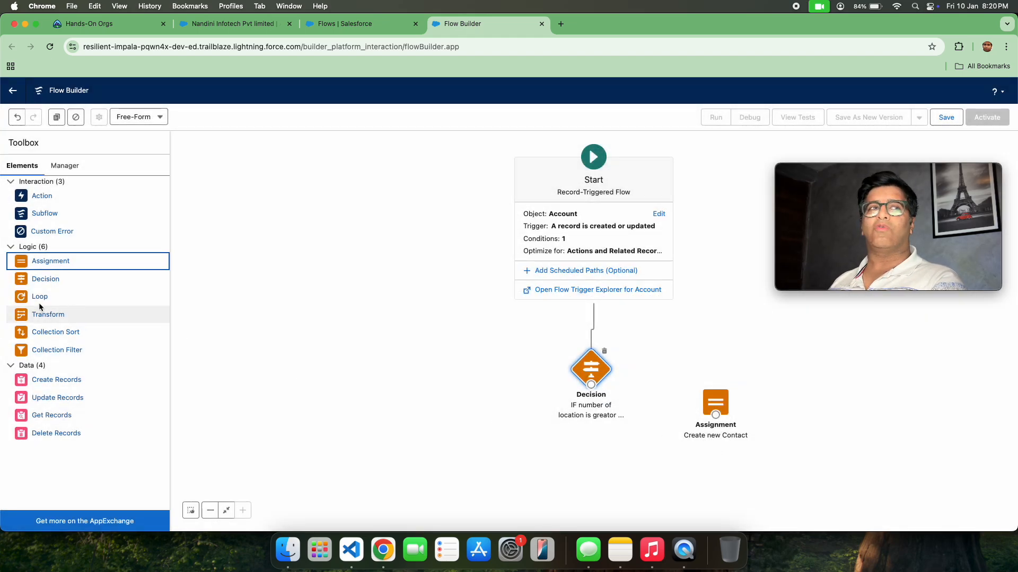
drag(40, 305, 403, 350)
click(325, 318)
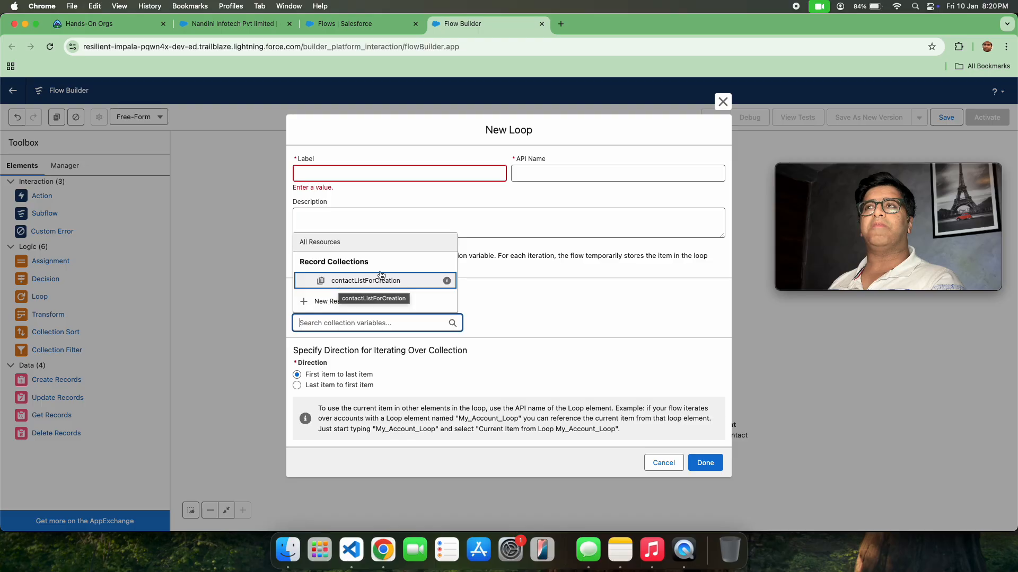
click(723, 102)
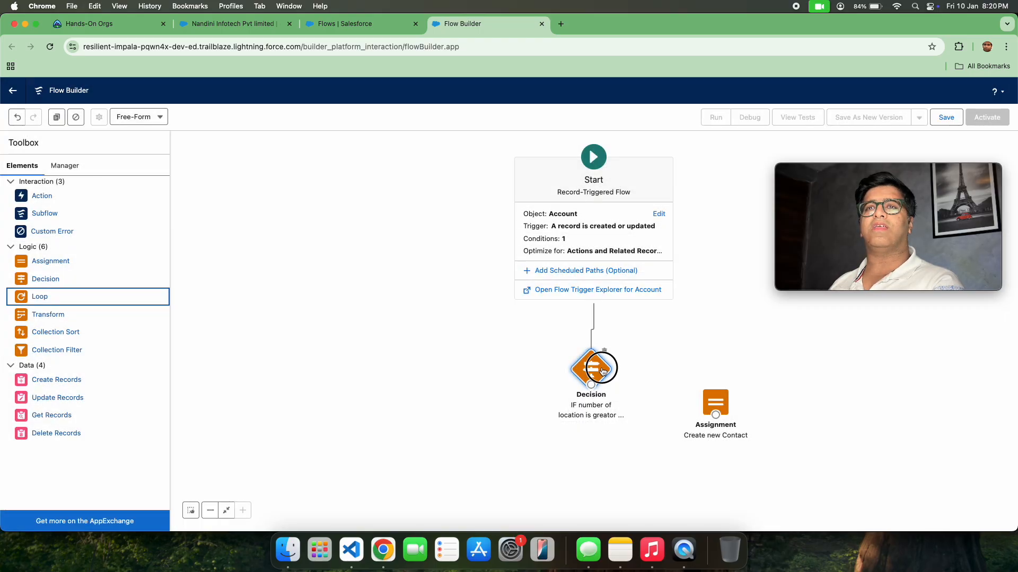
- Connect the Decision to the Create new Contact assignment with the "number is greator than or equal to one" outcome, and link the assignment back to the Decision
double_click(591, 369)
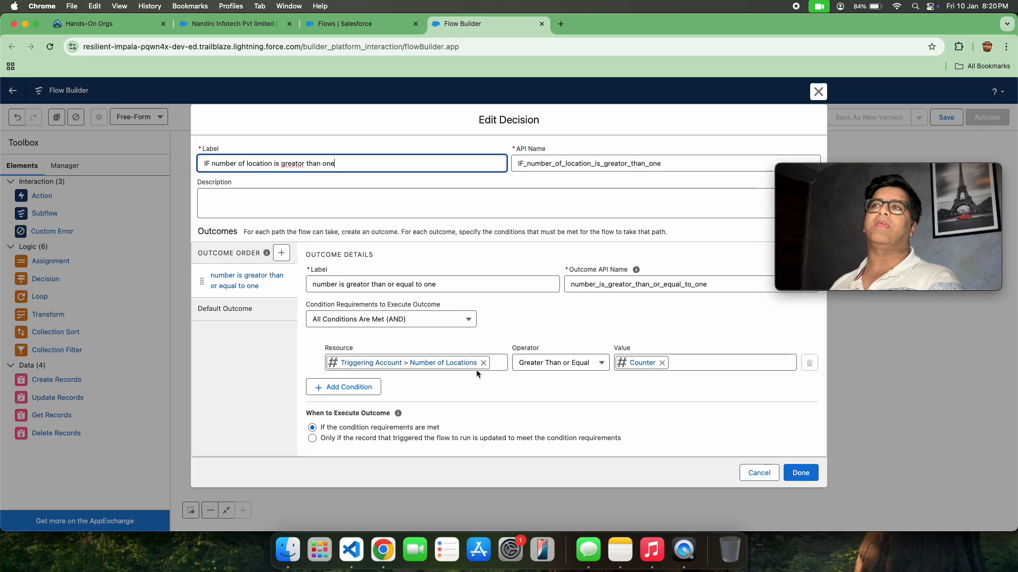
click(819, 93)
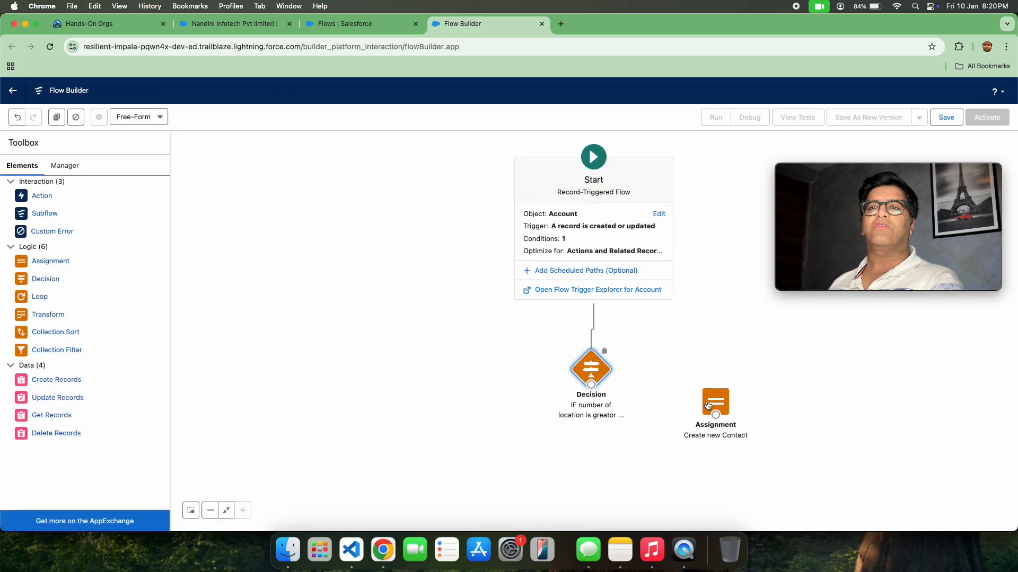
mouse_move(708, 406)
mouse_down()
mouse_move(592, 474)
mouse_move(726, 414)
mouse_up()
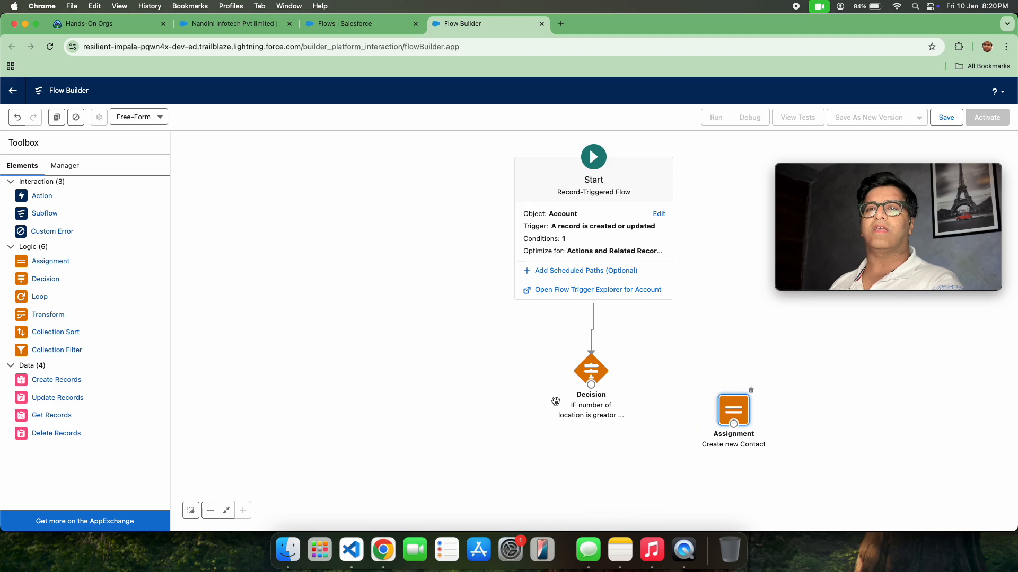
drag(590, 384, 732, 427)
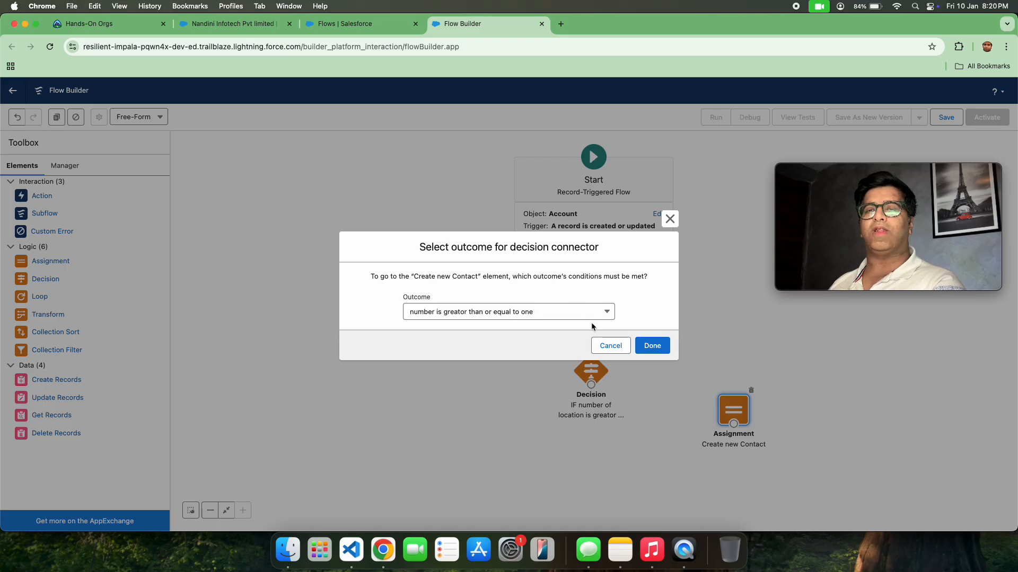
click(652, 345)
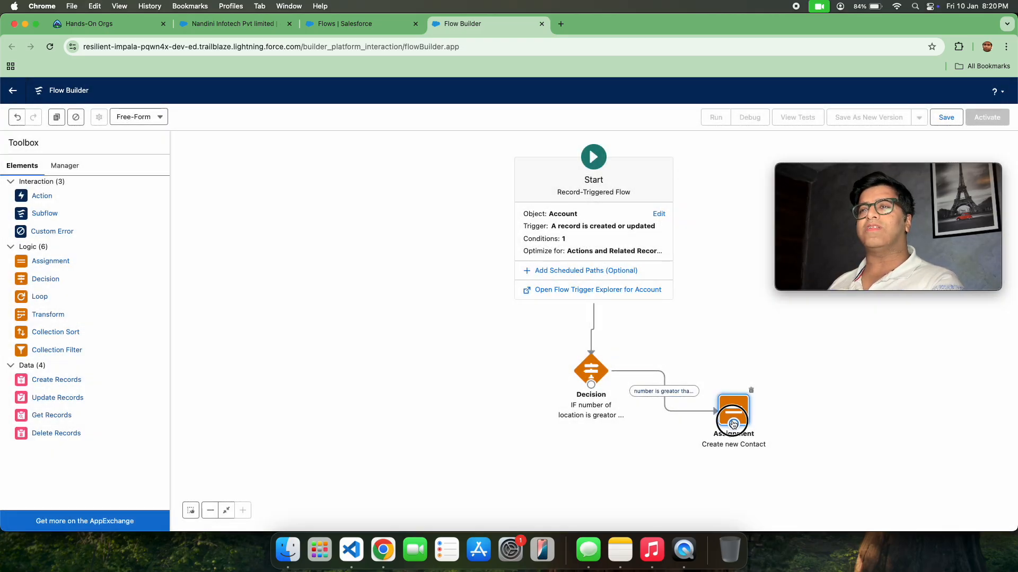
drag(733, 424, 592, 385)
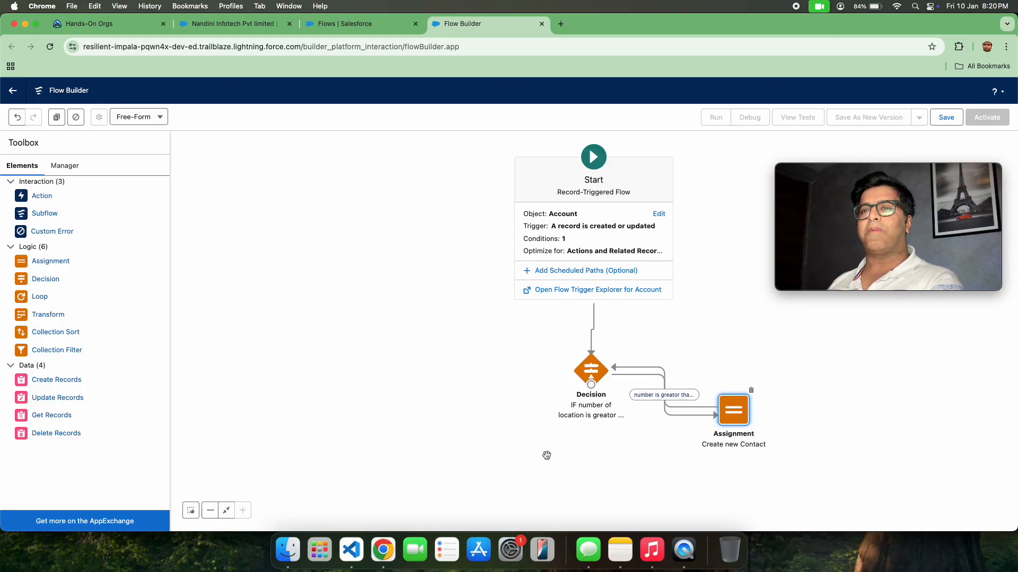
- Add a fifth row to the Create new Contact assignment with the Counter variable
double_click(731, 418)
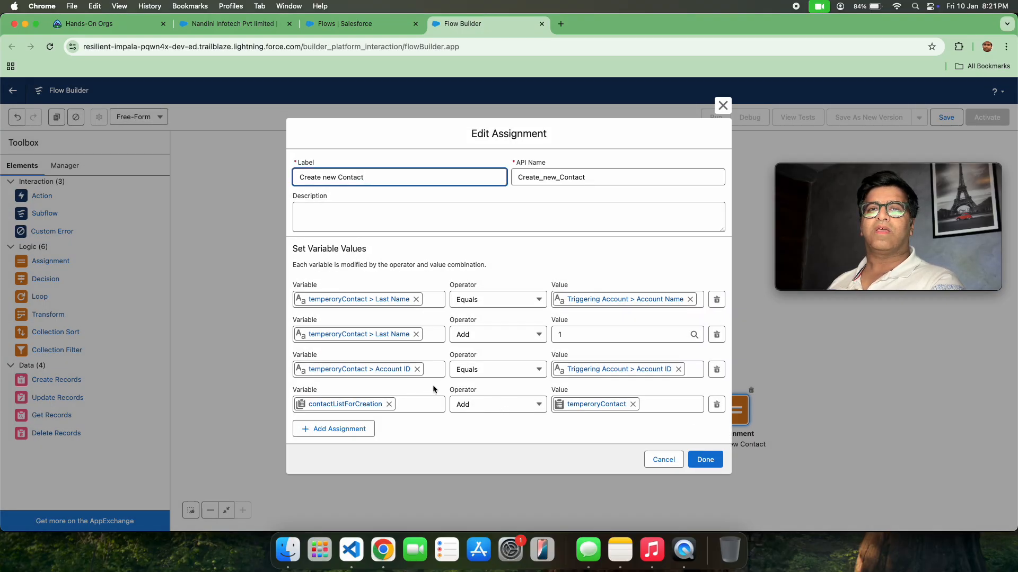
click(349, 434)
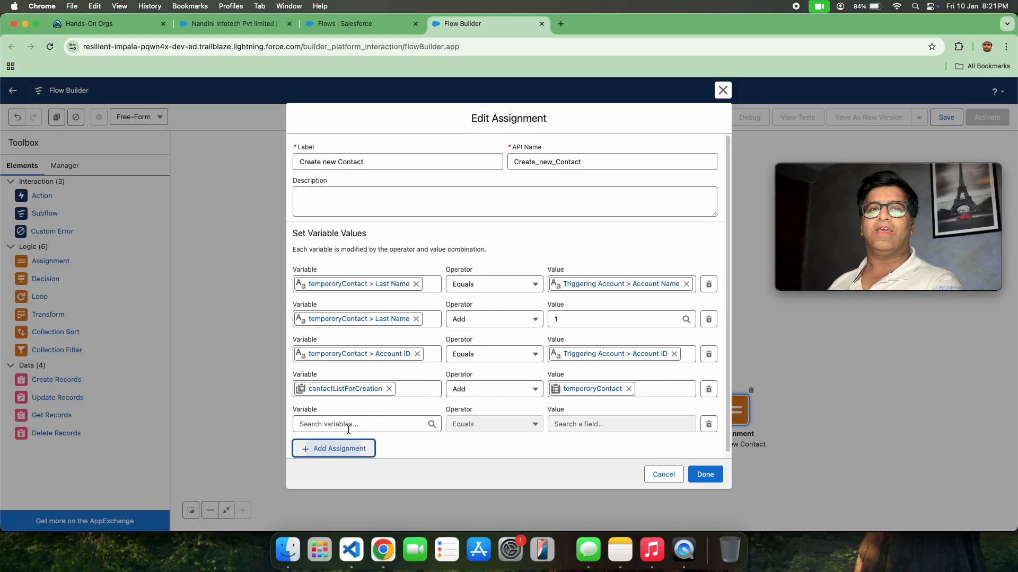
click(339, 424)
text(cou)
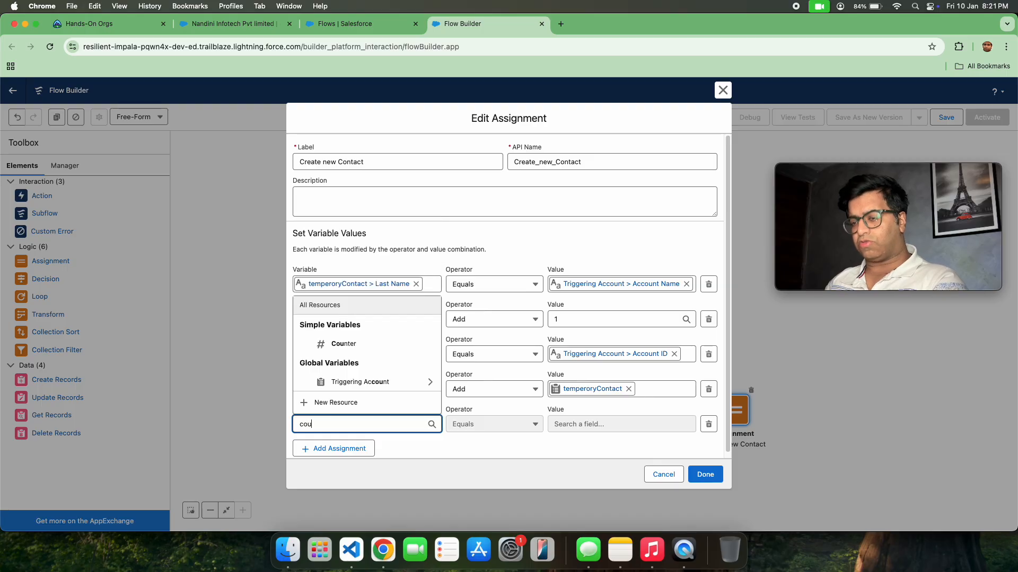
text(ntr)
key(BackSpace)
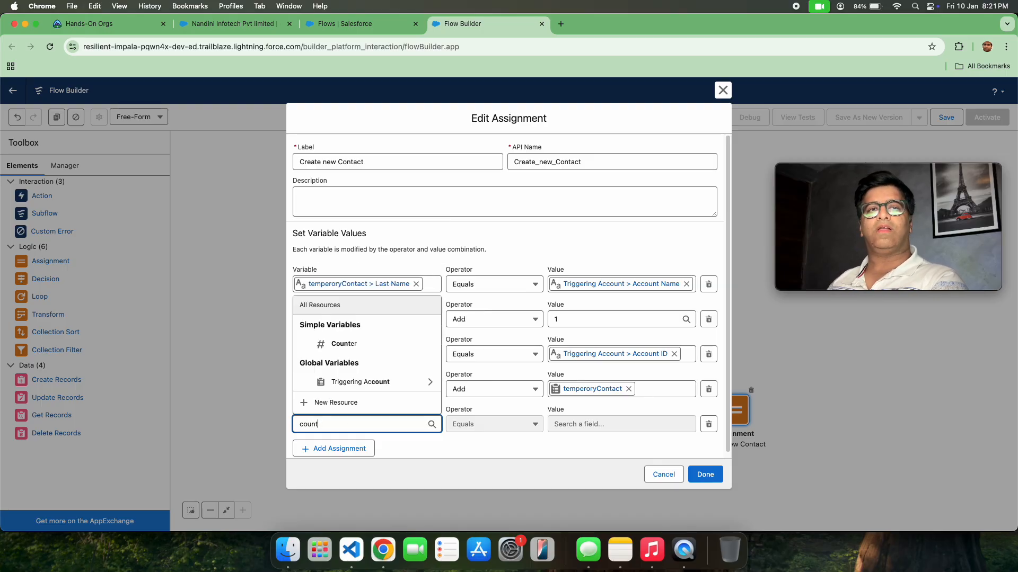
click(418, 343)
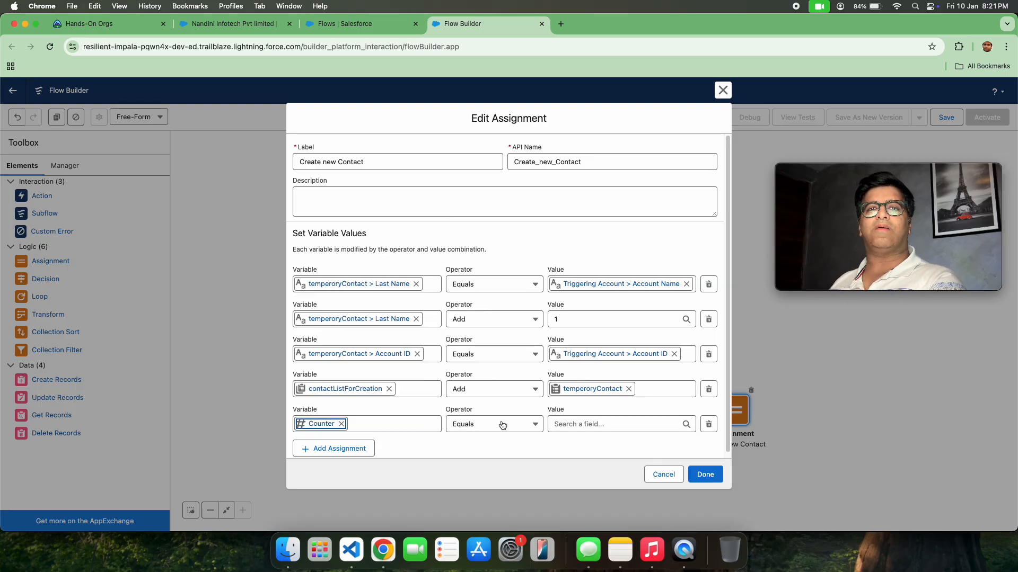
- Set the Counter row's operator to Add and its value to 1, and finish the assignment
click(530, 425)
click(499, 460)
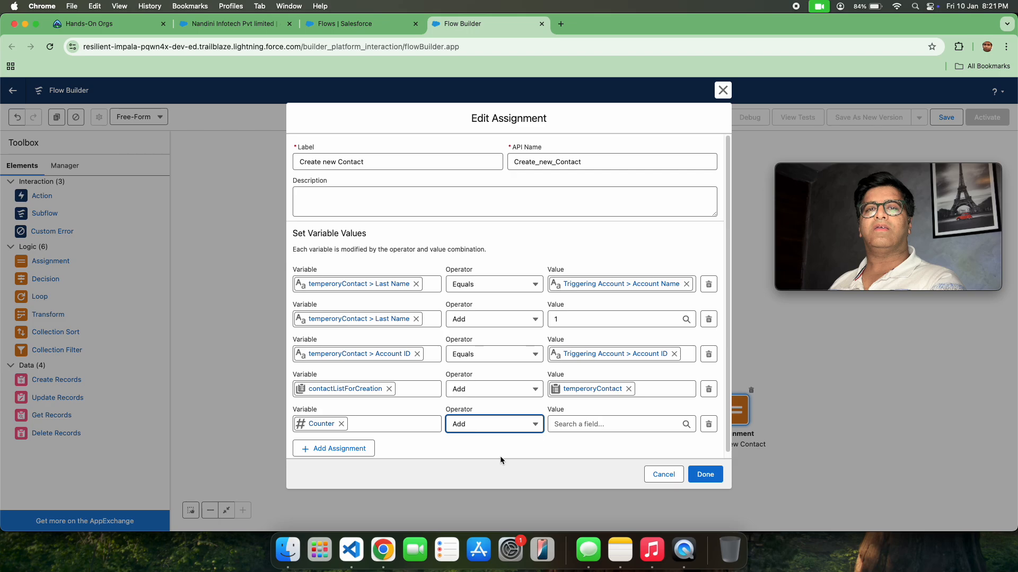
click(570, 425)
text(1)
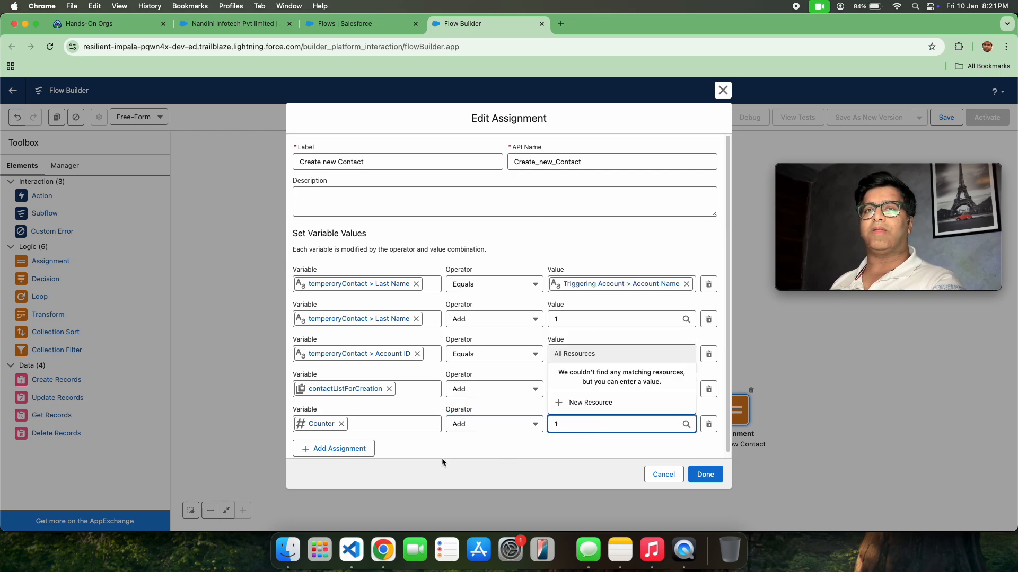
click(494, 424)
click(611, 443)
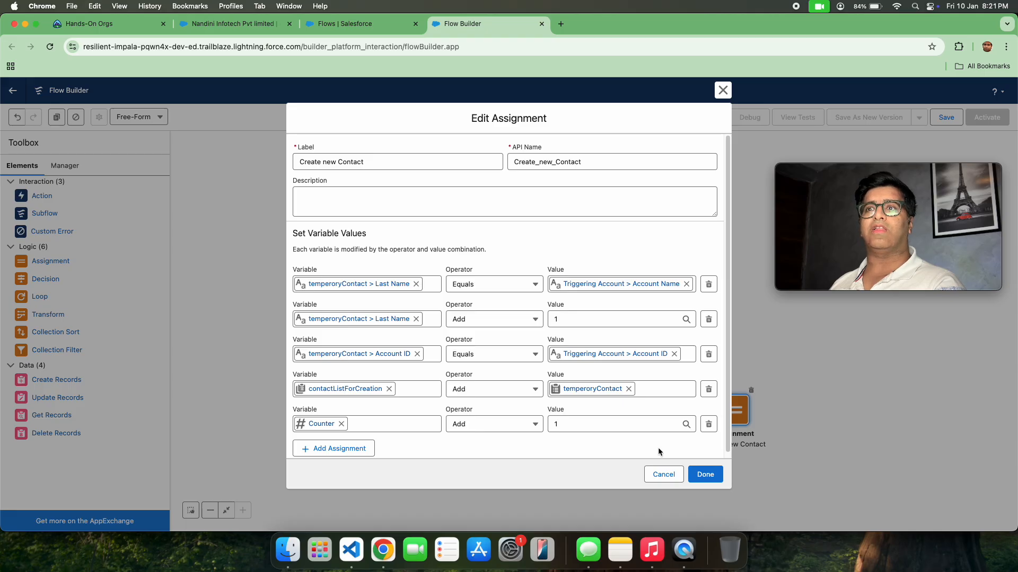
click(708, 478)
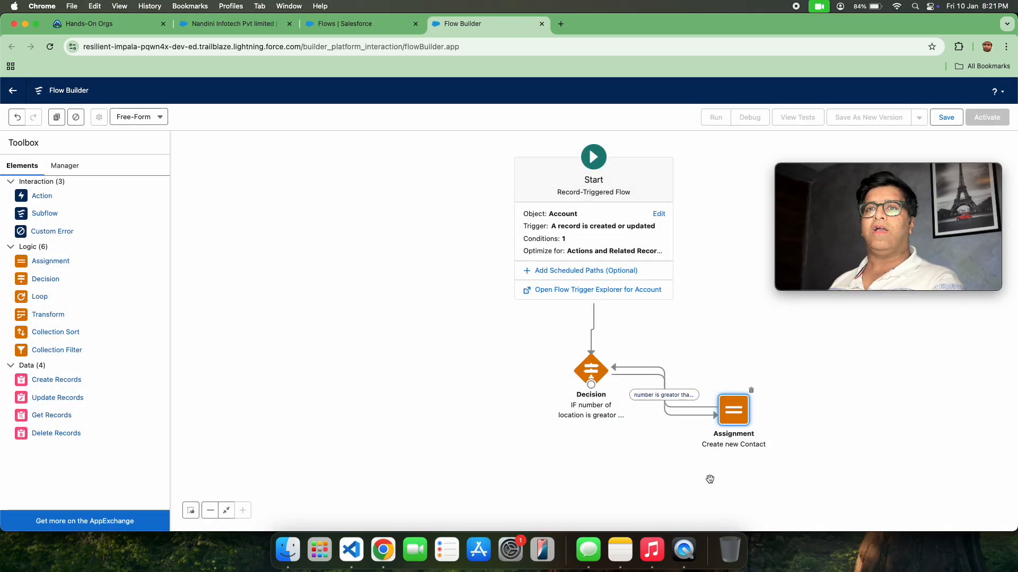
- Move the assignment farther from the Decision and add a Create Records element labelled "Create contact from Decision via Collection variable" on the Decision's other side
drag(737, 422, 816, 418)
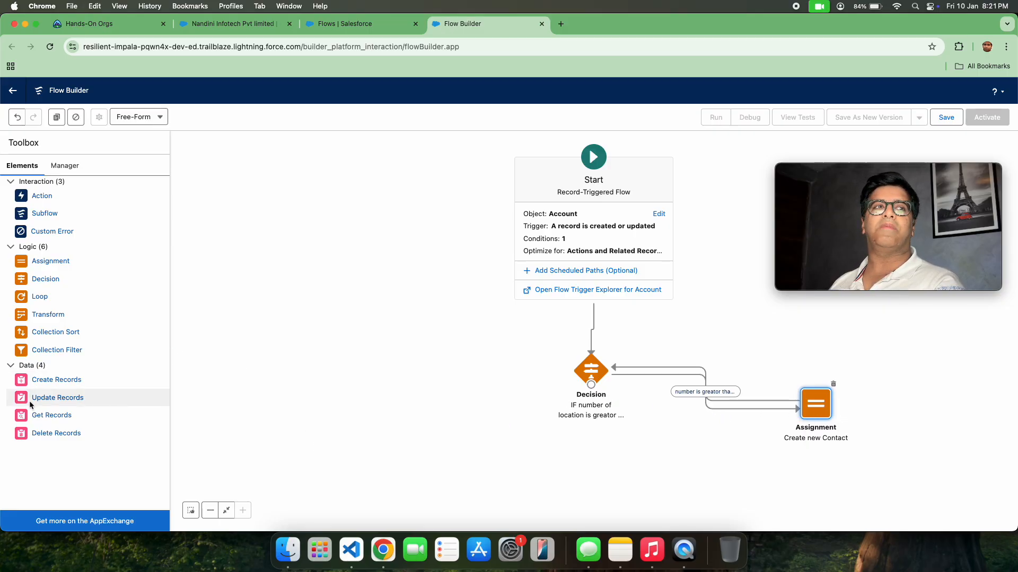
drag(40, 389, 421, 378)
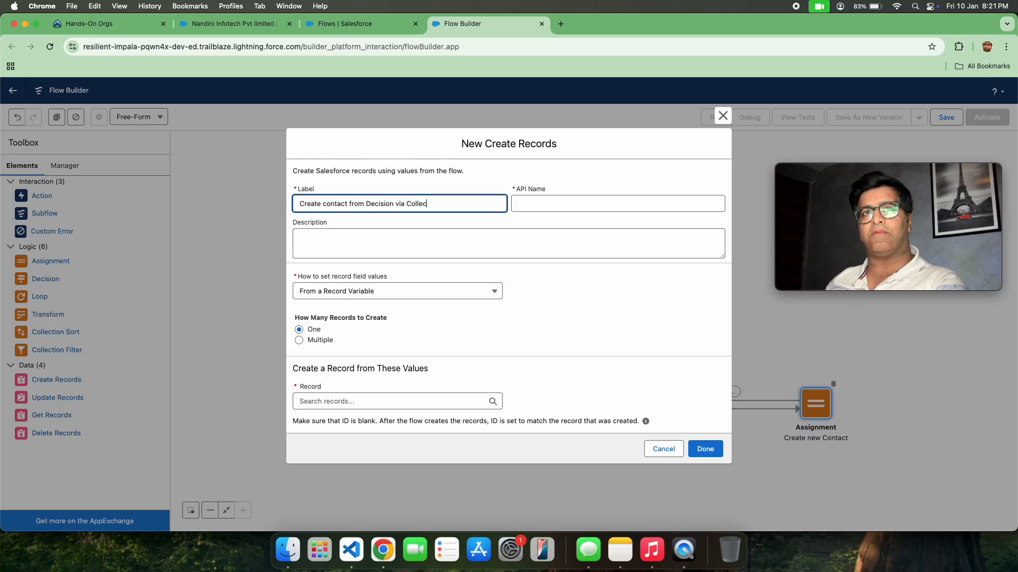
key(BackSpace)
key(BackSpace)
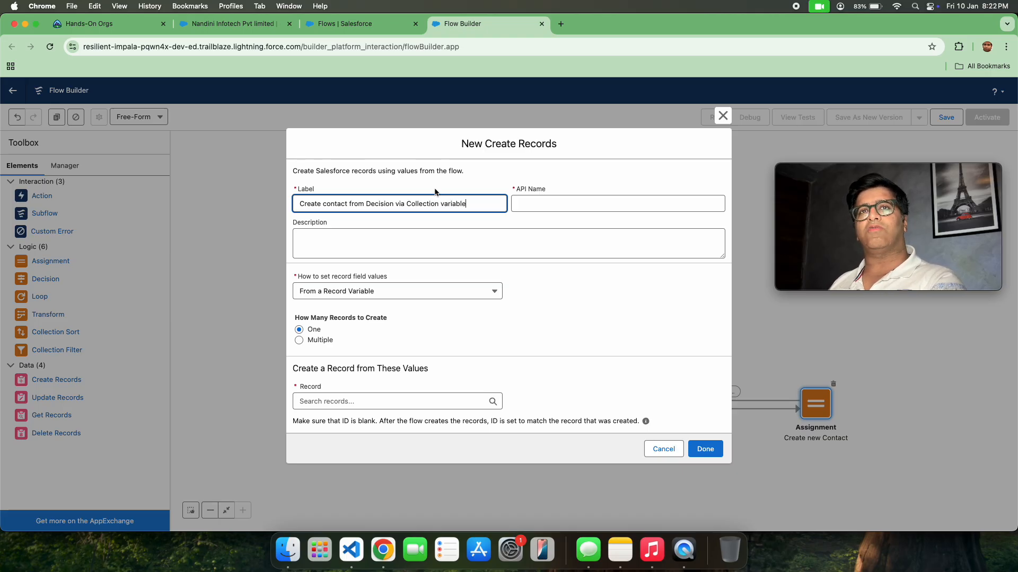
click(513, 170)
- Set Create Records to create multiple records from a record variable, using contactListForCreation as the record collection
click(434, 293)
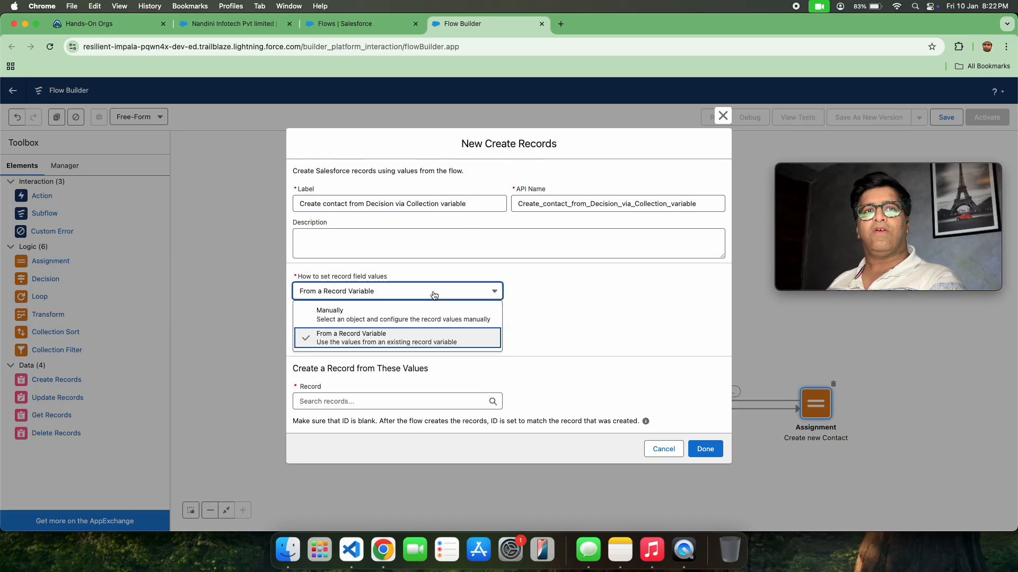
click(422, 334)
click(340, 403)
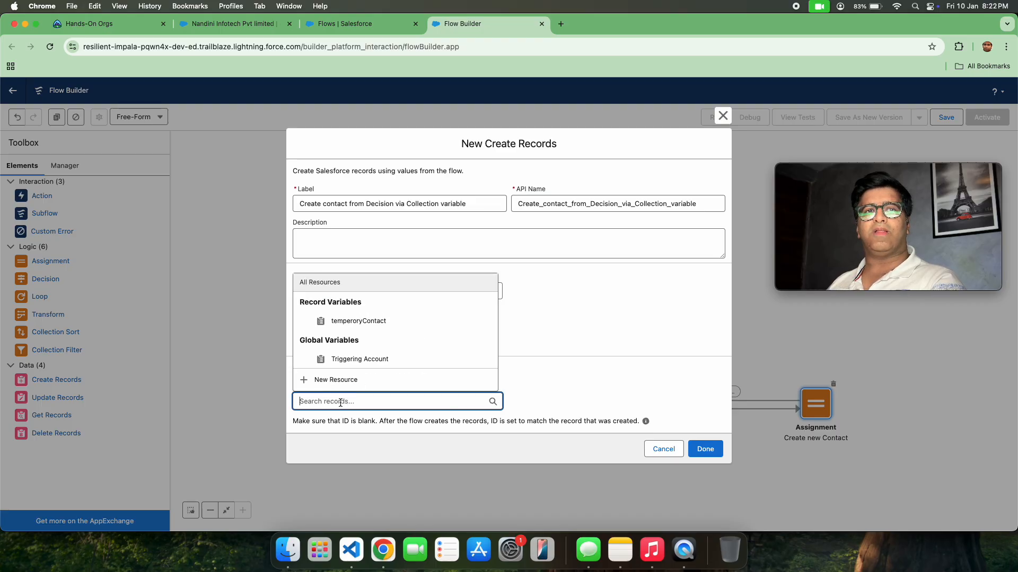
click(561, 295)
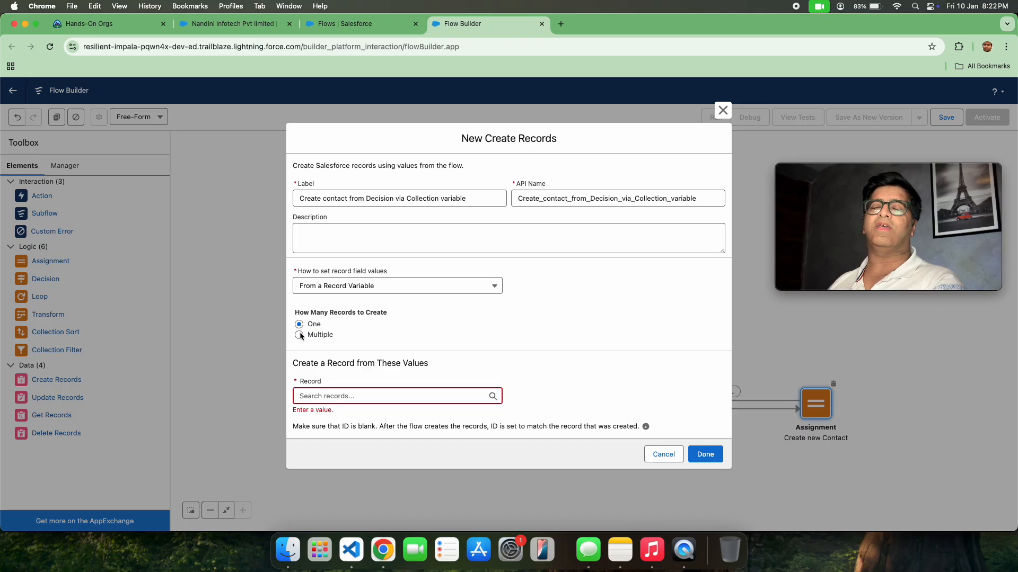
click(300, 335)
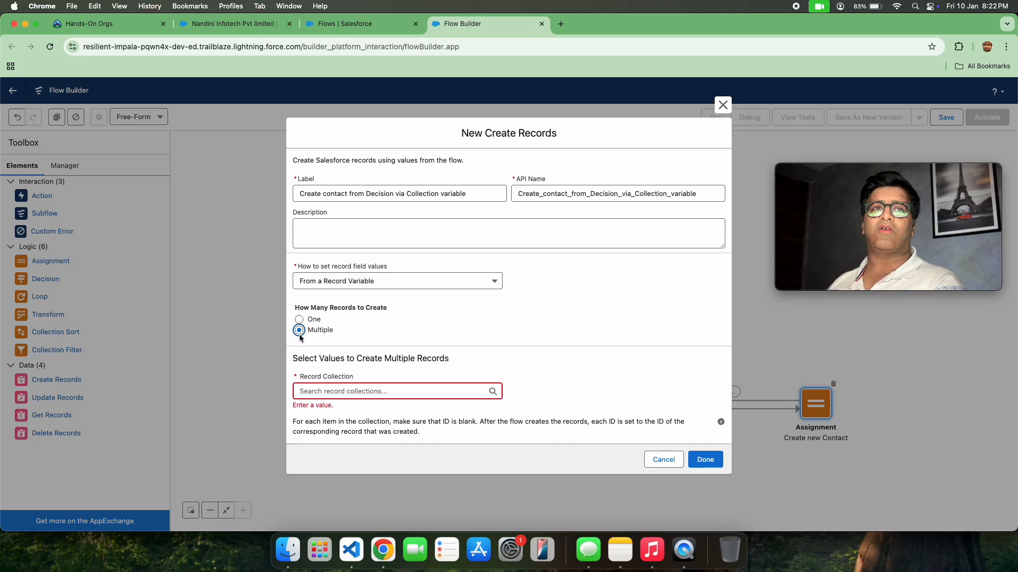
click(348, 390)
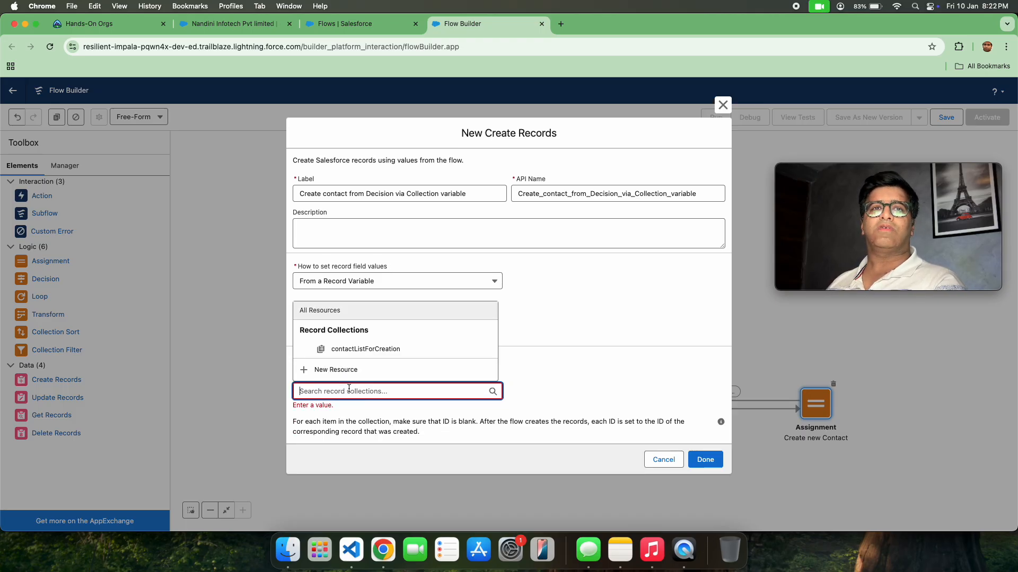
click(359, 350)
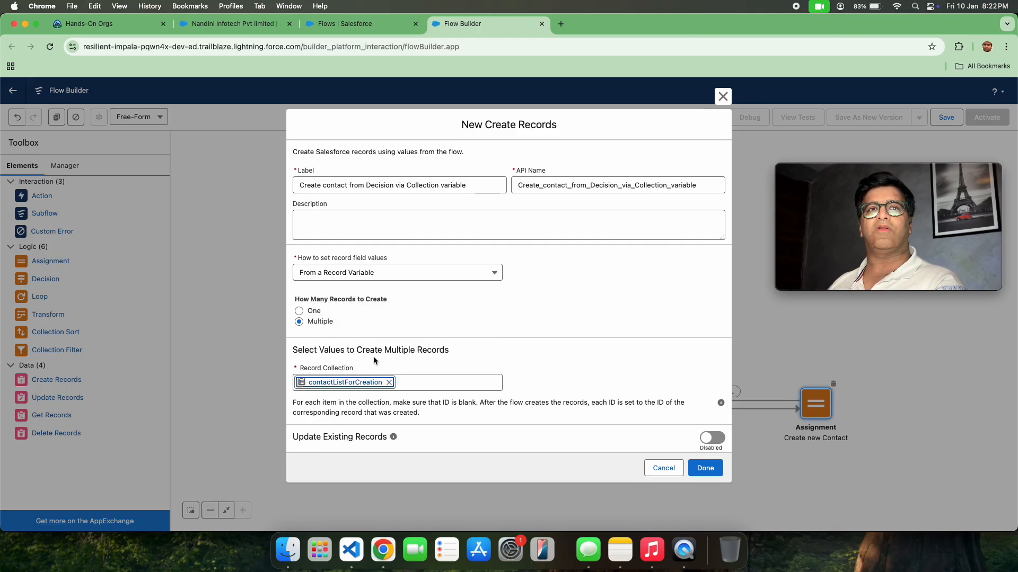
- Finish the Create Records element and connect the Decision to it through the Default Outcome
click(360, 273)
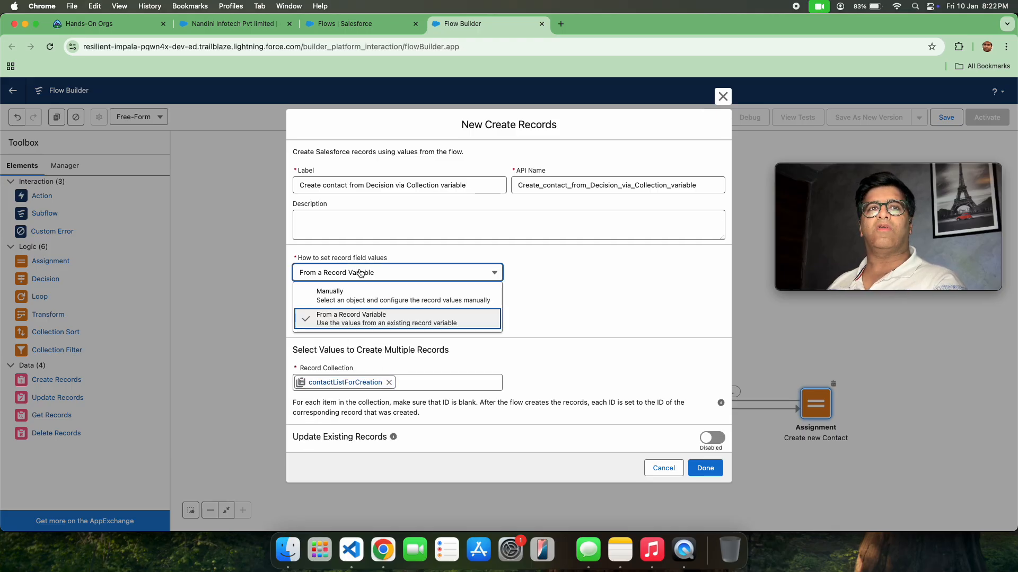
click(590, 263)
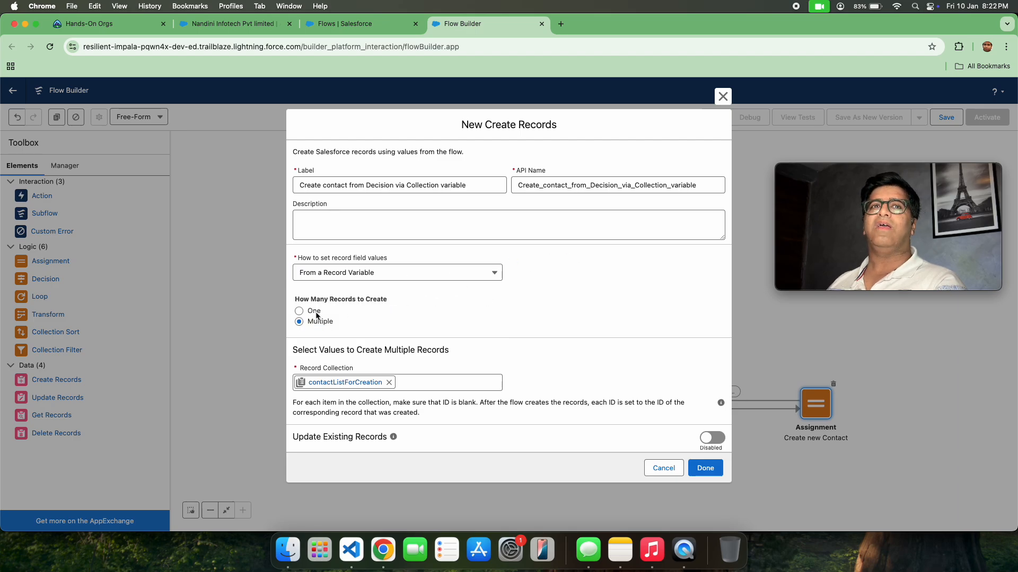
click(707, 468)
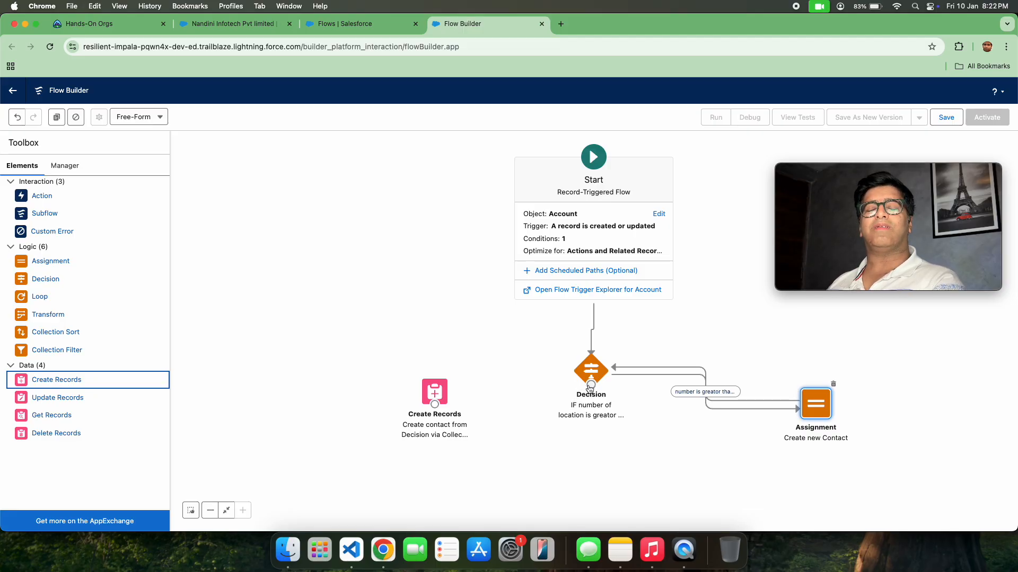
click(589, 389)
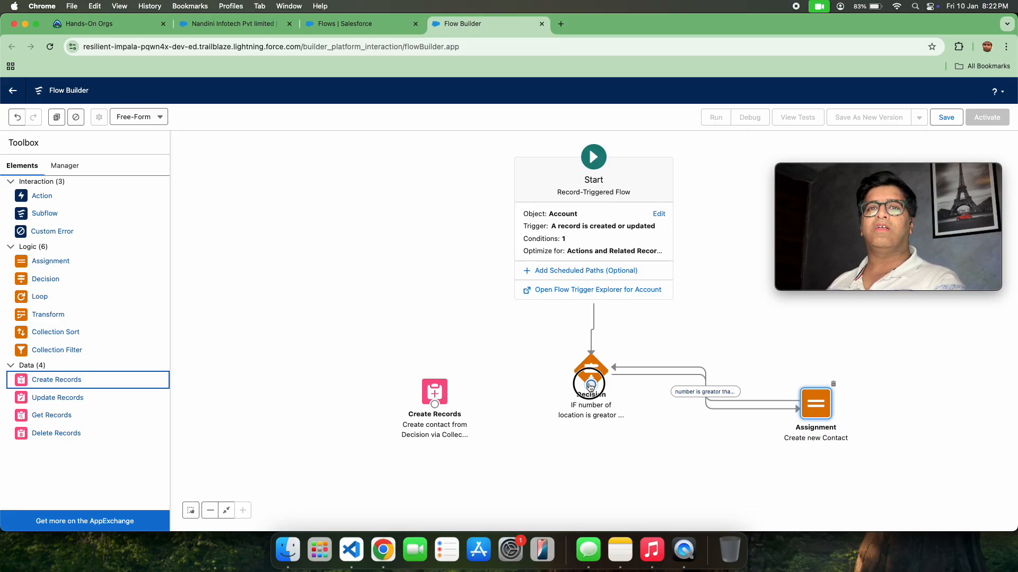
drag(590, 387, 437, 404)
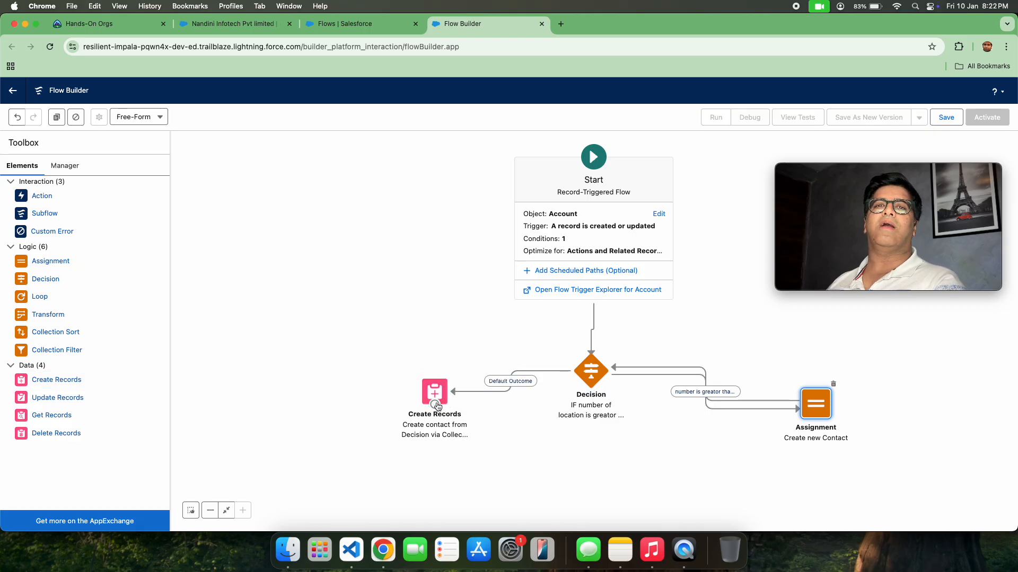
- Review the Decision's outcomes, clear the default outcome's label, re-enter it as "Default Outcome" and finish the Decision
double_click(575, 374)
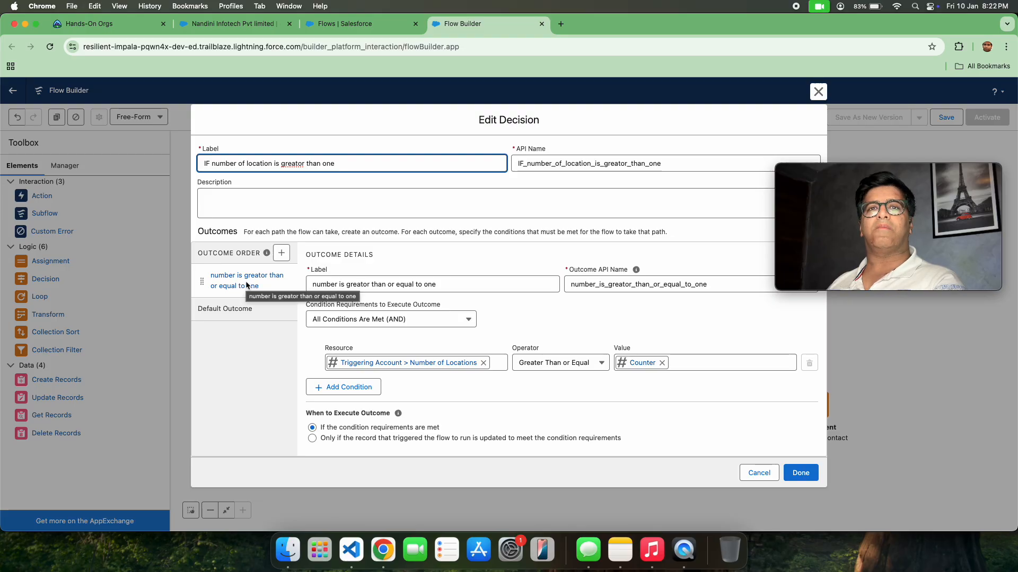
click(243, 318)
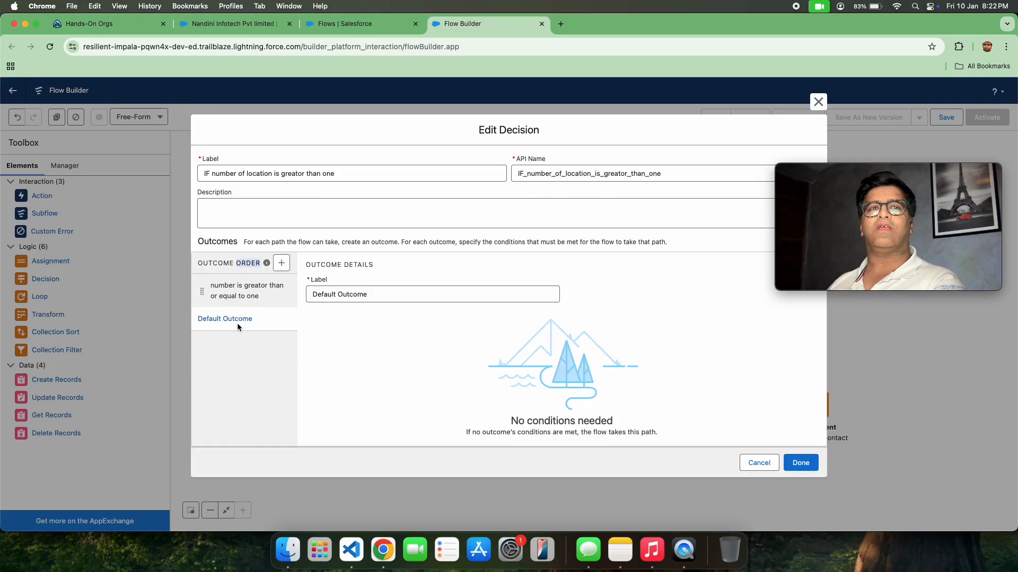
triple_click(353, 293)
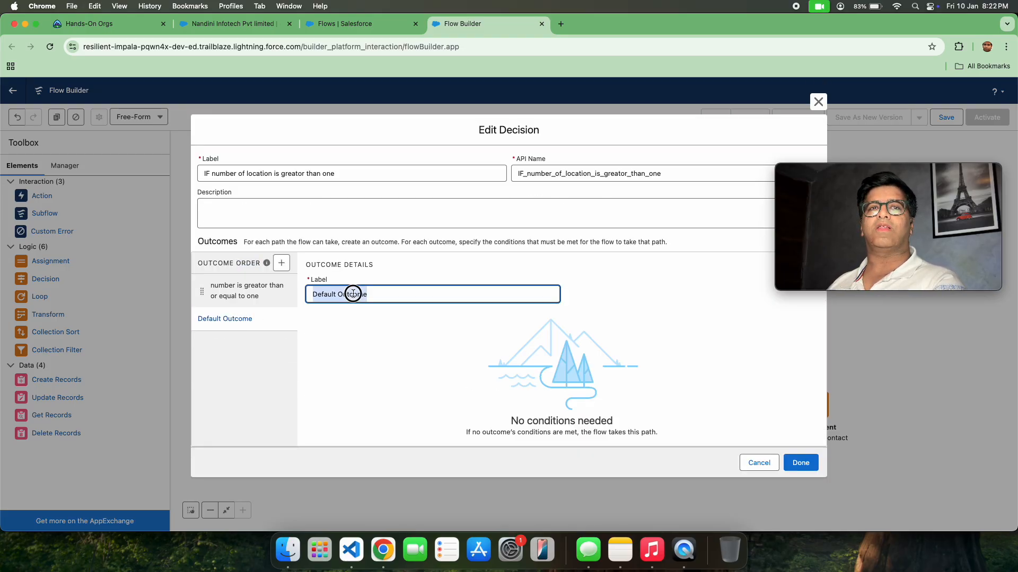
key(BackSpace)
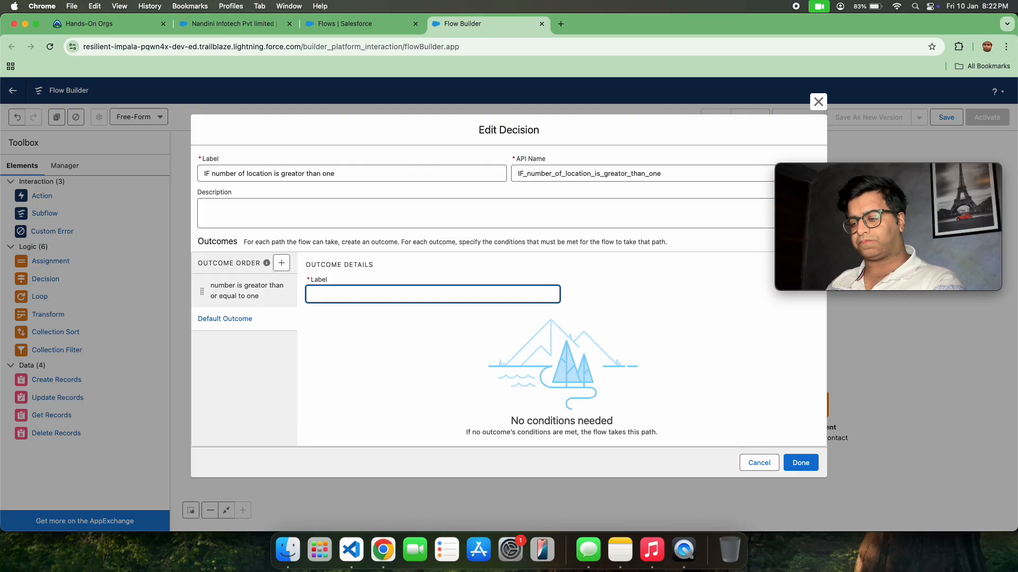
click(410, 349)
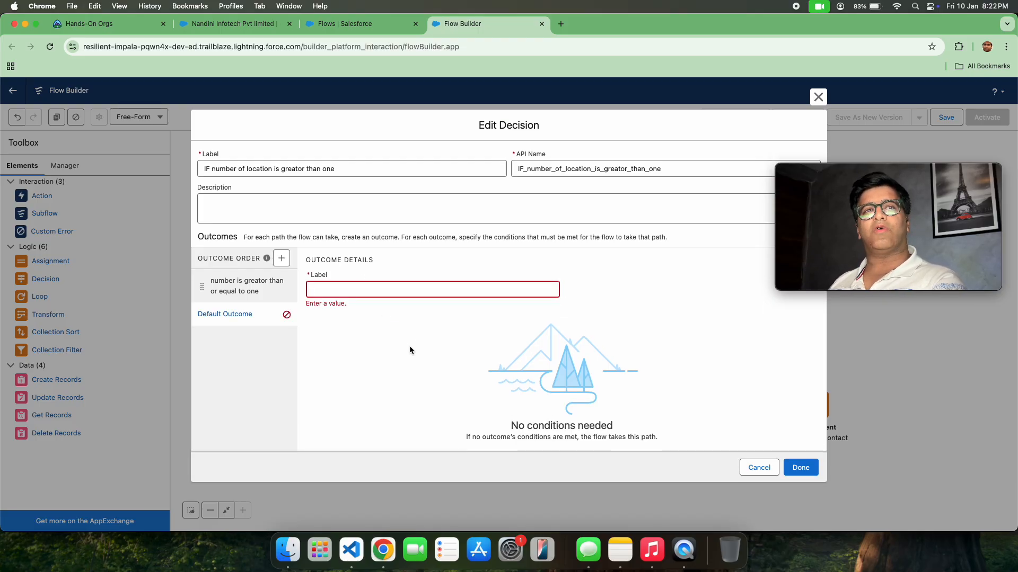
triple_click(233, 312)
key(super+c)
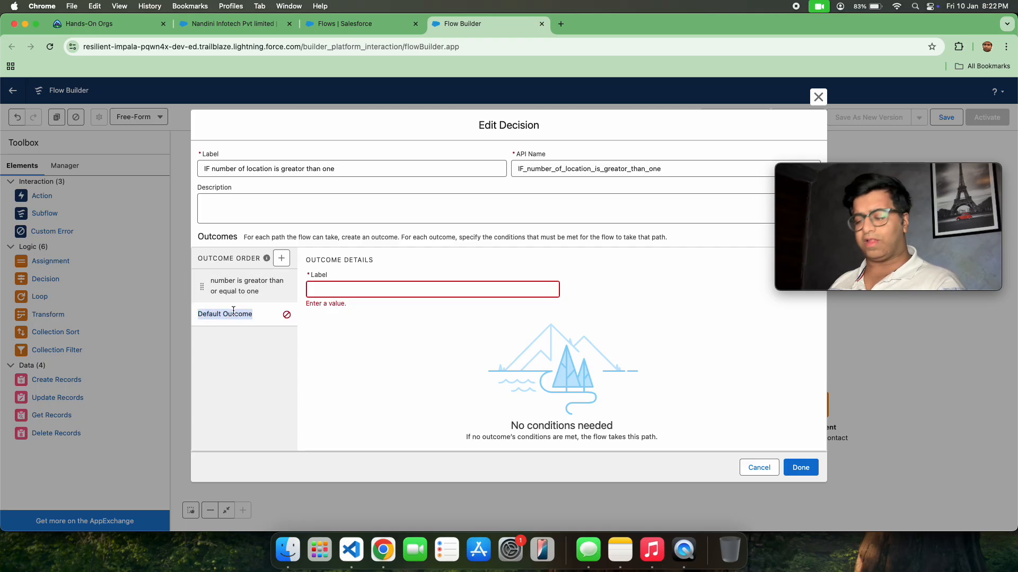
click(319, 290)
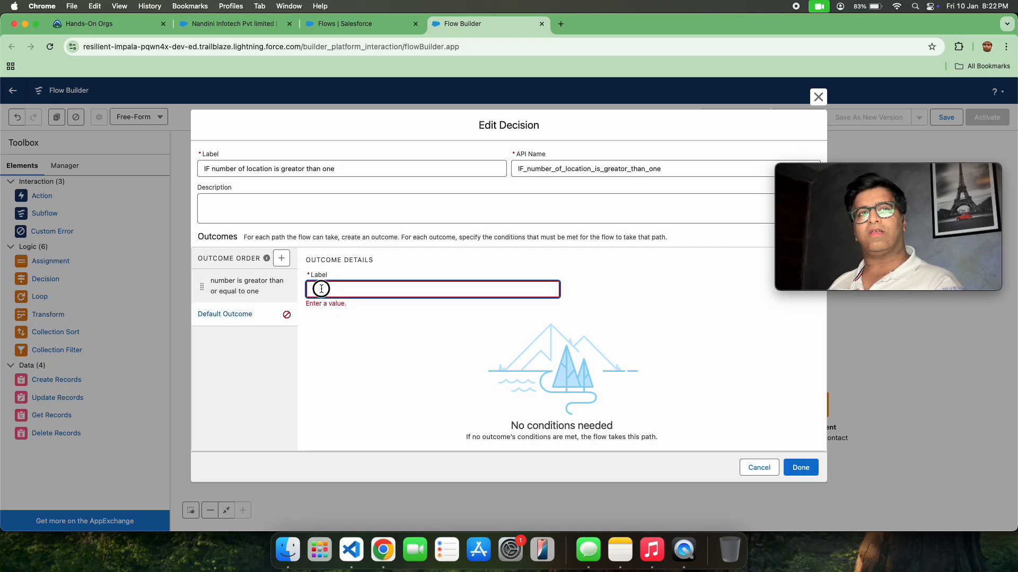
key(super+v)
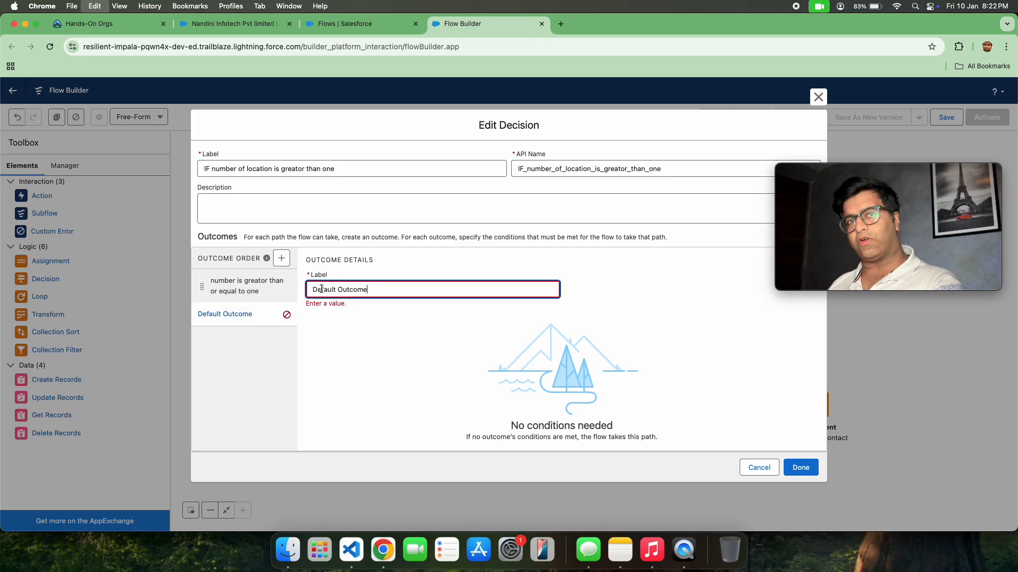
click(800, 467)
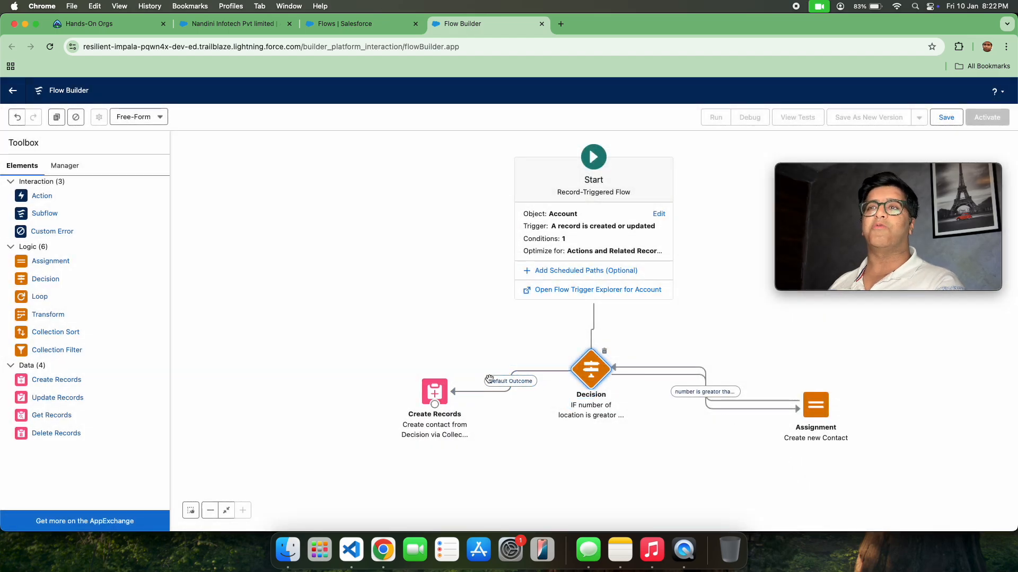
- Save the flow with the label "Multiple Contact creation from Account" and the API name Multiple_Contact_creation_from_Account
click(946, 117)
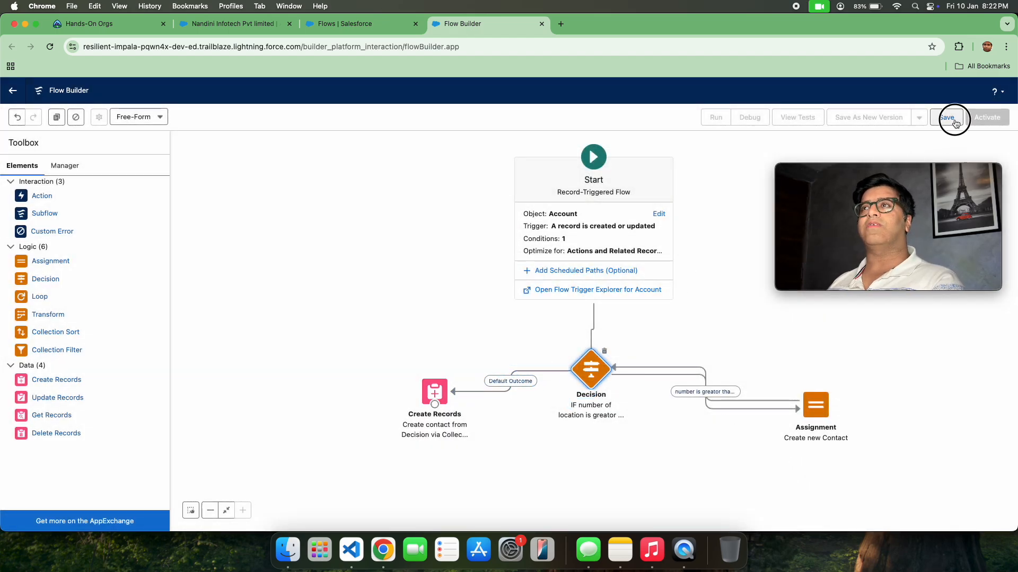
click(420, 264)
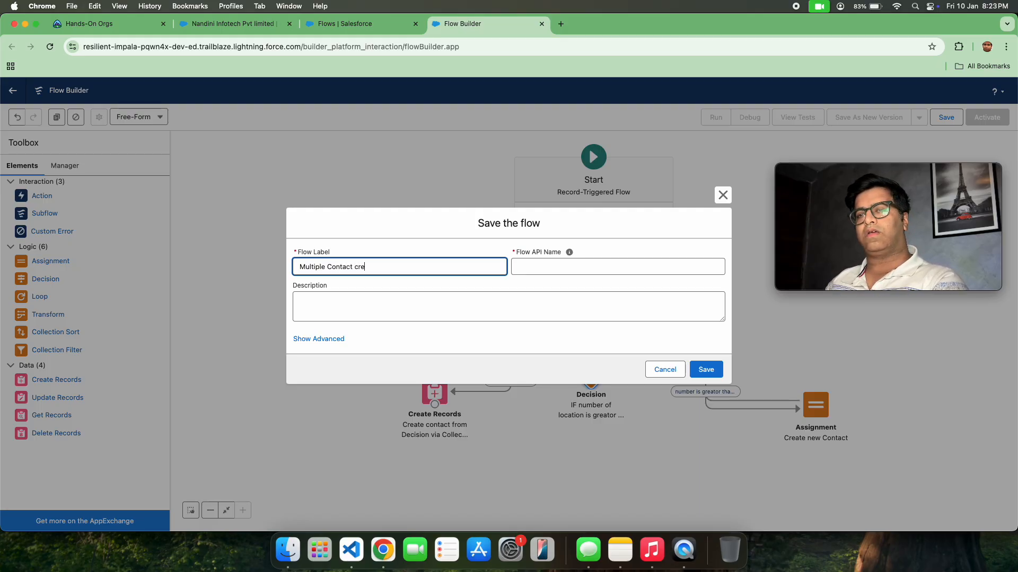
text(on from Account)
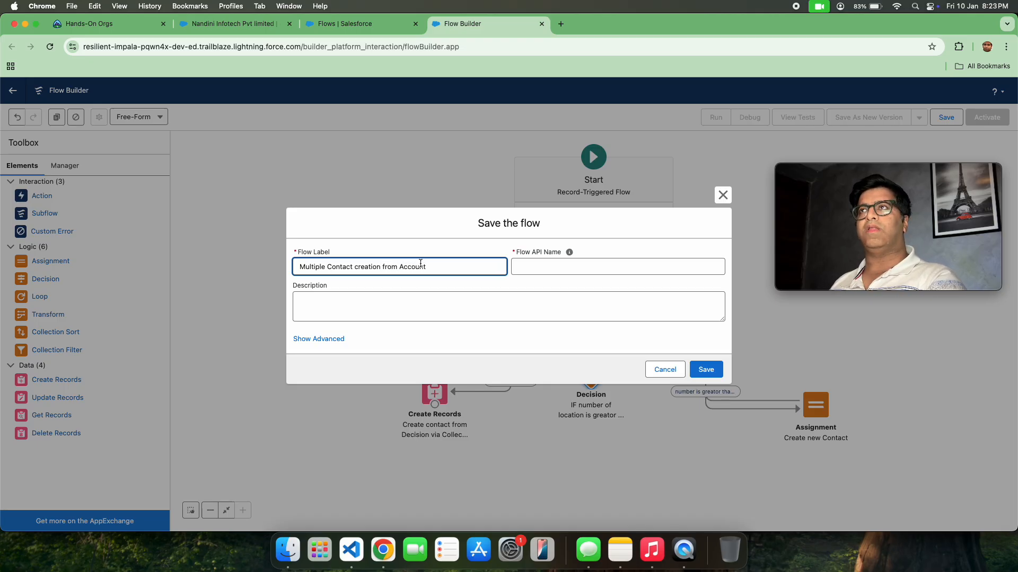
click(539, 277)
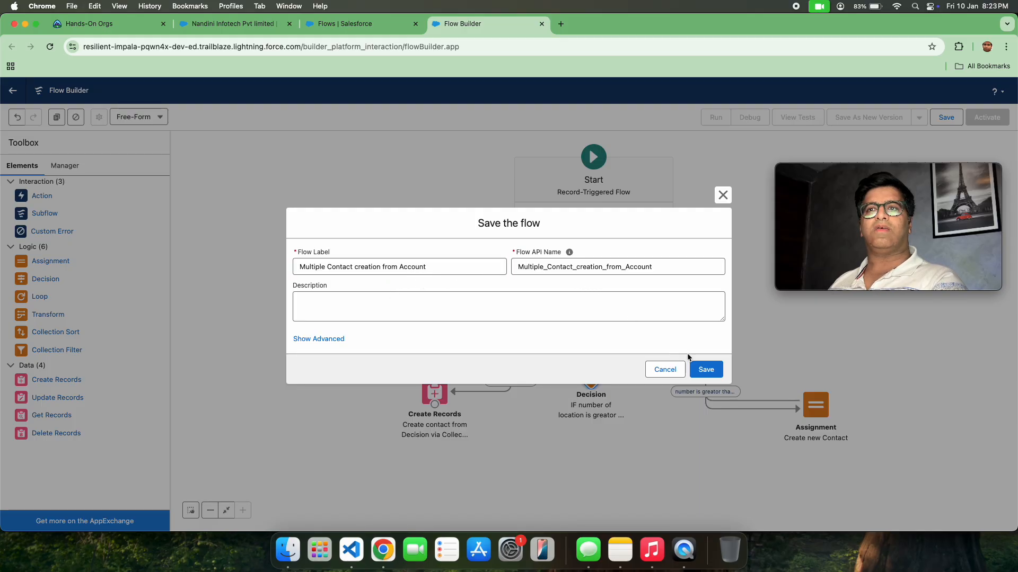
click(706, 368)
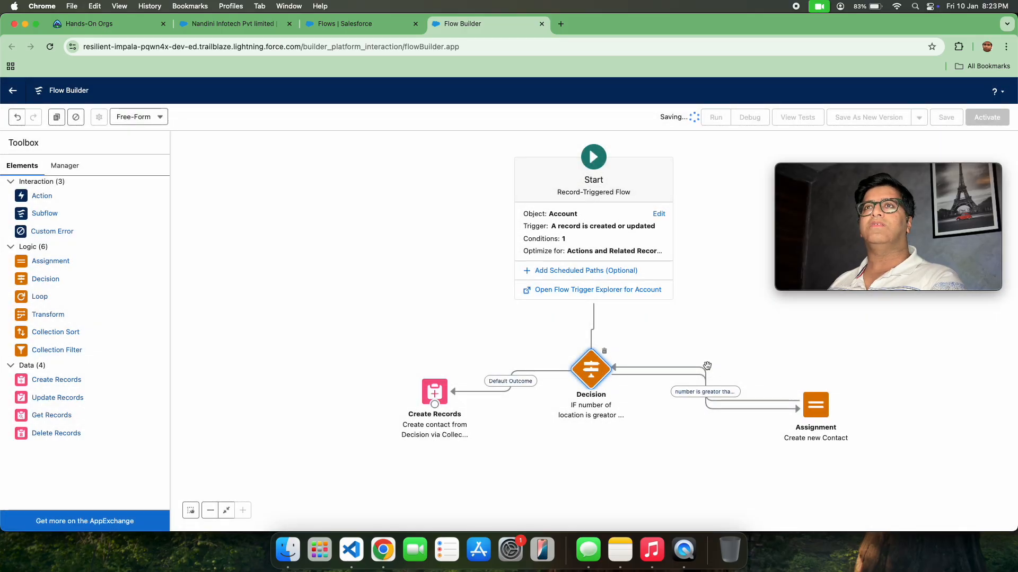
- Set Number of Locations to 9 on the Nandini Infotech Pvt limited account record and save it
click(236, 24)
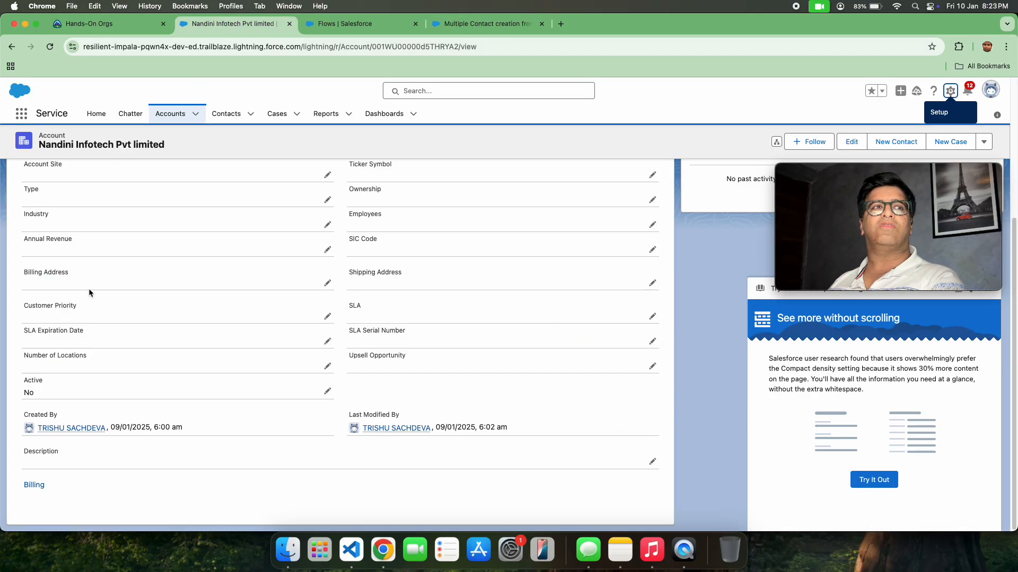
double_click(66, 371)
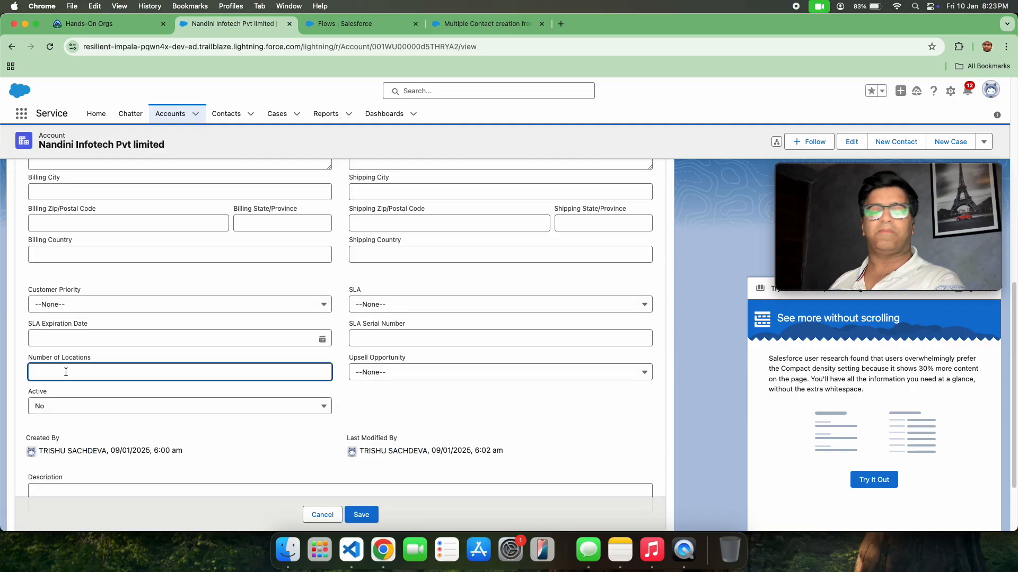
text(9)
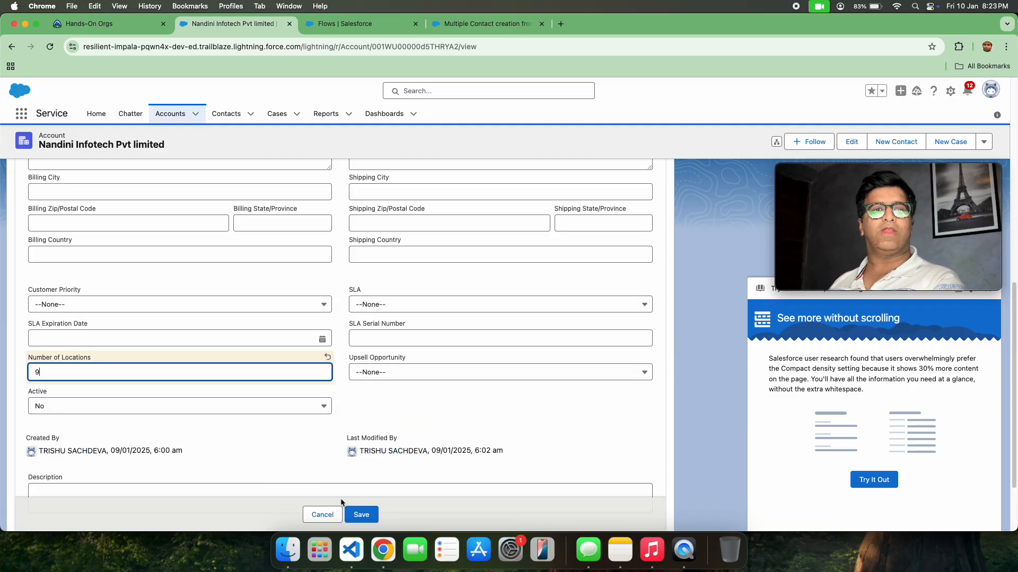
click(362, 514)
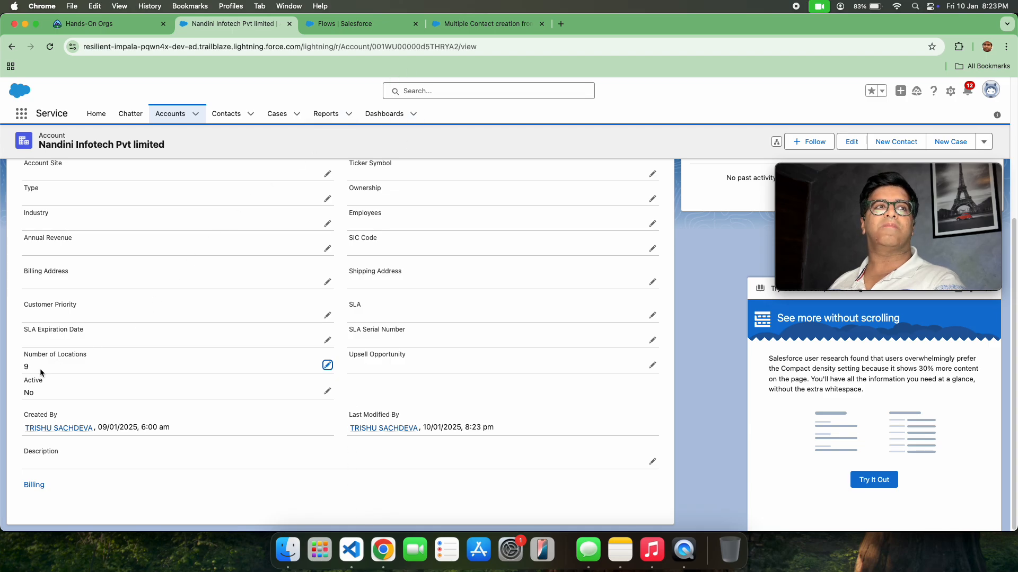
- Set up a debug run of the flow as if the record is updated, with Nandini Infotech Pvt limited as the triggering account
click(378, 20)
click(459, 23)
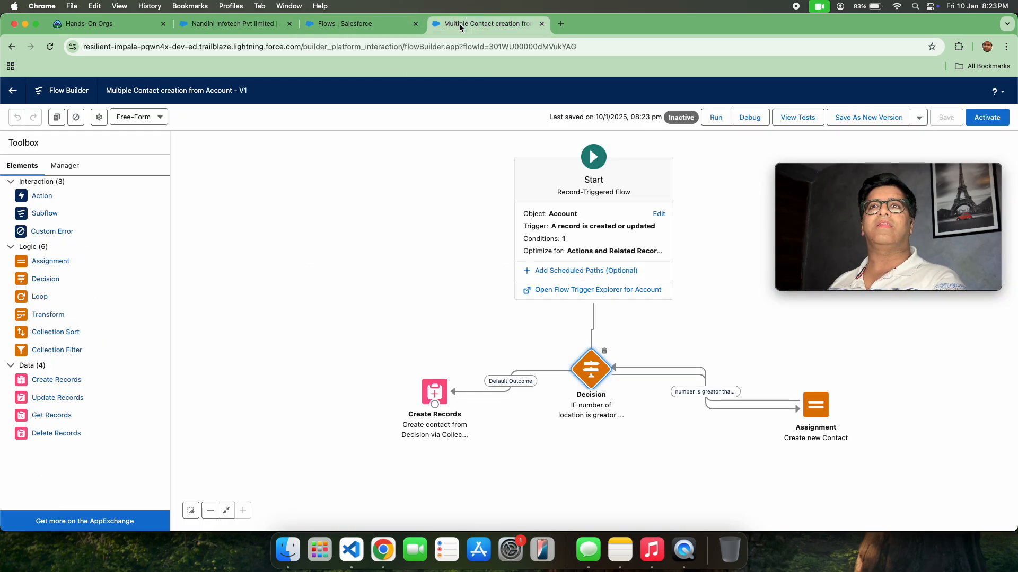
click(759, 119)
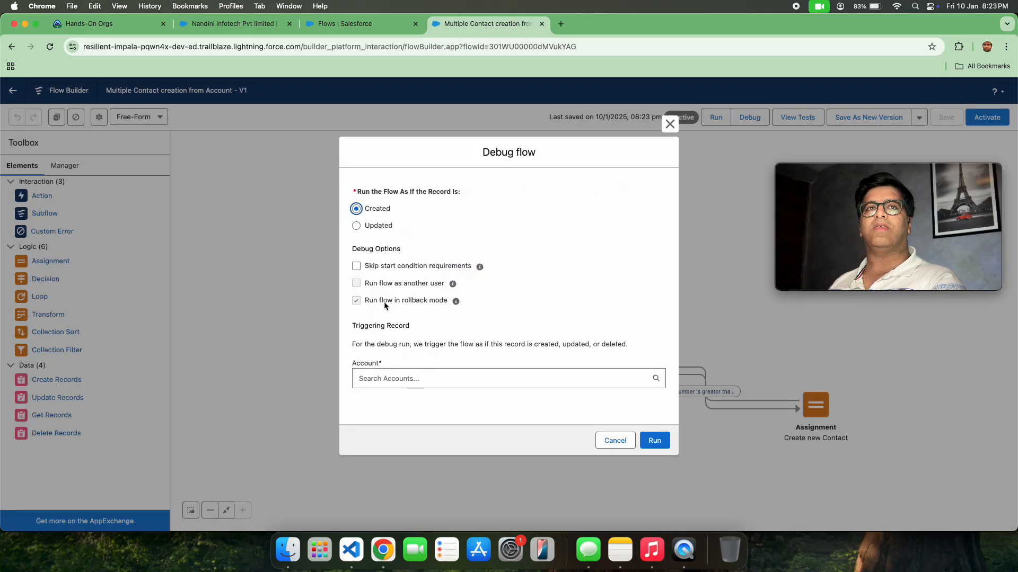
click(354, 227)
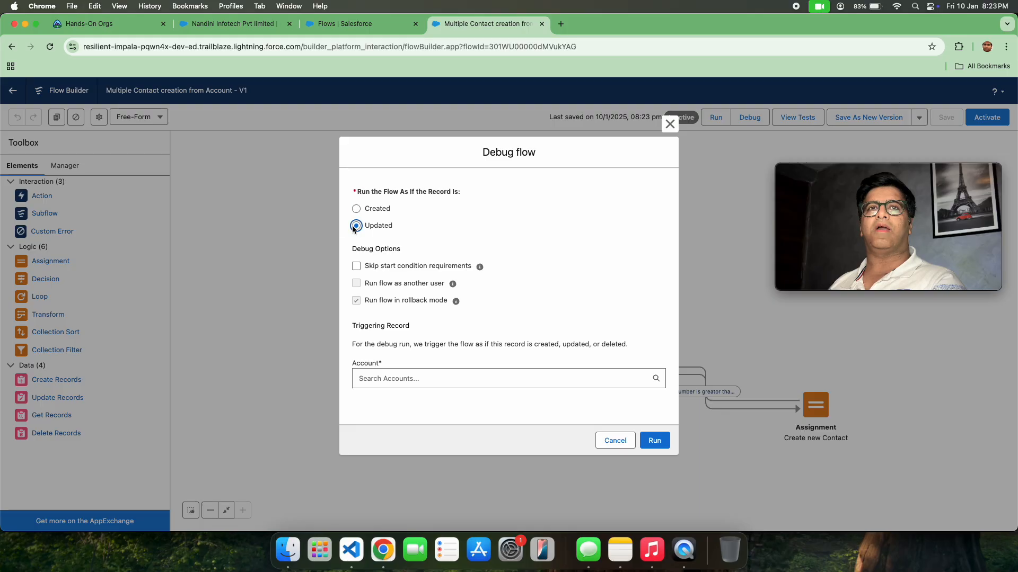
click(421, 377)
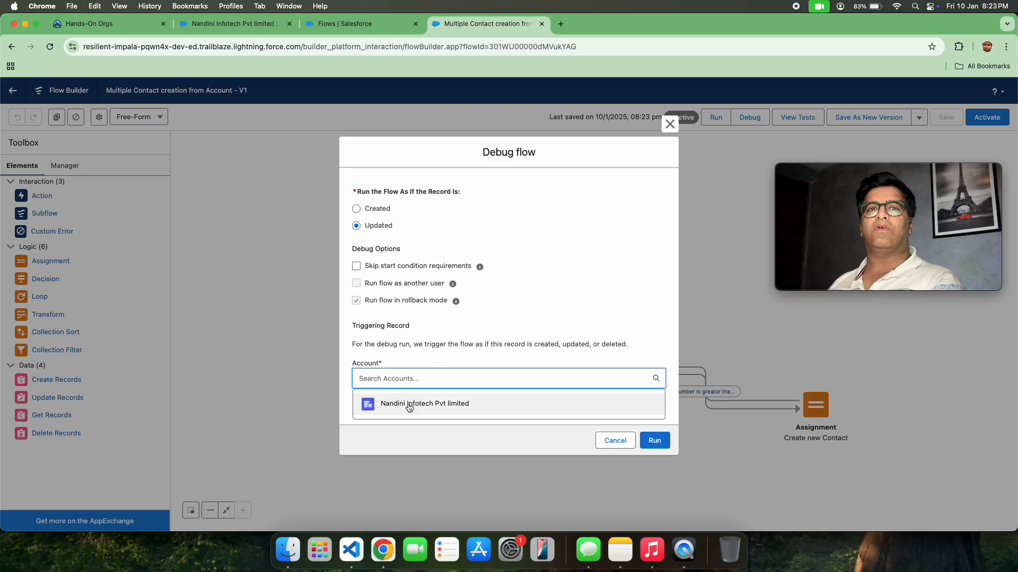
click(409, 405)
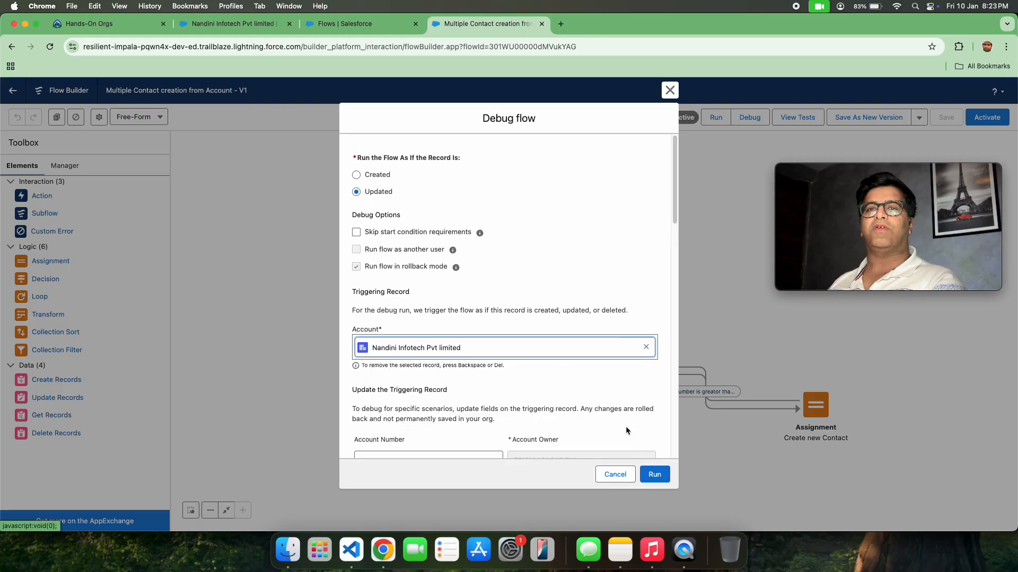
- Set the triggering account's Number of Locations to 4 for the debug and run it
scroll(578, 377, down, 10)
scroll(575, 375, up, 10)
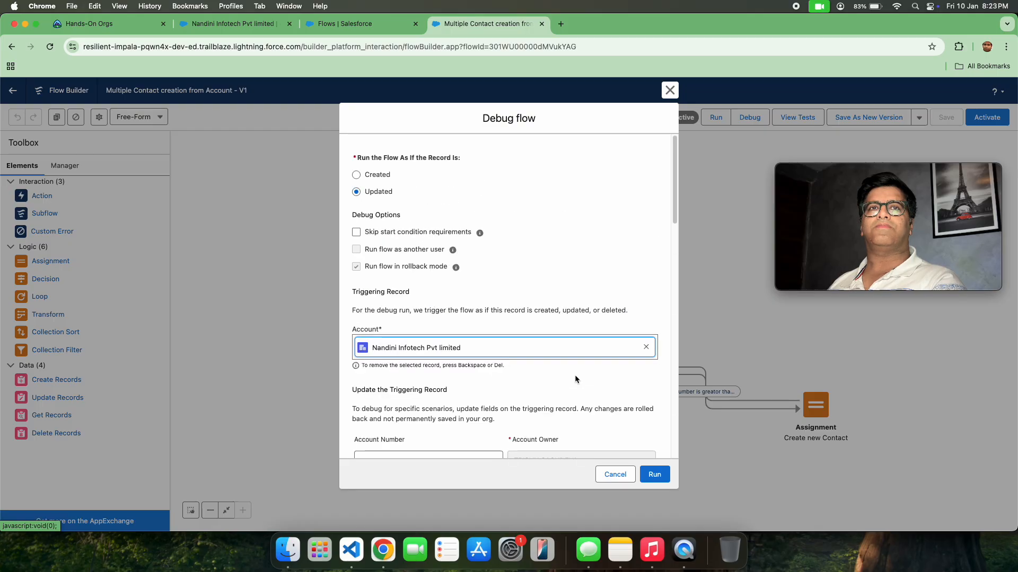
scroll(574, 374, down, 3)
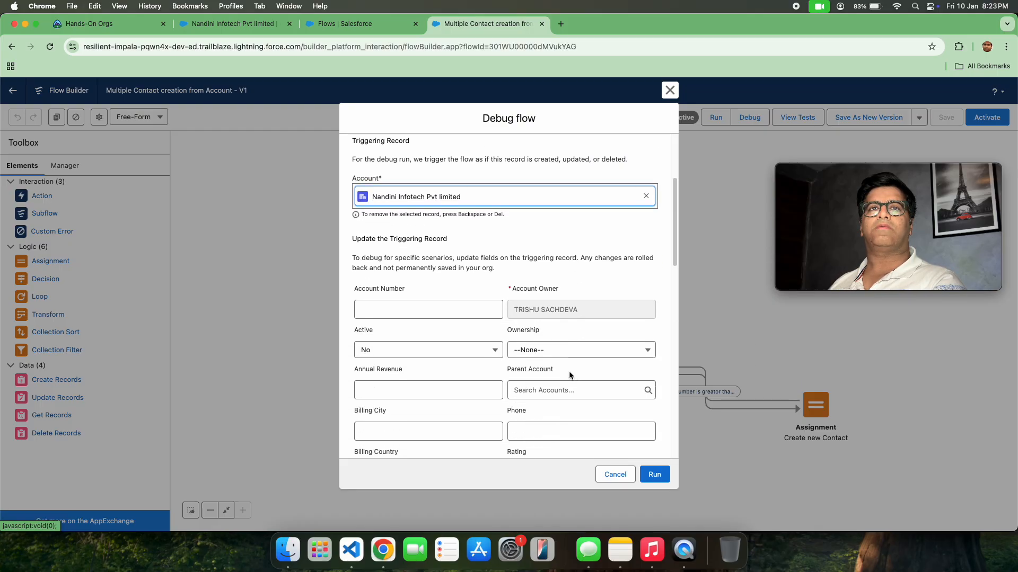
scroll(470, 339, down, 6)
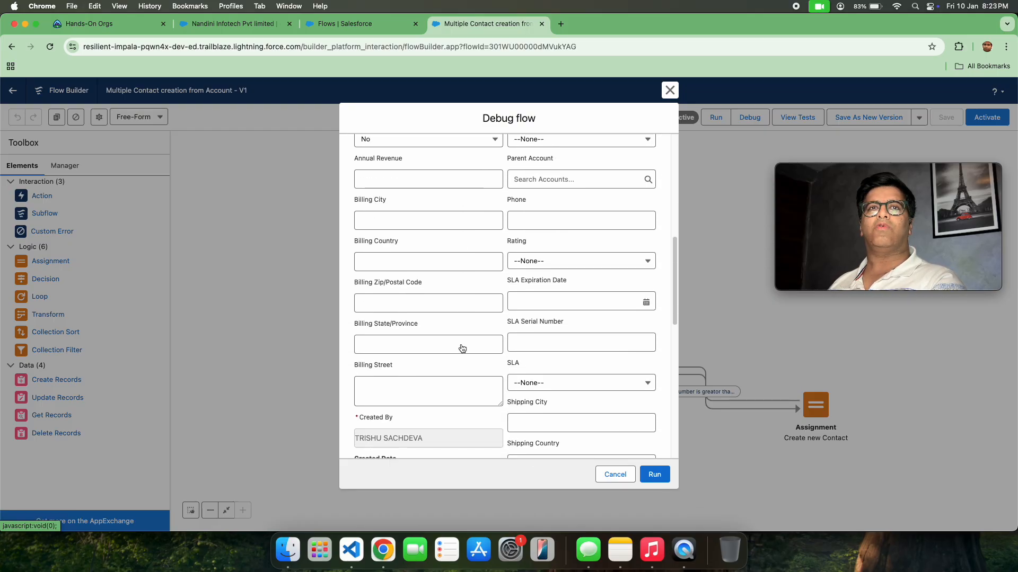
scroll(462, 348, down, 6)
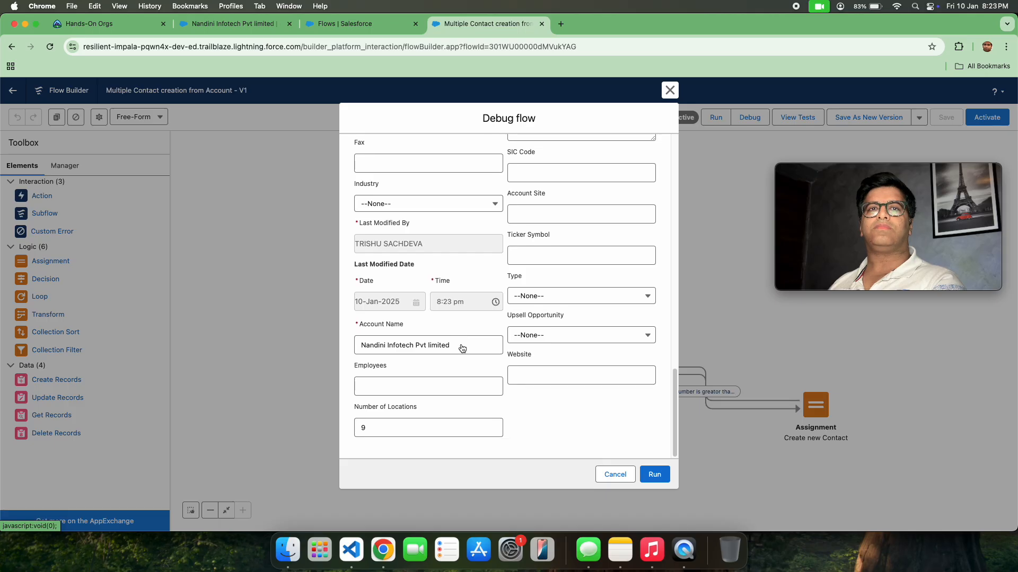
click(362, 434)
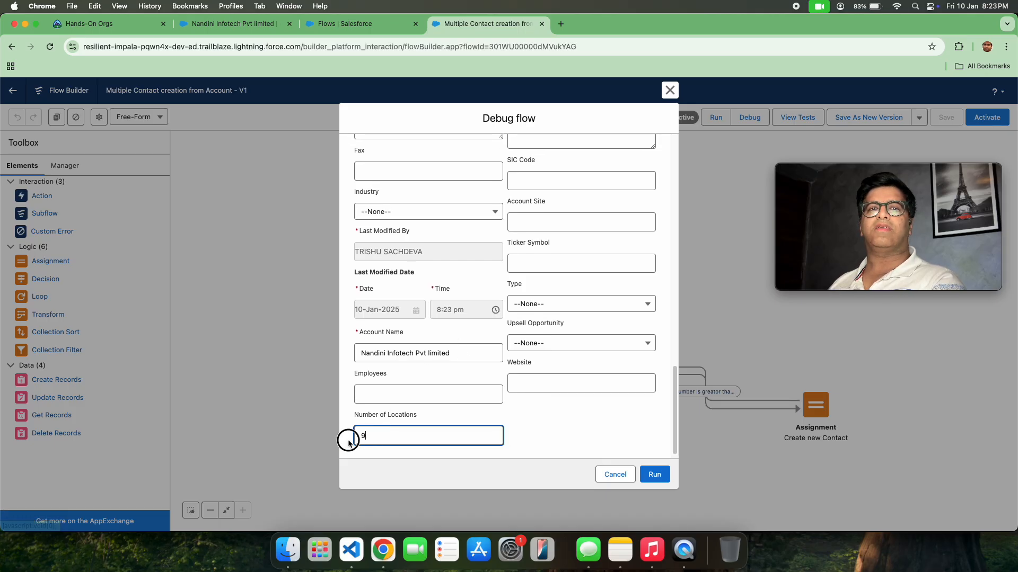
key(BackSpace)
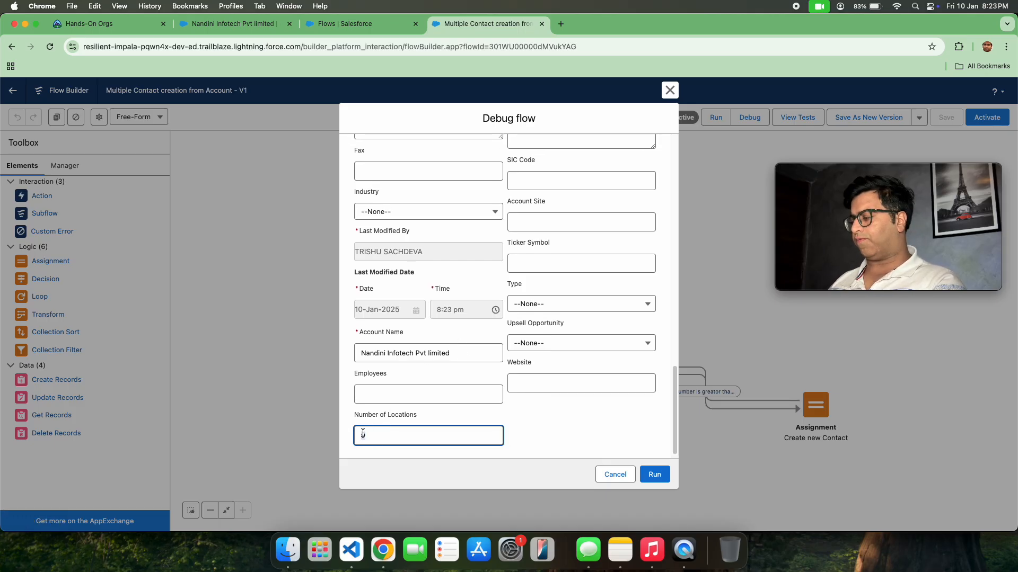
text(4)
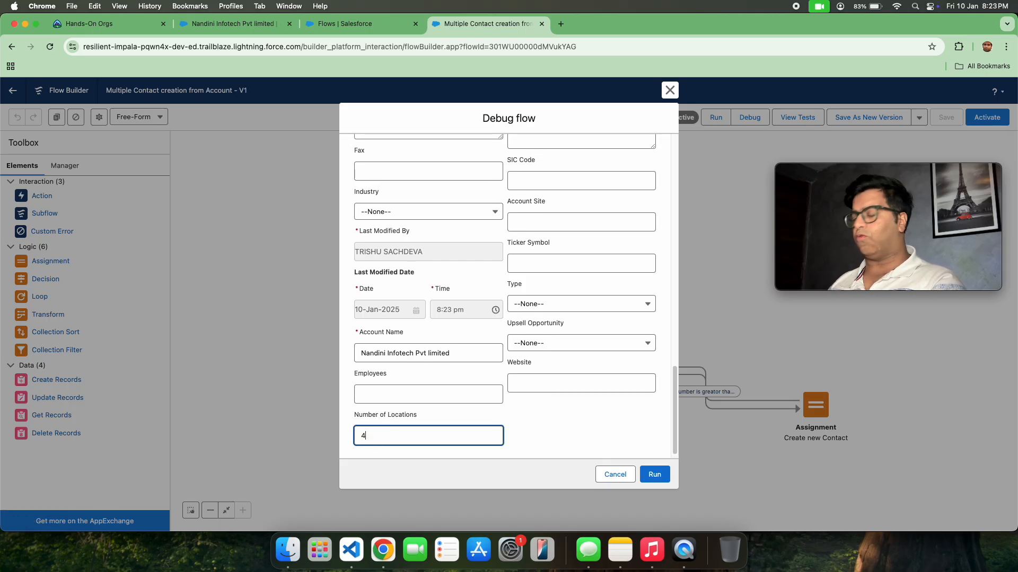
click(652, 478)
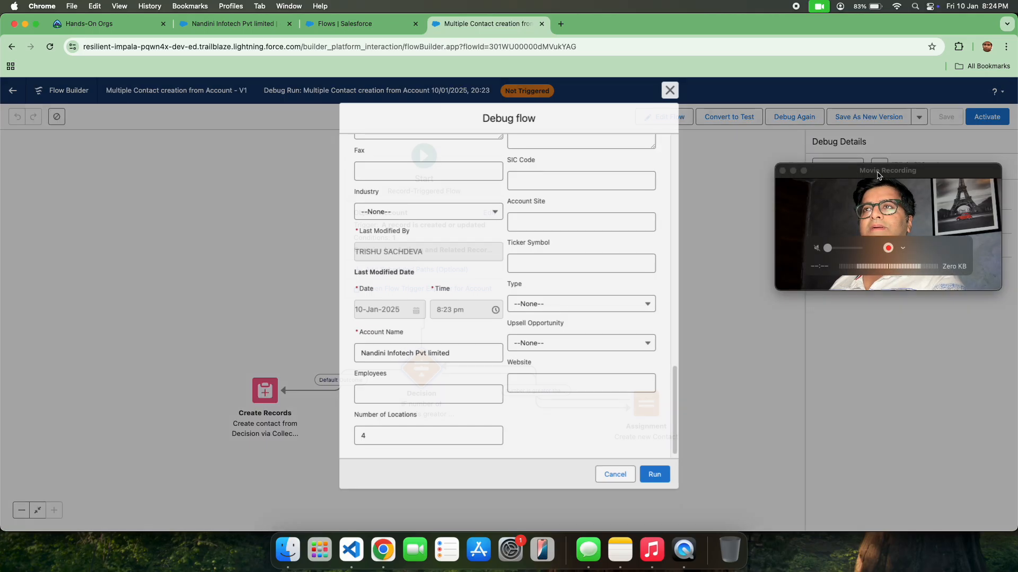
drag(873, 172, 209, 236)
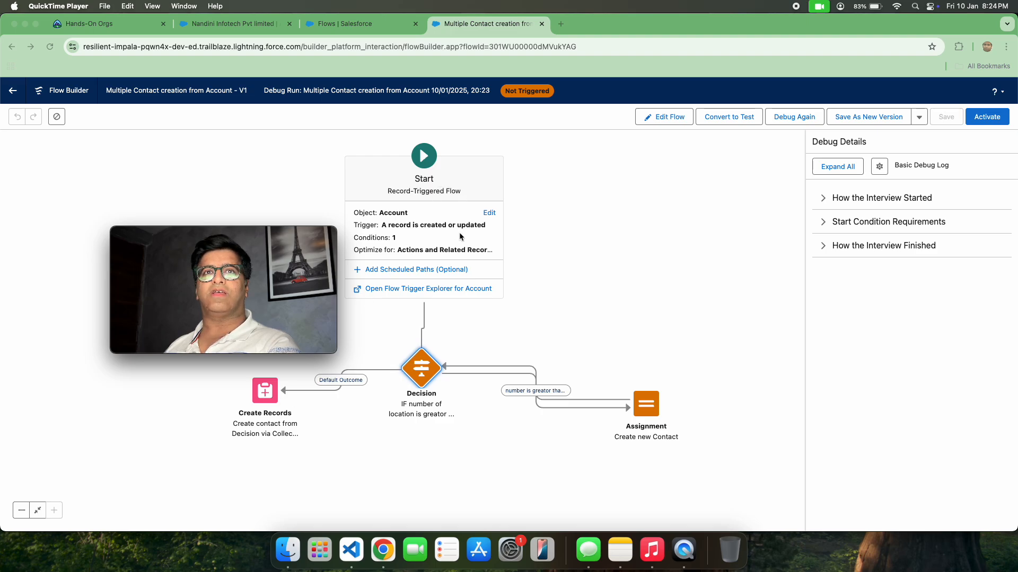
- Clear the triggering account's Number of Locations for a repeat debug of the flow and run it
click(809, 120)
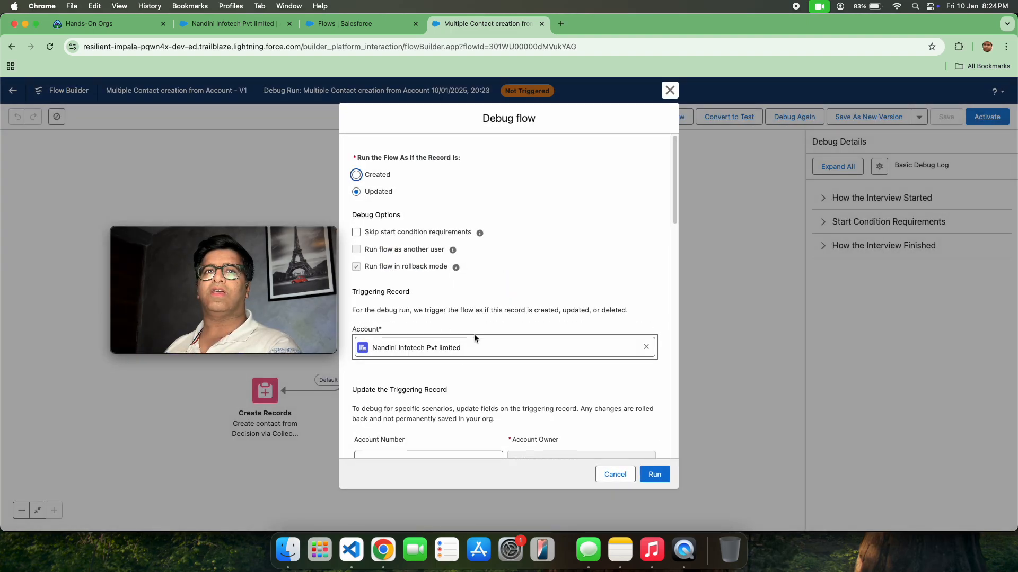
scroll(475, 338, down, 10)
scroll(475, 338, down, 5)
drag(372, 427, 299, 440)
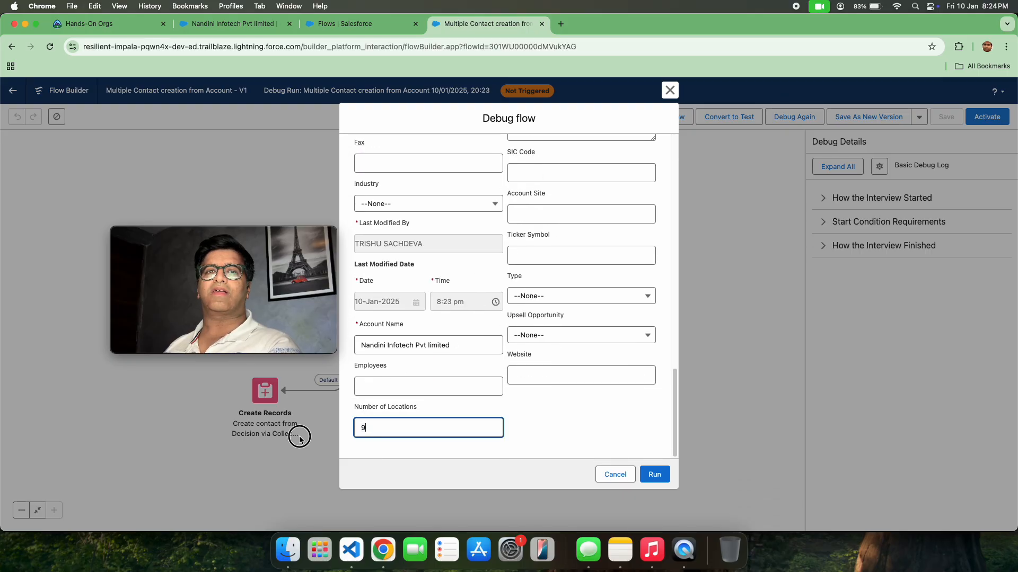
text(9)
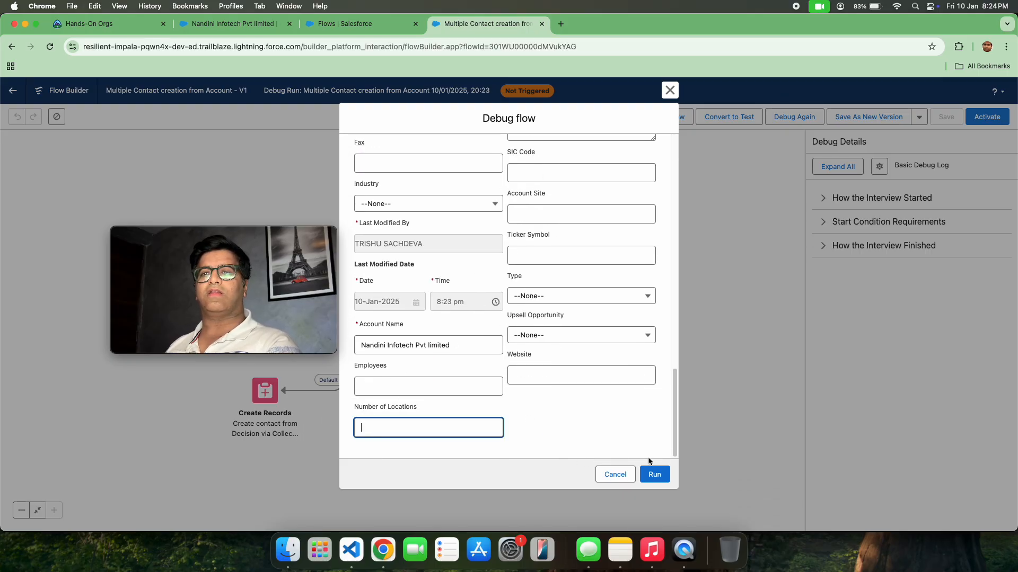
click(659, 471)
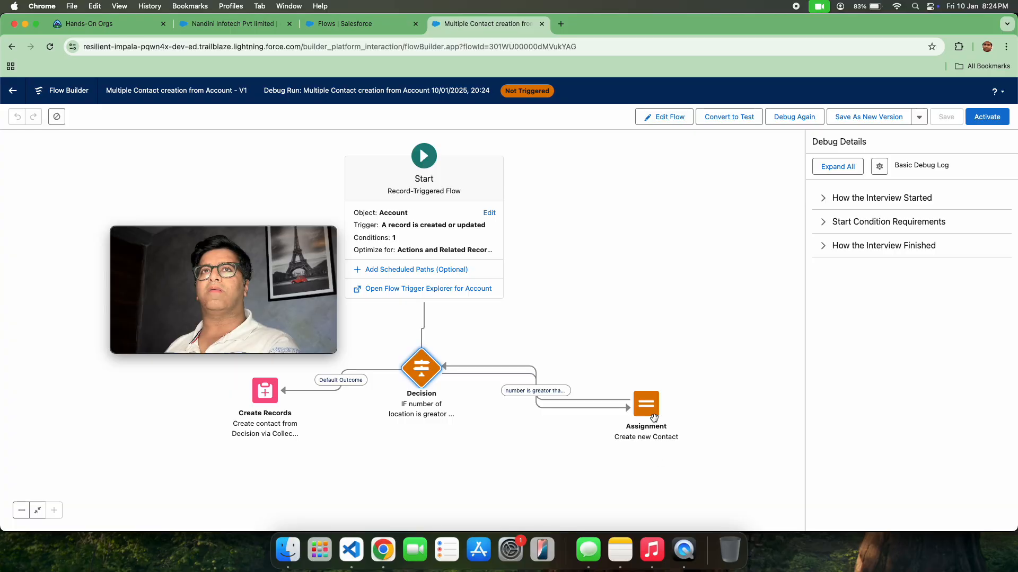
- Debug the flow again with the triggering account's Number of Locations set to 5
click(784, 115)
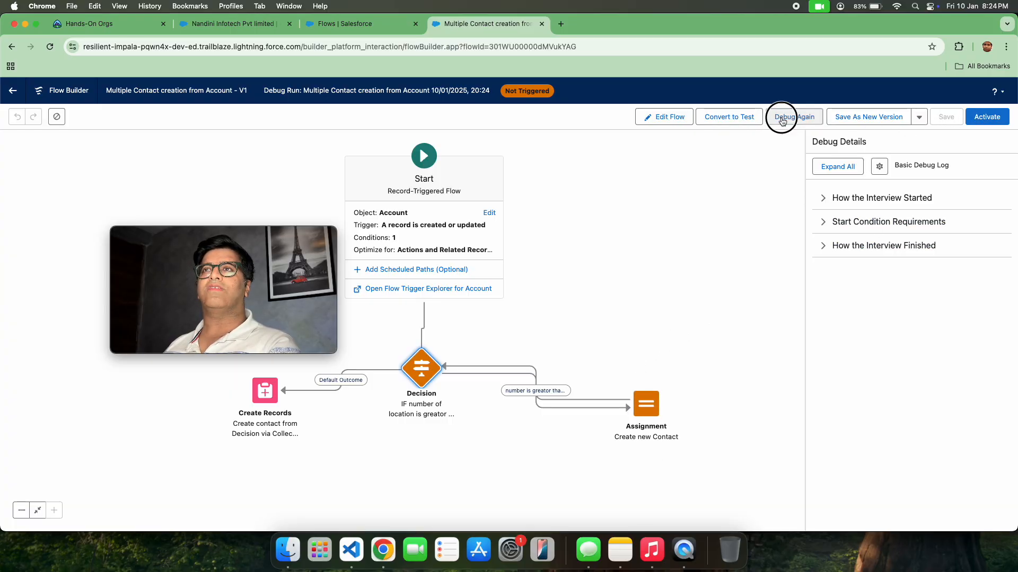
scroll(459, 406, down, 6)
scroll(459, 402, down, 6)
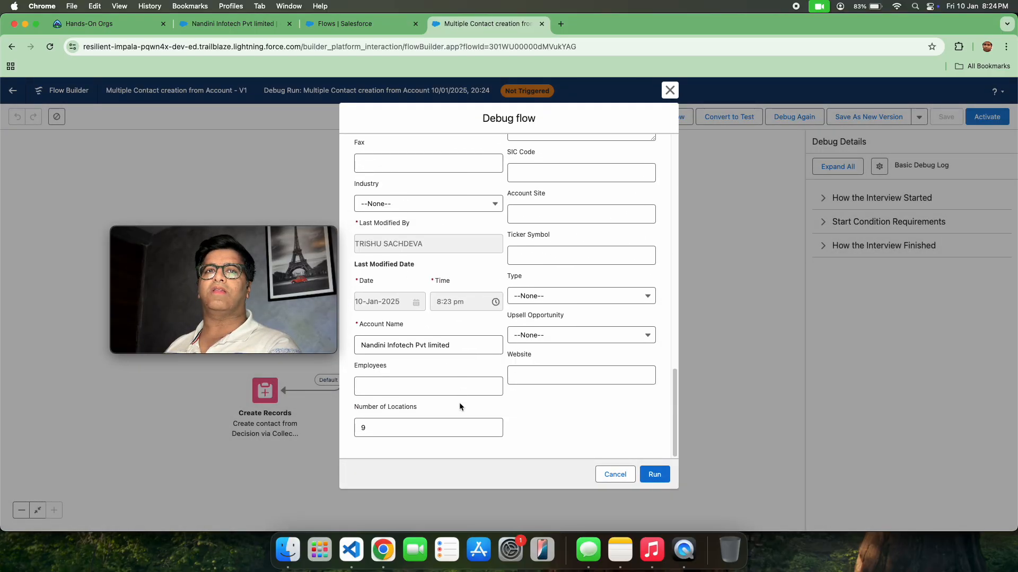
click(389, 427)
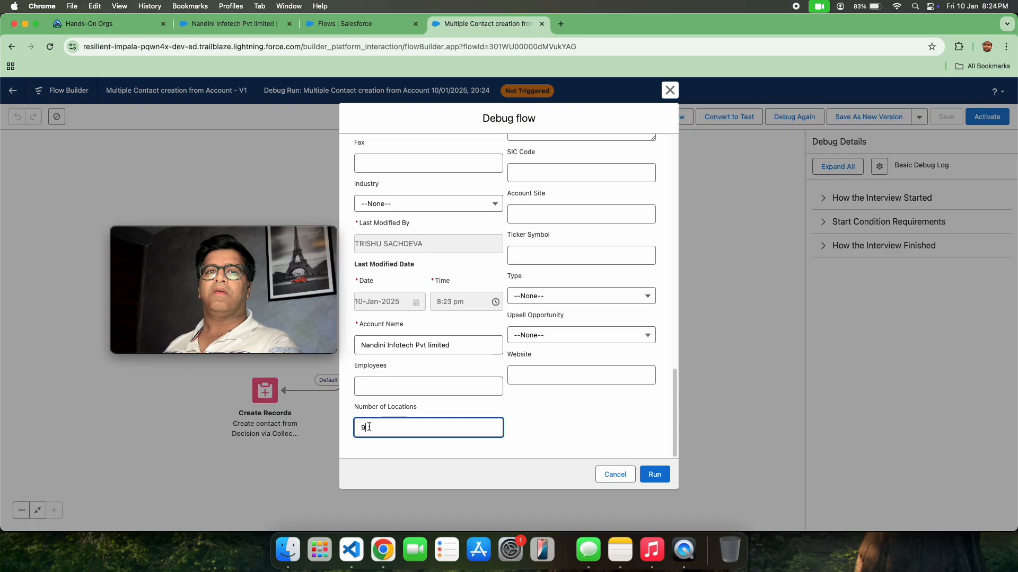
key(BackSpace)
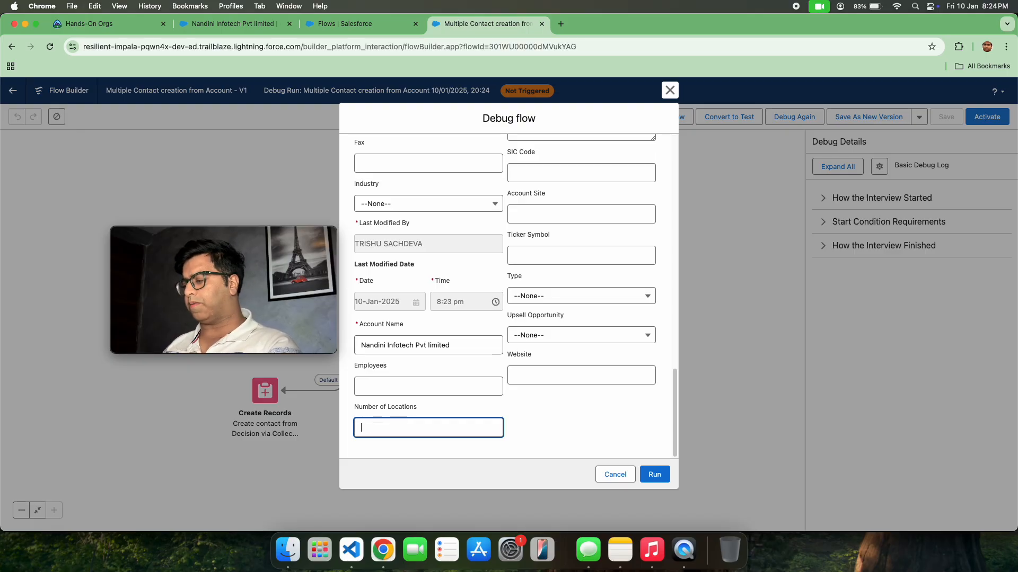
text(5)
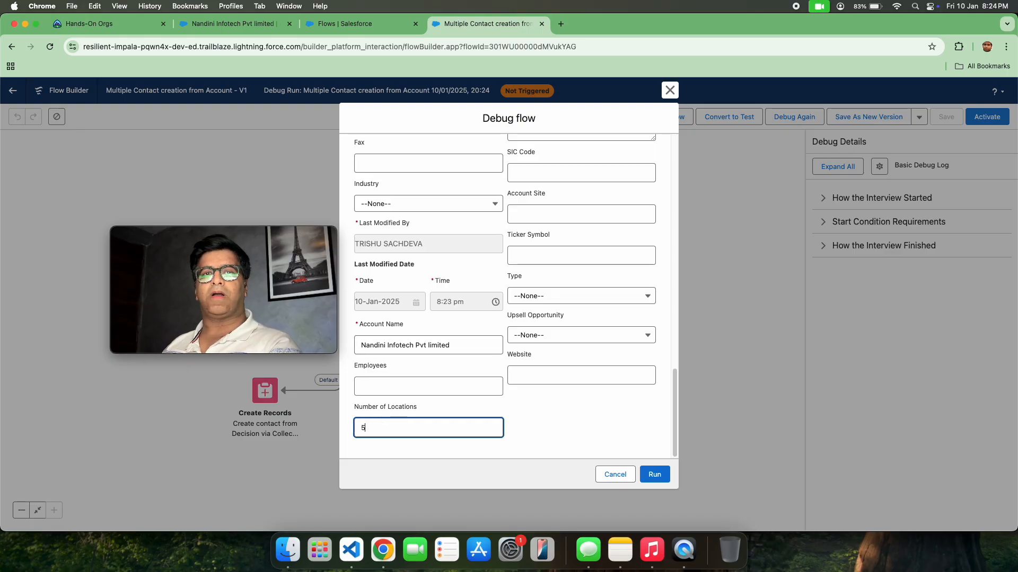
click(662, 476)
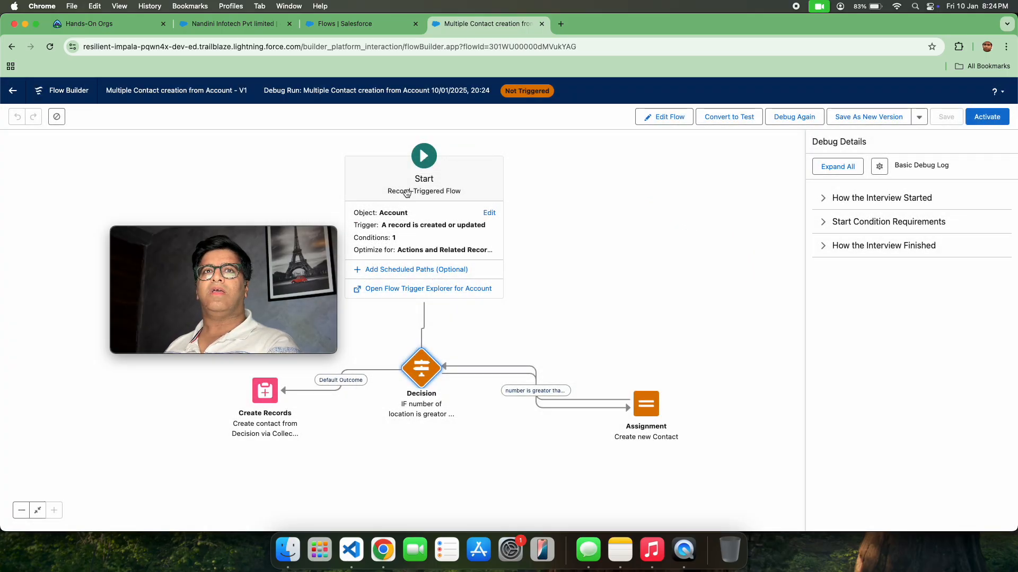
- Review the Start element's trigger and entry conditions, and compare them with the start condition requirements in the debug details
click(458, 231)
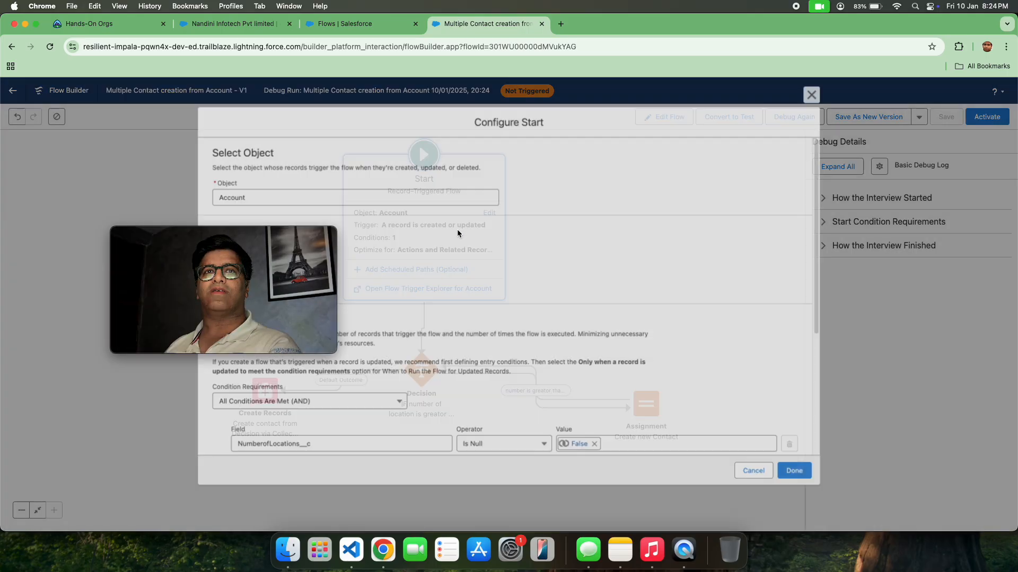
click(245, 234)
drag(246, 234, 101, 266)
scroll(339, 401, down, 3)
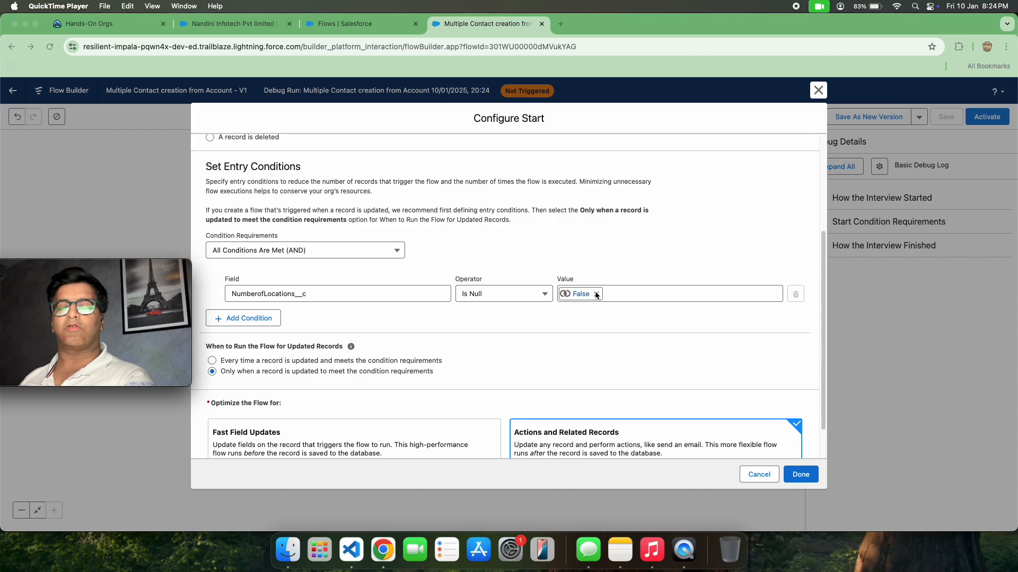
scroll(580, 304, down, 2)
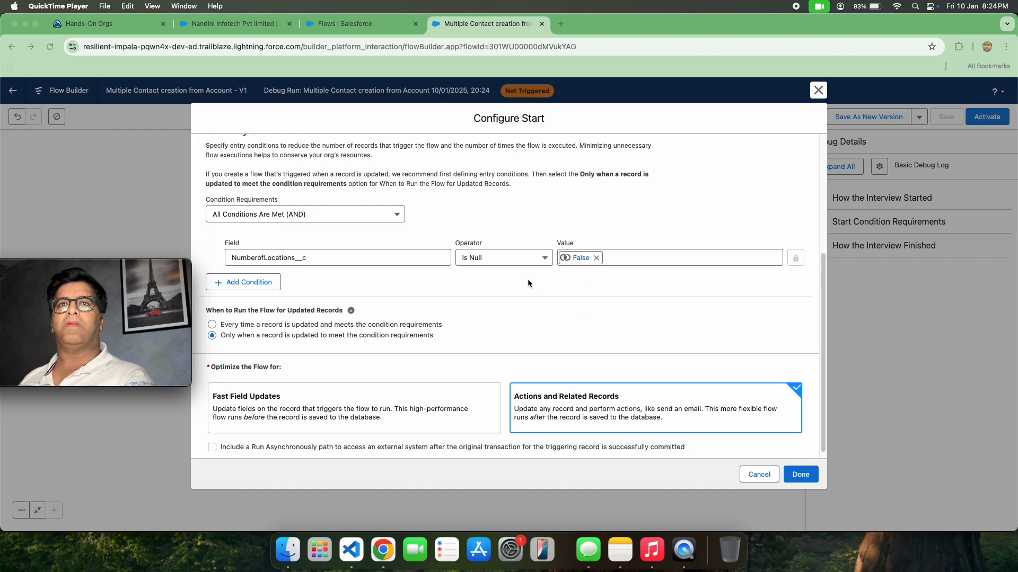
scroll(441, 380, down, 1)
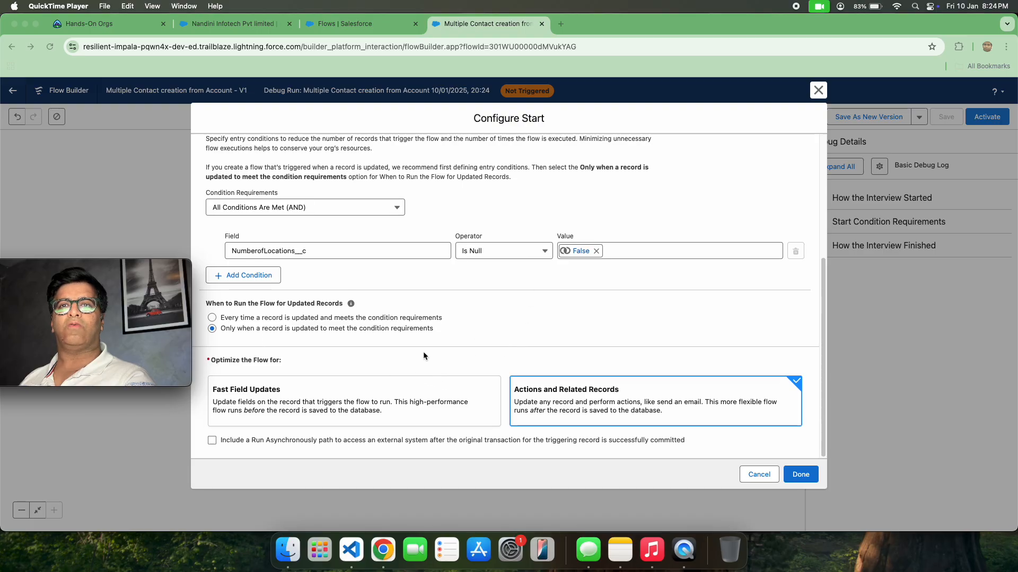
click(801, 476)
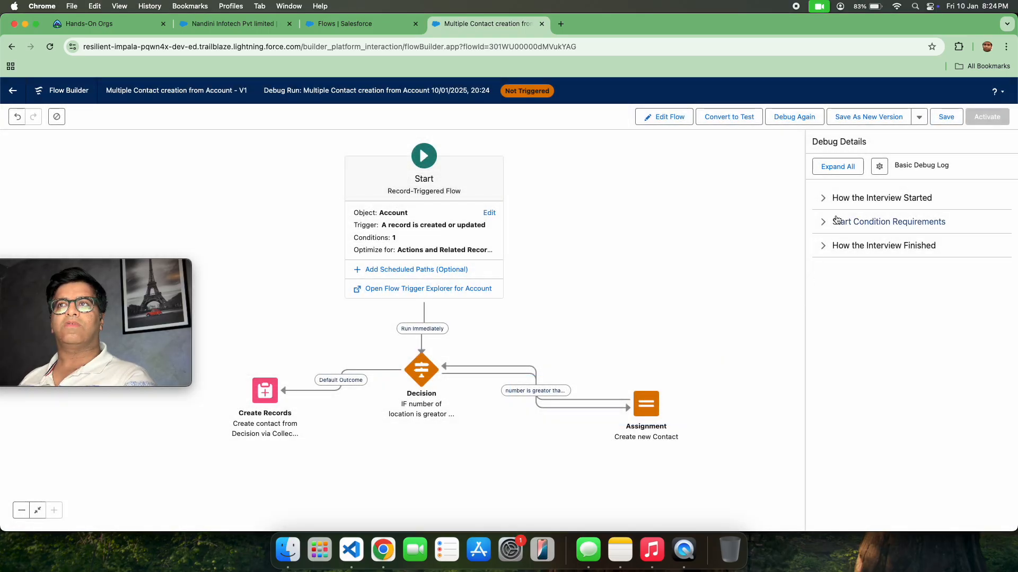
click(836, 221)
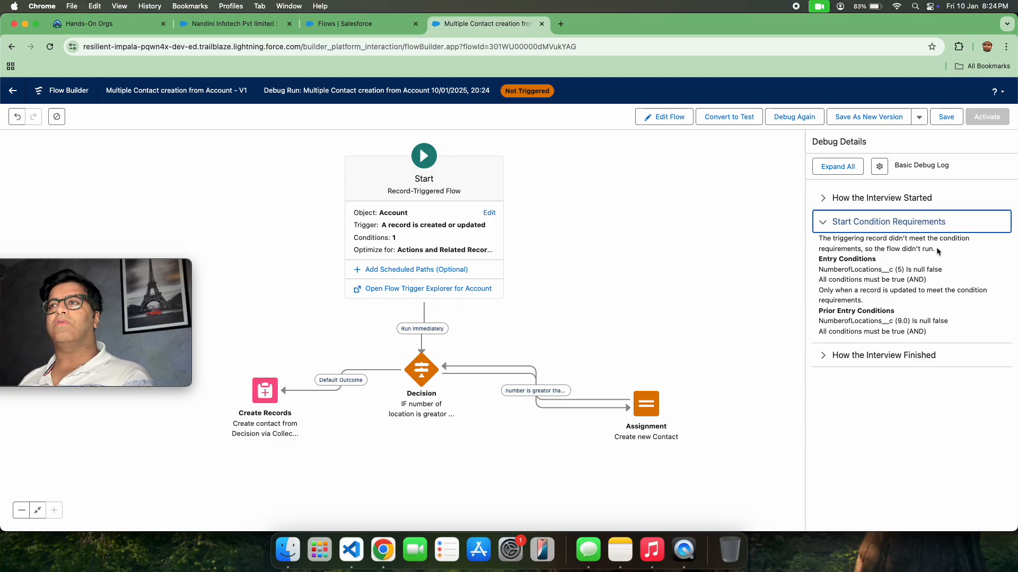
drag(821, 269, 951, 281)
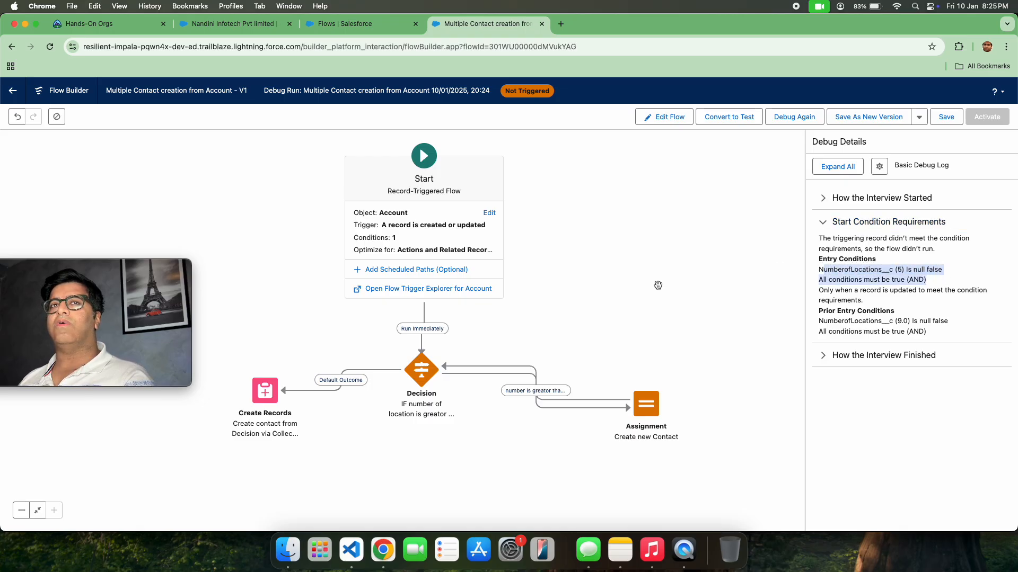
- Set the Start element's condition requirements to None and save the flow as a new version
click(449, 243)
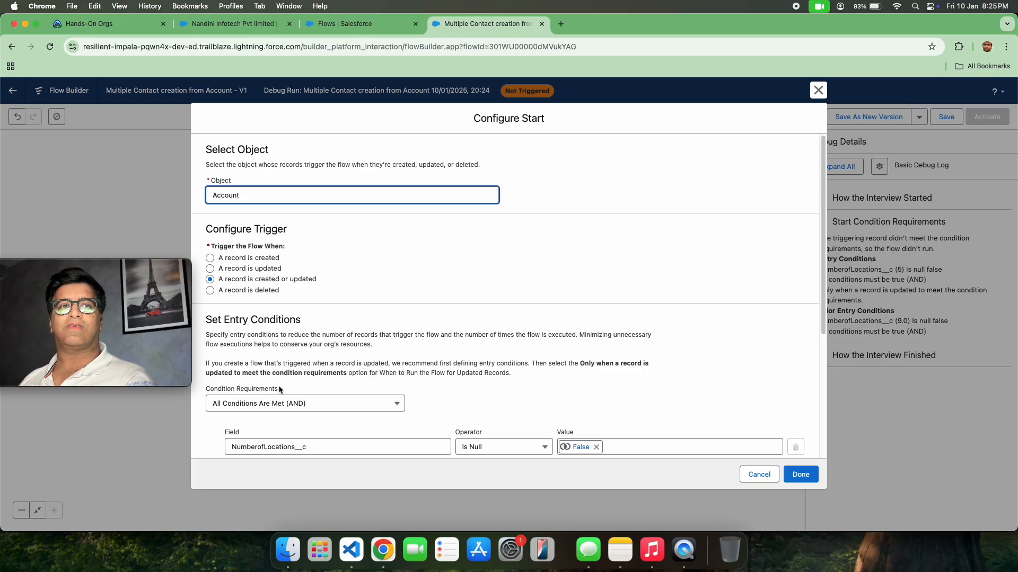
click(344, 403)
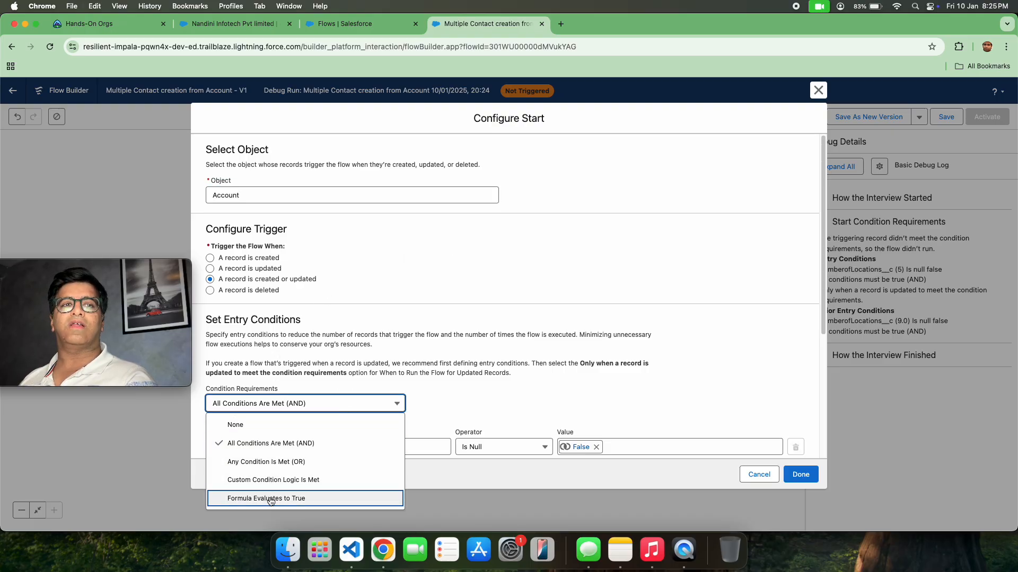
click(285, 428)
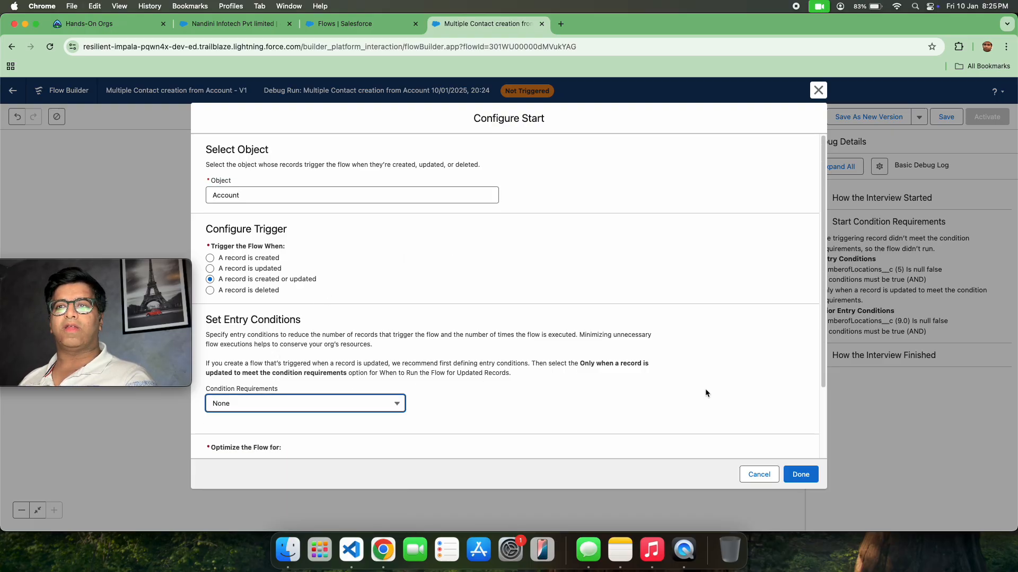
scroll(705, 389, down, 3)
click(804, 475)
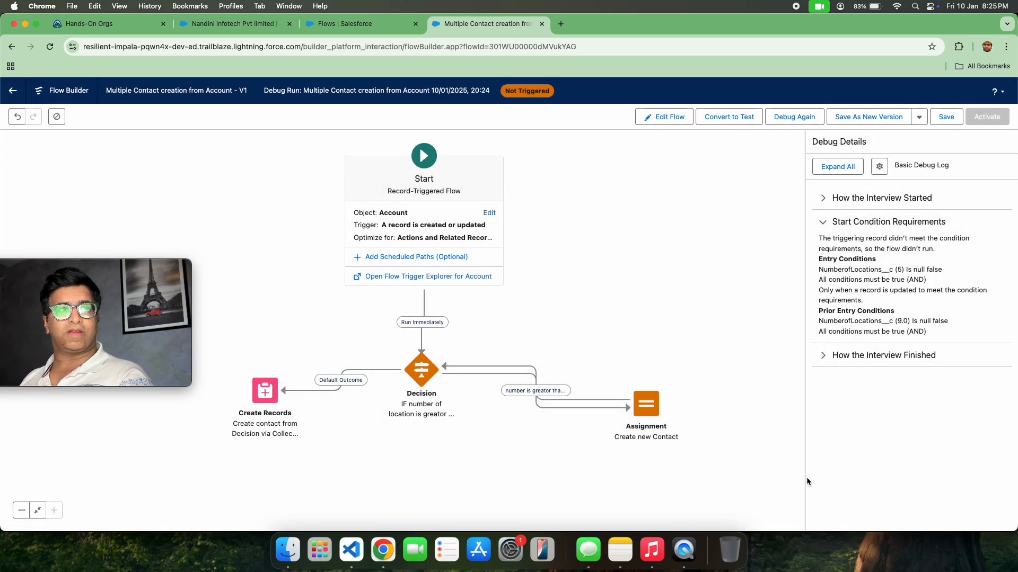
click(853, 122)
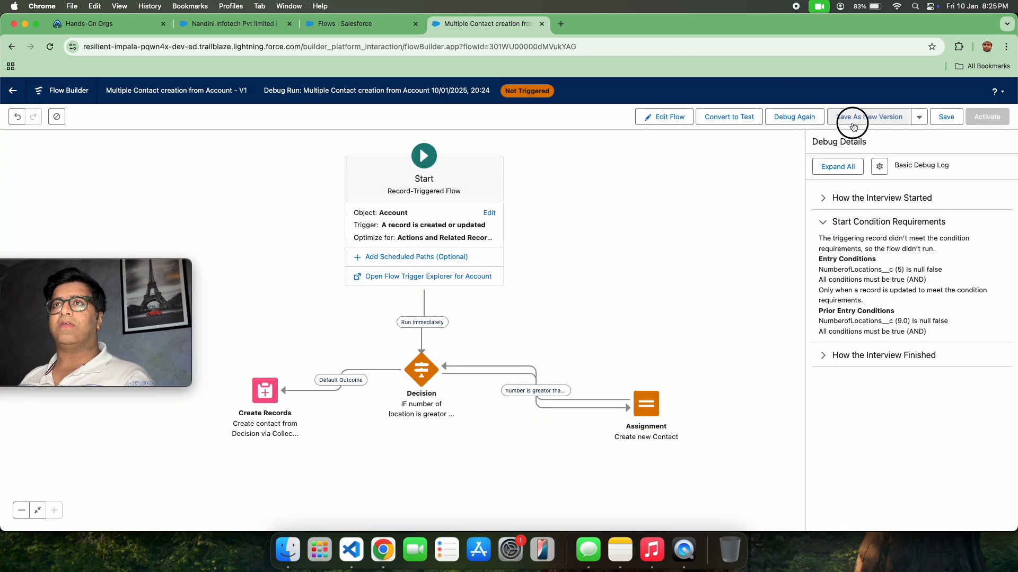
click(718, 392)
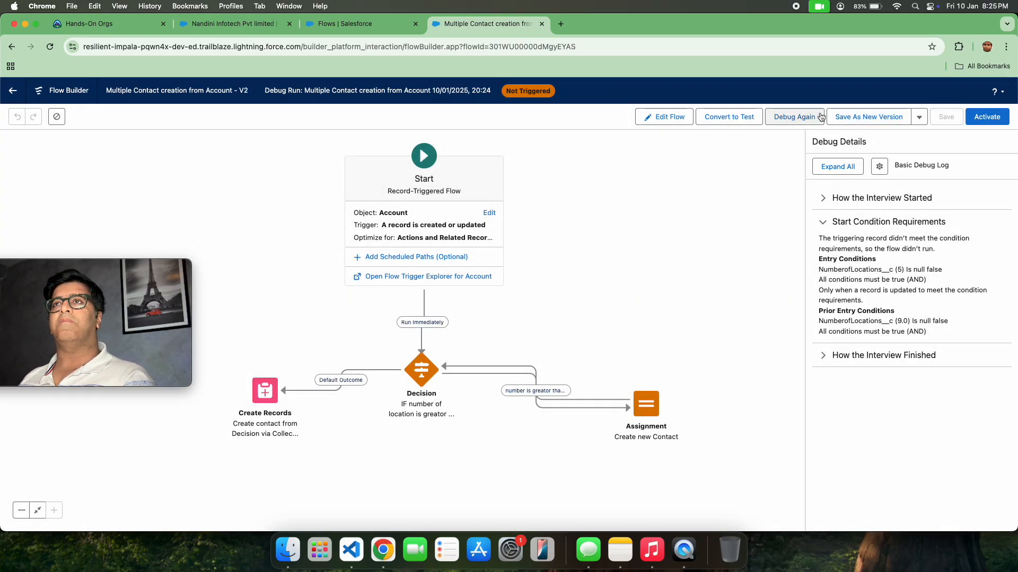
- Debug the new flow version on the Run Immediately path with the triggering account's Number of Locations set to 7
click(794, 117)
scroll(404, 314, down, 1)
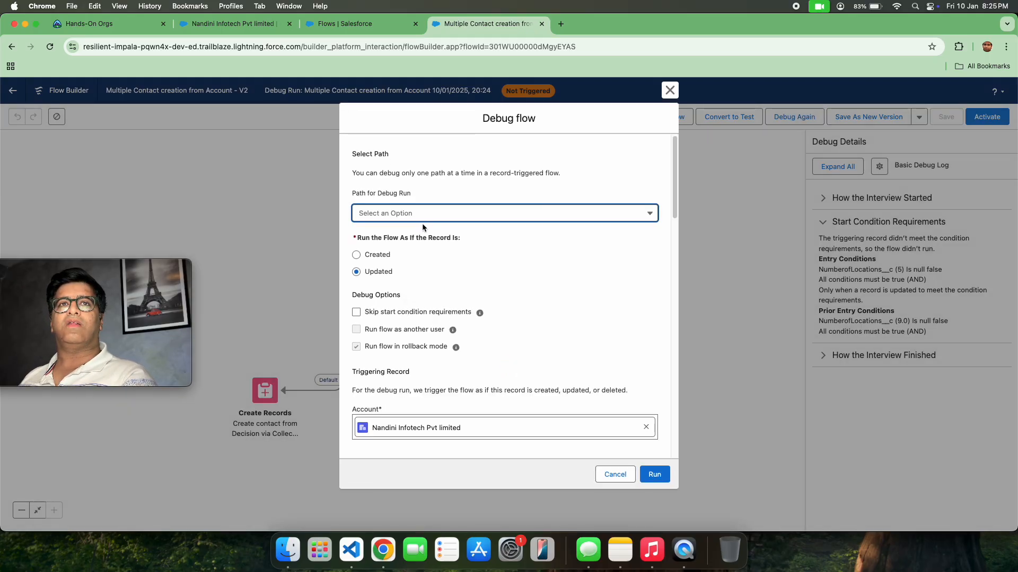
click(428, 217)
click(425, 234)
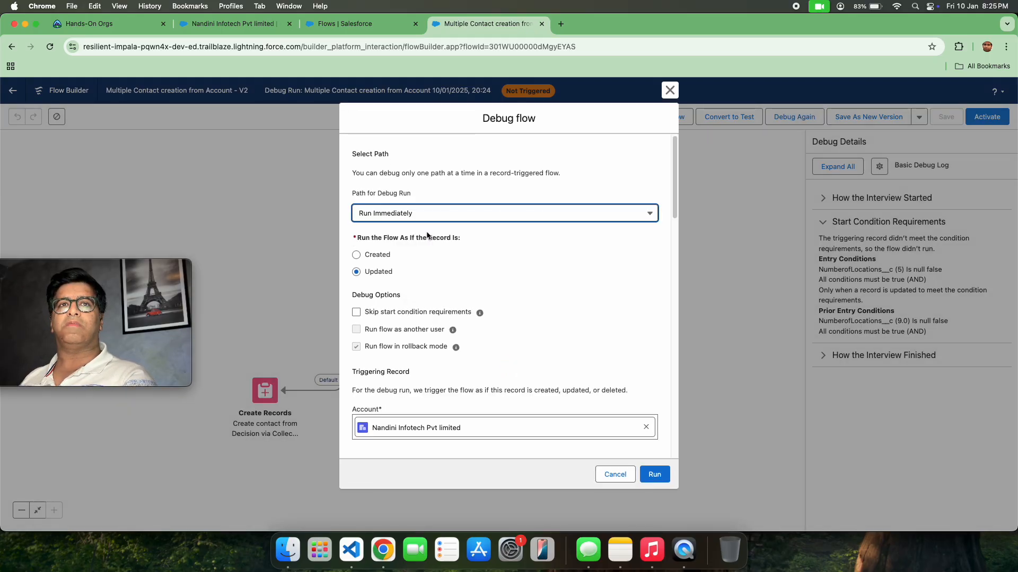
scroll(388, 345, down, 15)
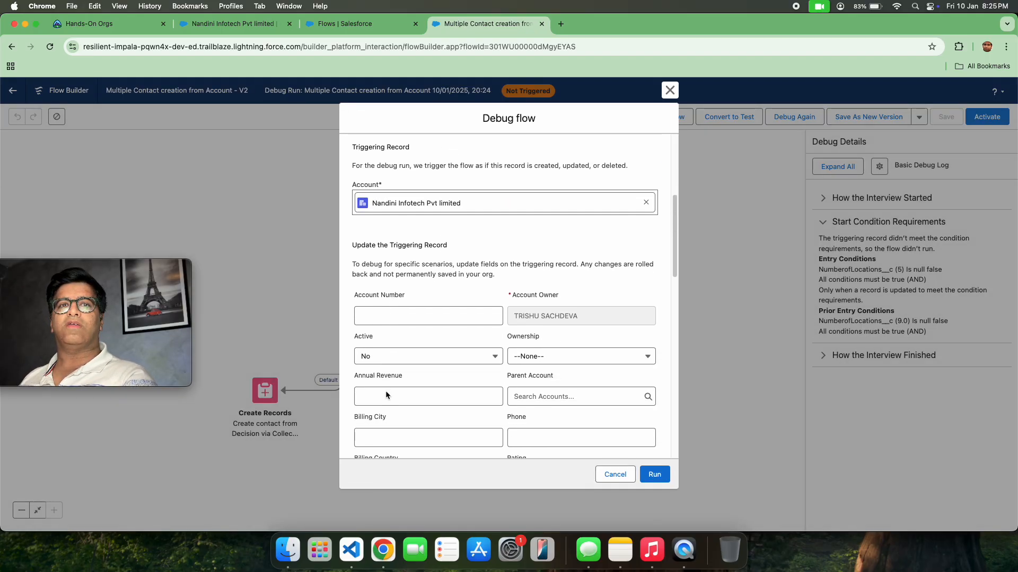
scroll(386, 395, down, 2)
click(371, 427)
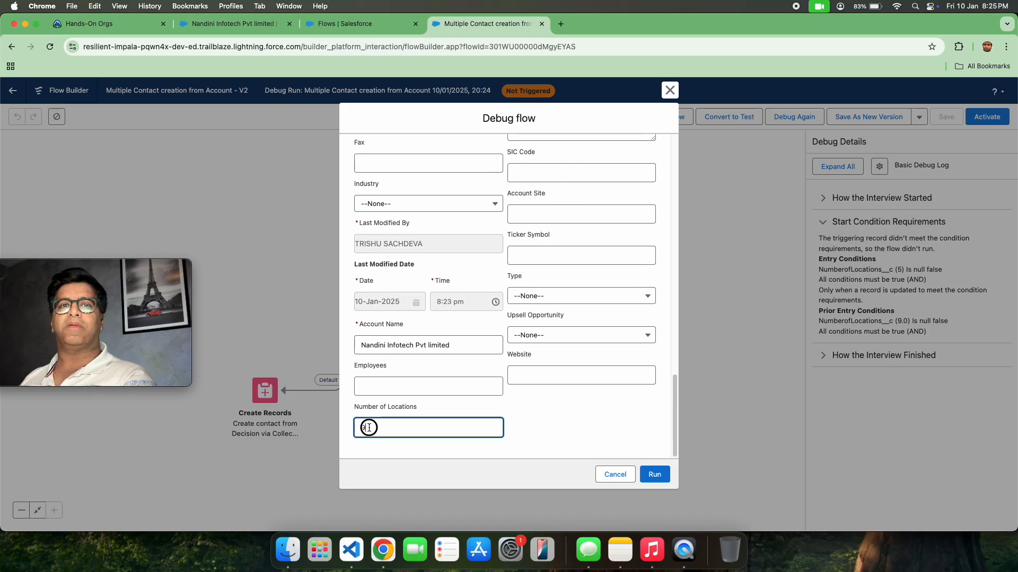
text(9)
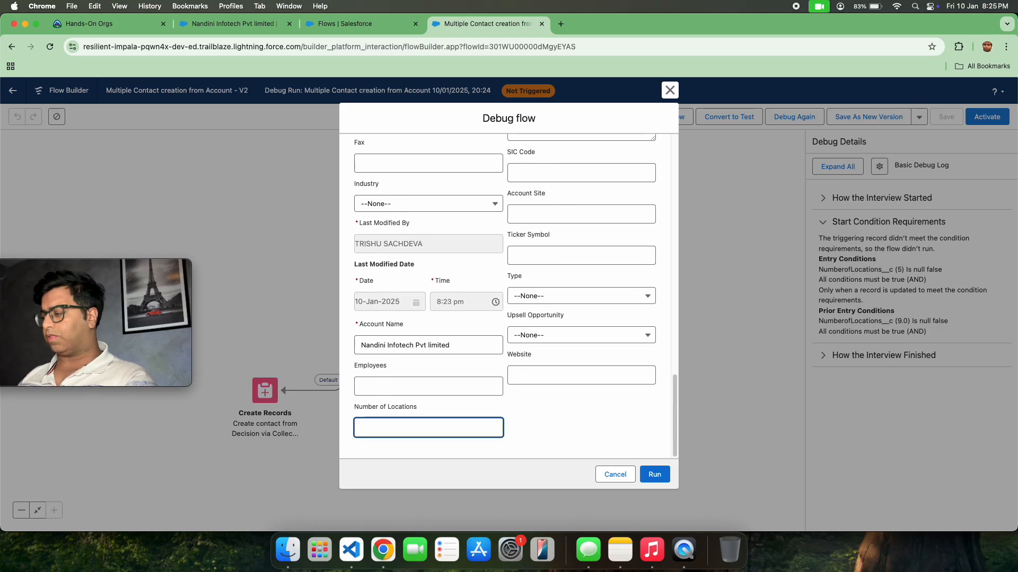
text(7)
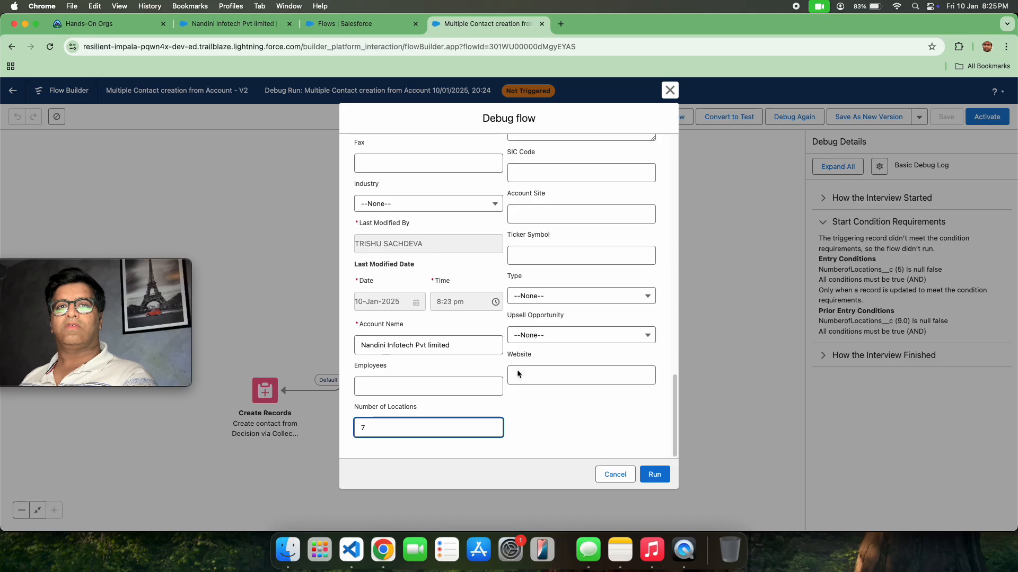
click(654, 473)
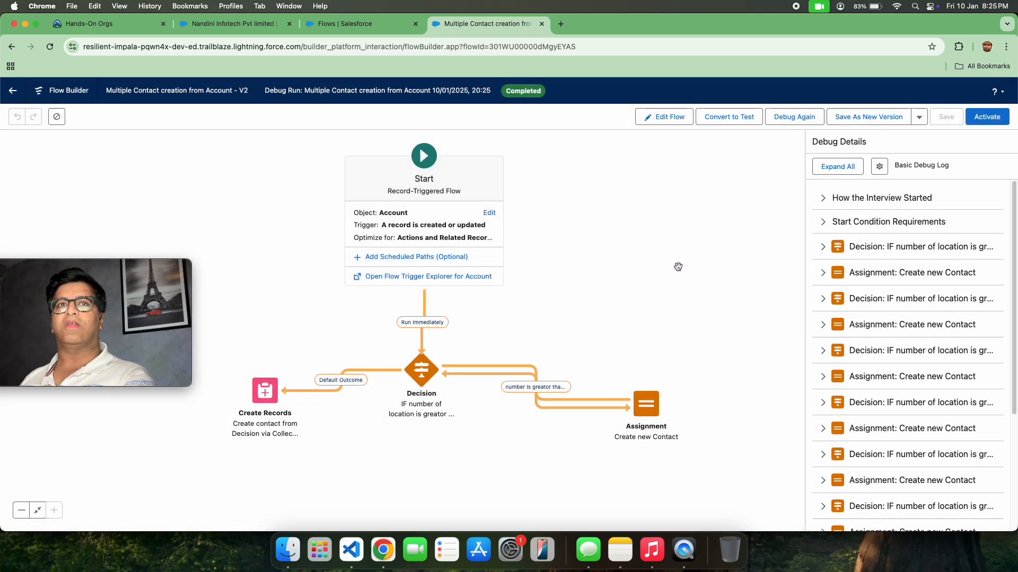
- Examine the start condition requirements, the first Decision and the first Create new Contact assignment in the debug details
click(832, 225)
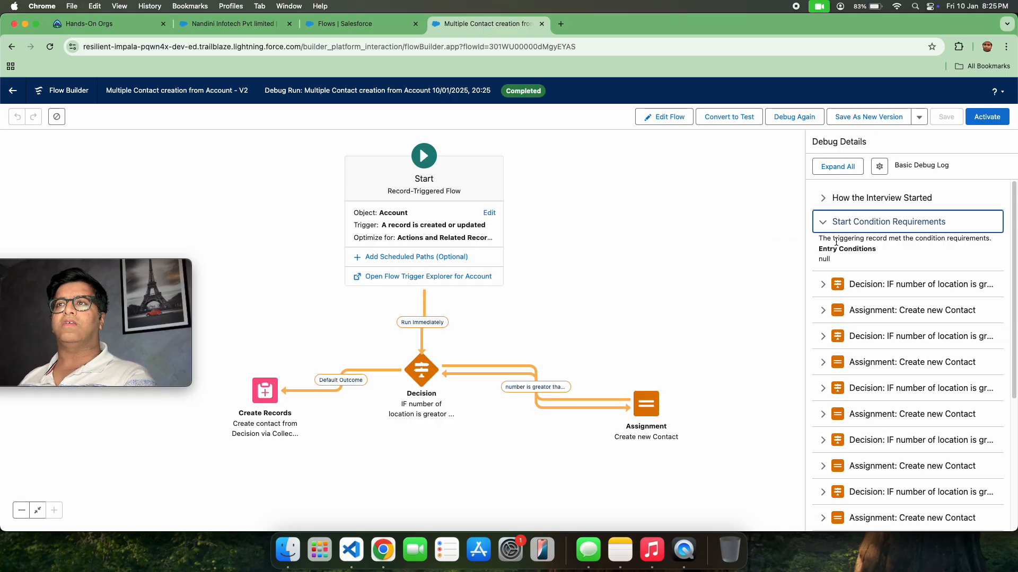
click(864, 285)
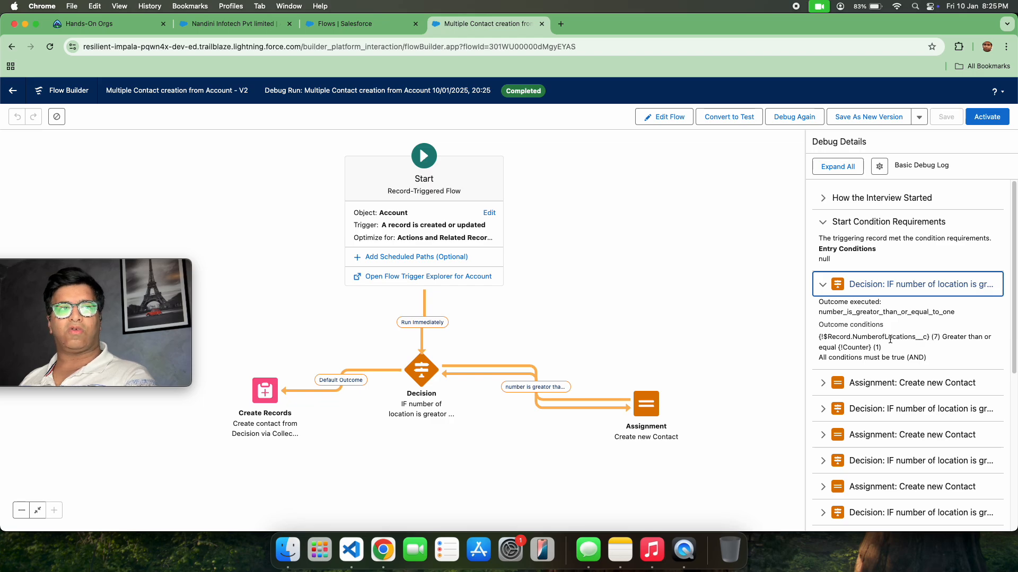
drag(159, 270, 725, 176)
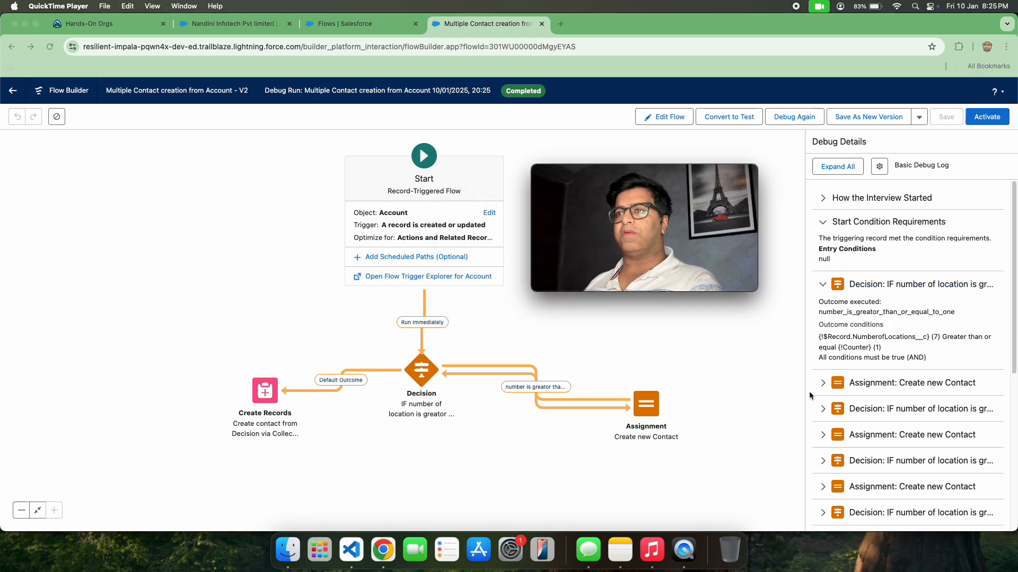
click(829, 388)
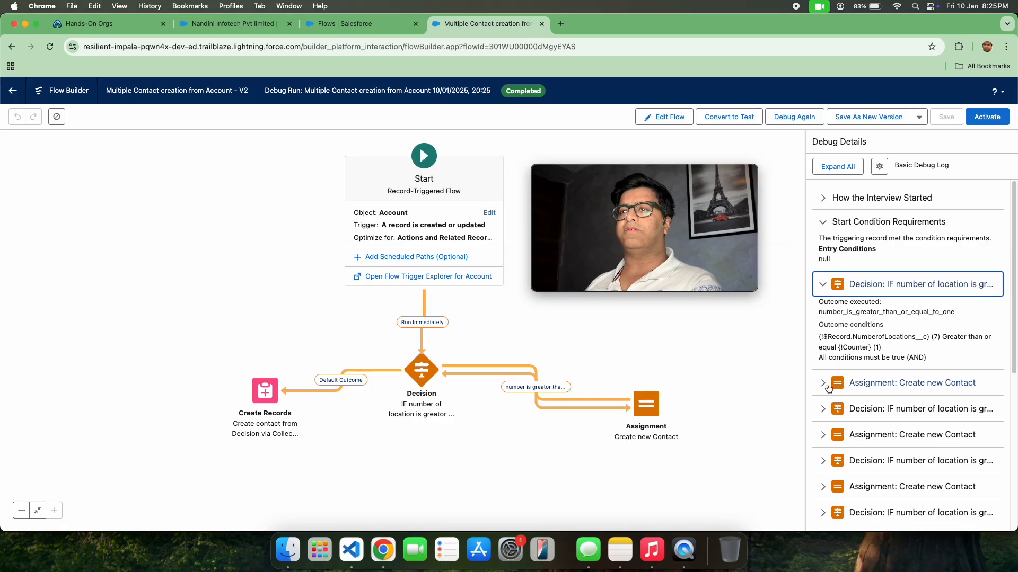
click(826, 386)
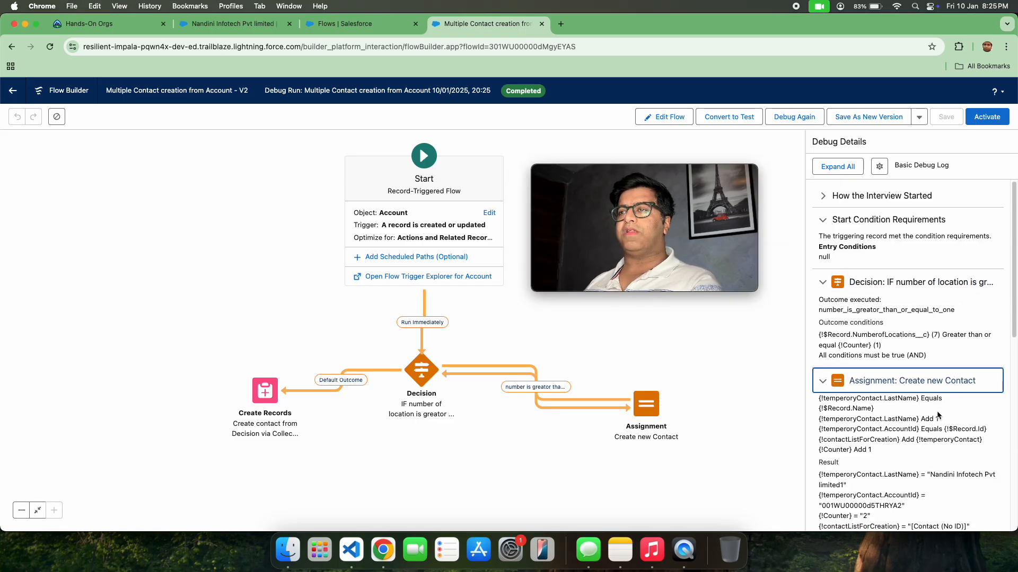
- Examine the first Create new Contact assignment's results and the second Decision and assignment entries in the debug details
scroll(937, 415, down, 5)
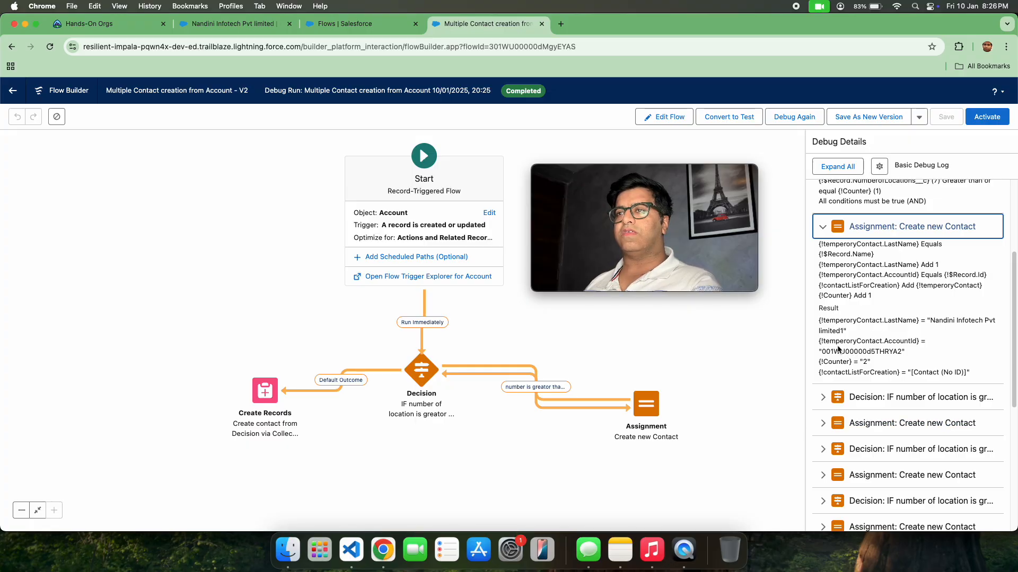
drag(841, 353, 959, 336)
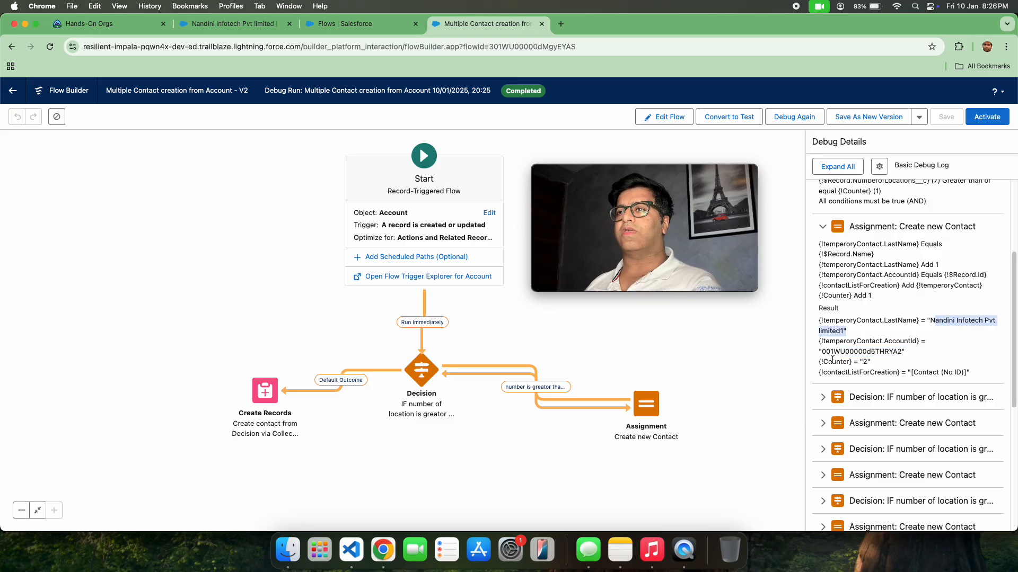
drag(860, 373, 978, 366)
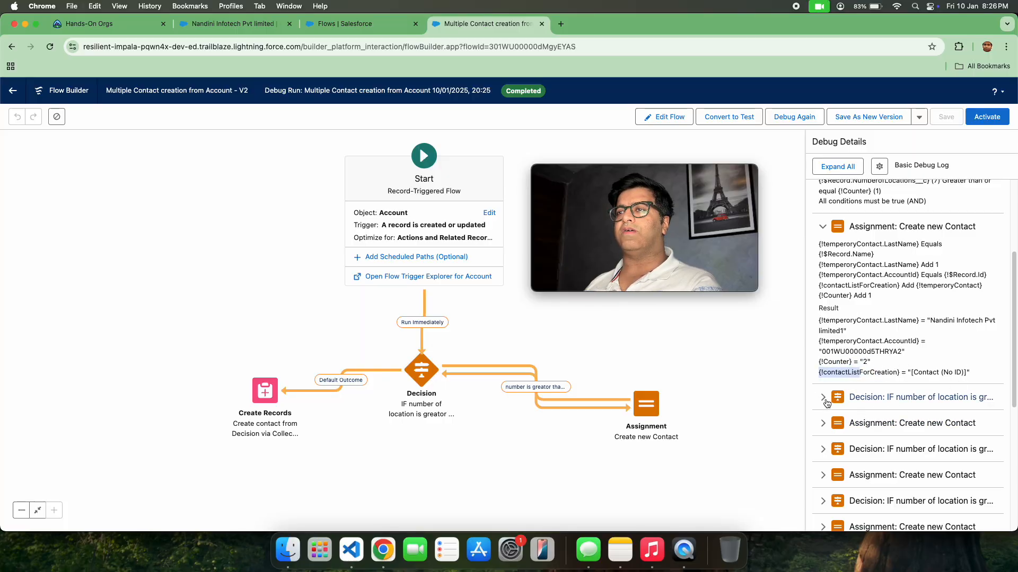
click(823, 399)
scroll(857, 414, down, 1)
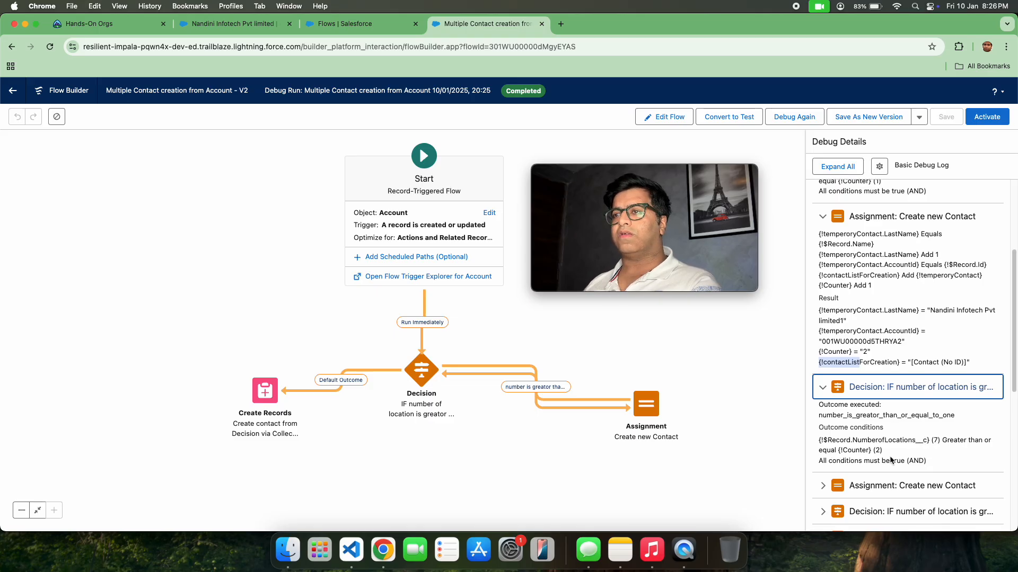
click(823, 485)
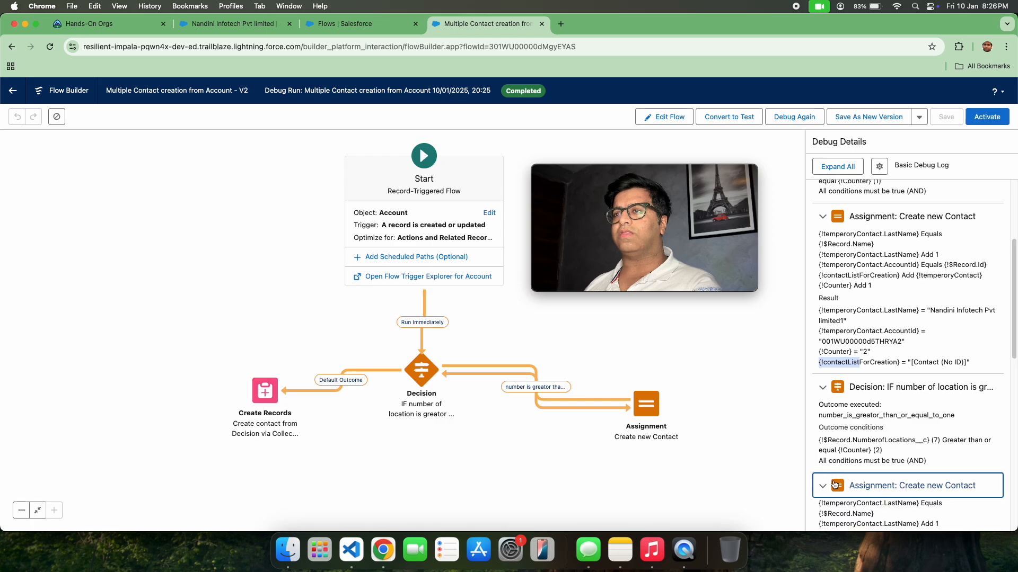
scroll(890, 440, down, 5)
scroll(894, 438, down, 1)
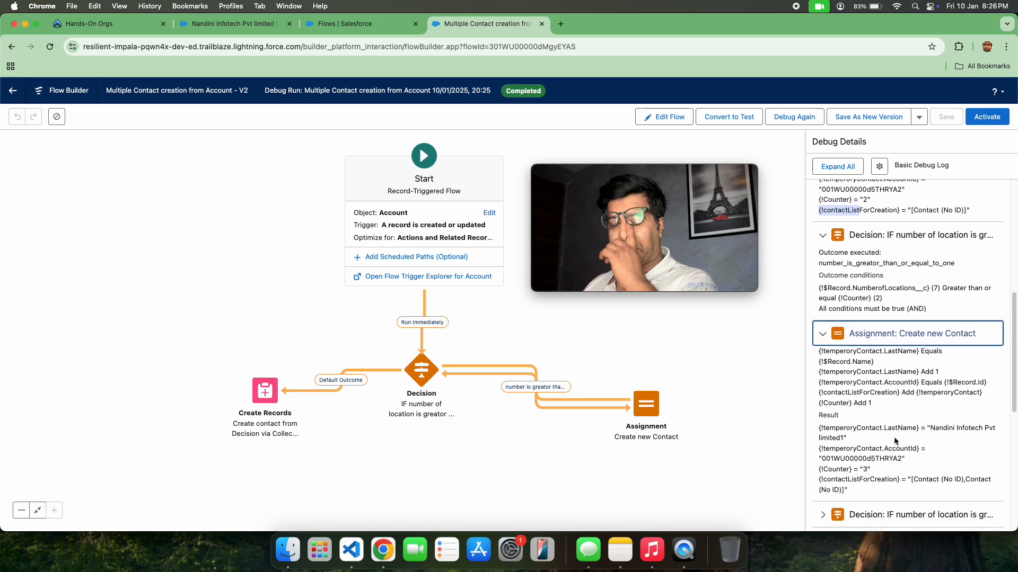
scroll(891, 436, down, 4)
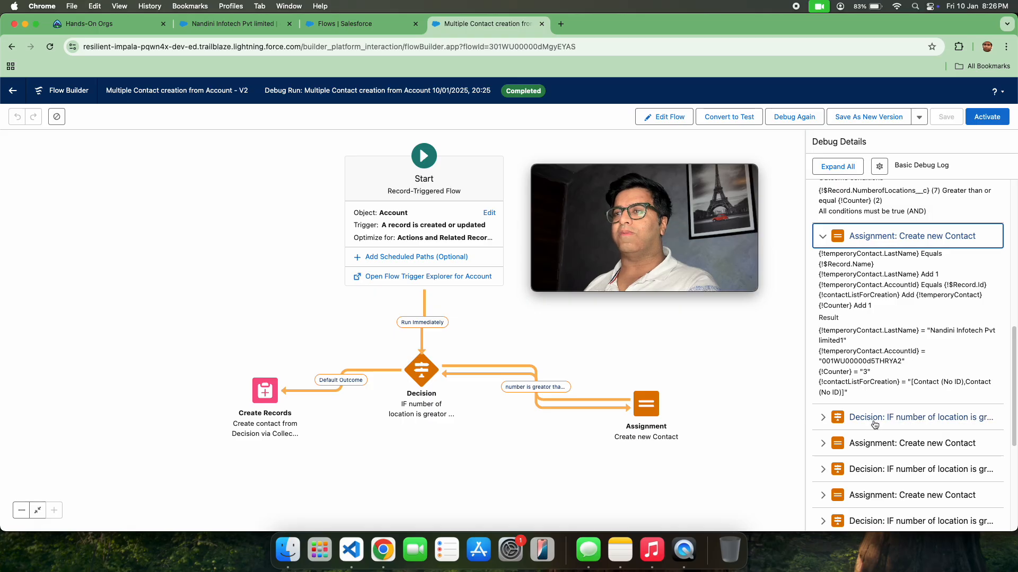
- Check the counter and contactListForCreation results of the third and last Create new Contact assignments in the debug details
click(824, 446)
scroll(906, 461, down, 10)
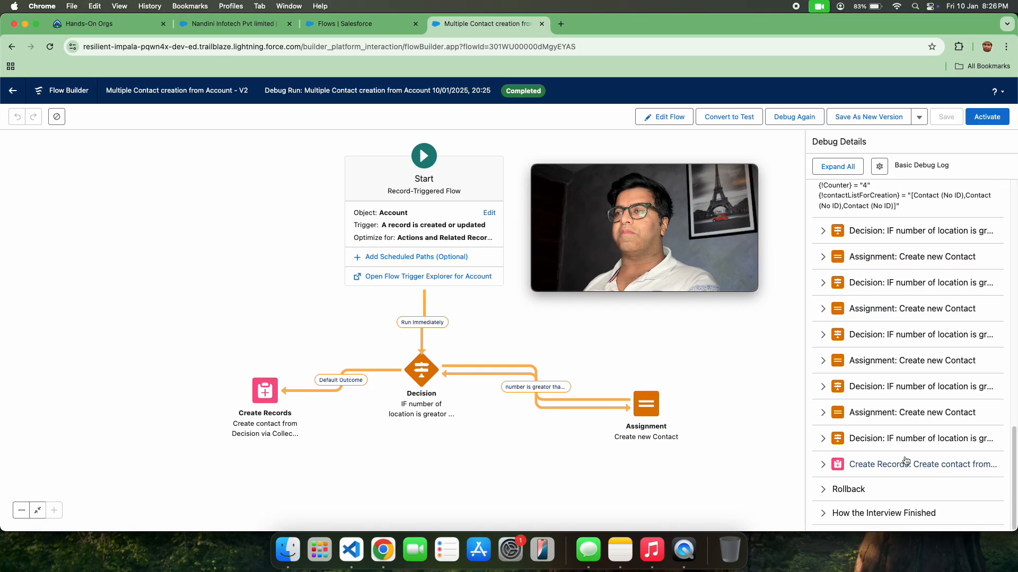
click(824, 412)
scroll(874, 381, down, 2)
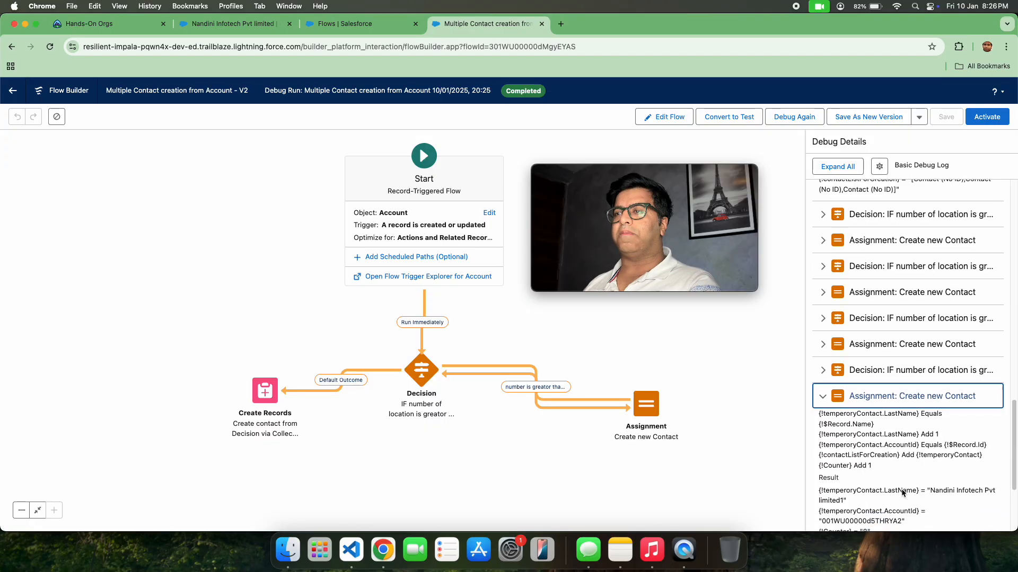
scroll(892, 424, down, 3)
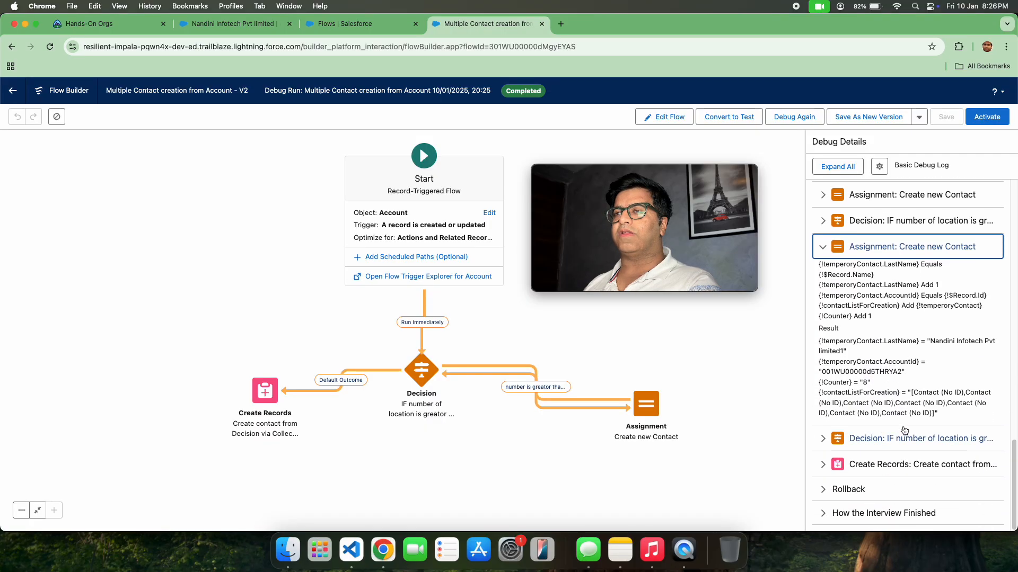
drag(858, 382, 875, 385)
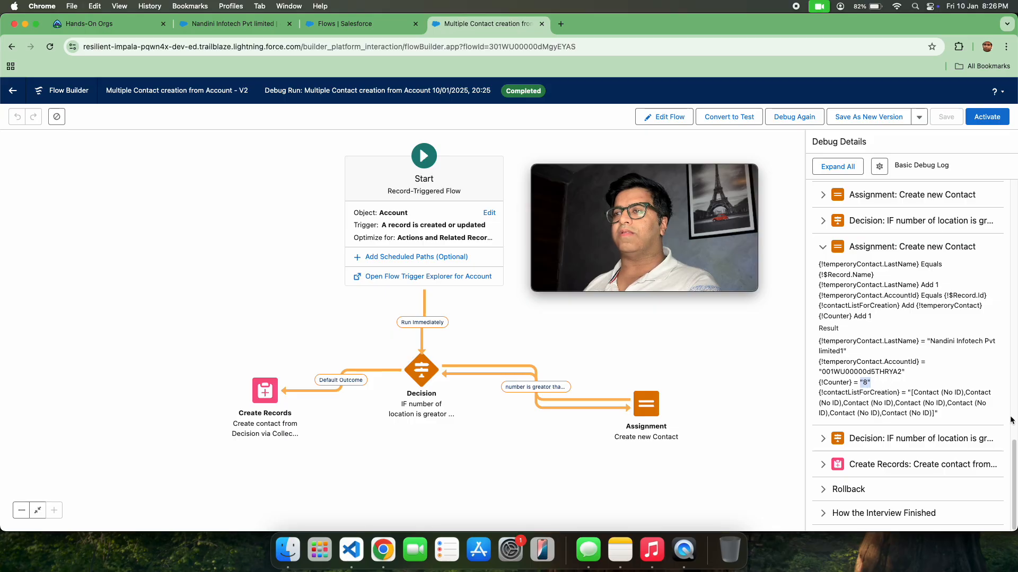
- Examine the final Decision's outcome and the contact values listed under Create Records in the debug details
click(822, 447)
scroll(905, 436, down, 3)
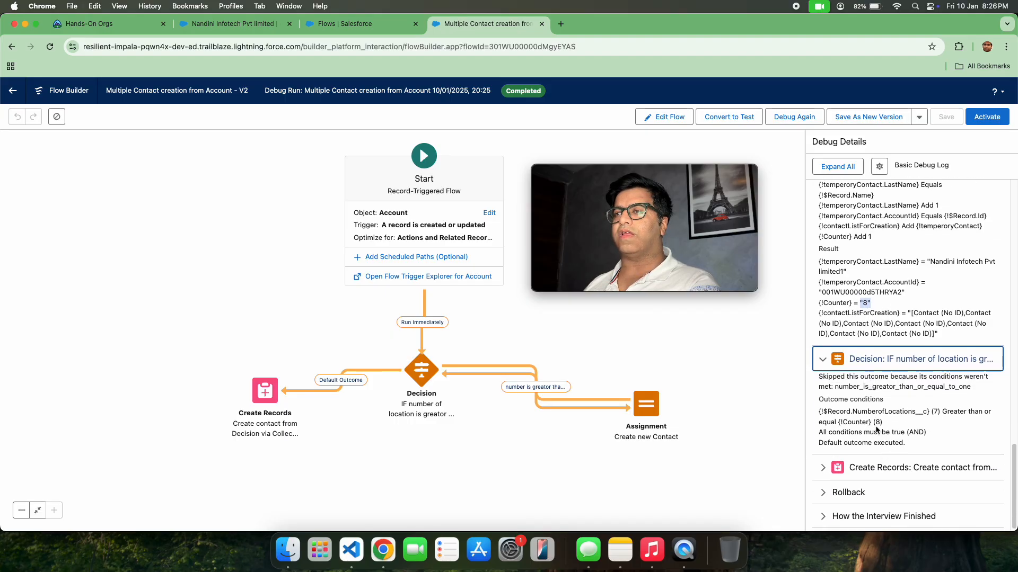
drag(858, 443, 923, 444)
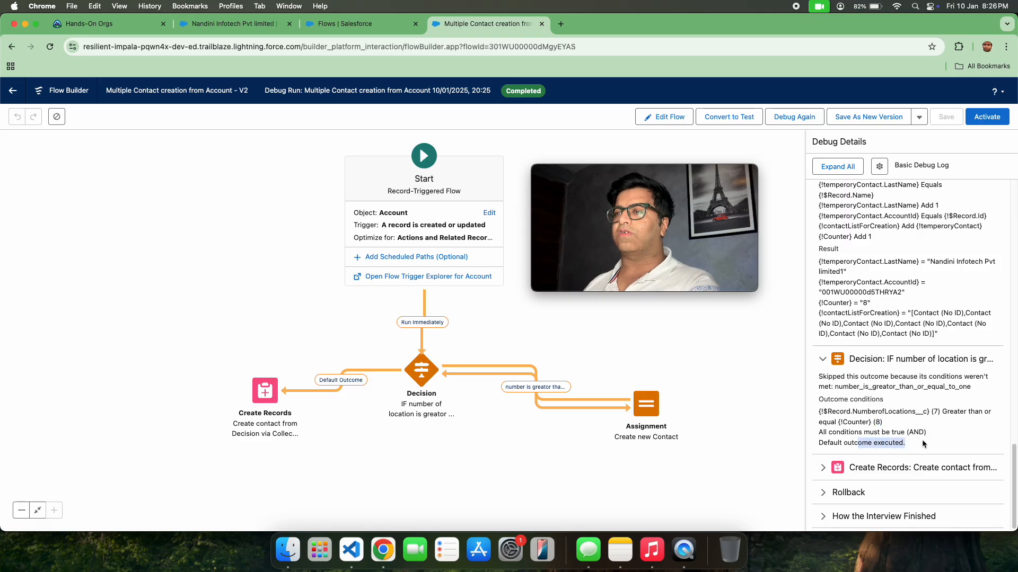
click(827, 469)
scroll(905, 459, down, 3)
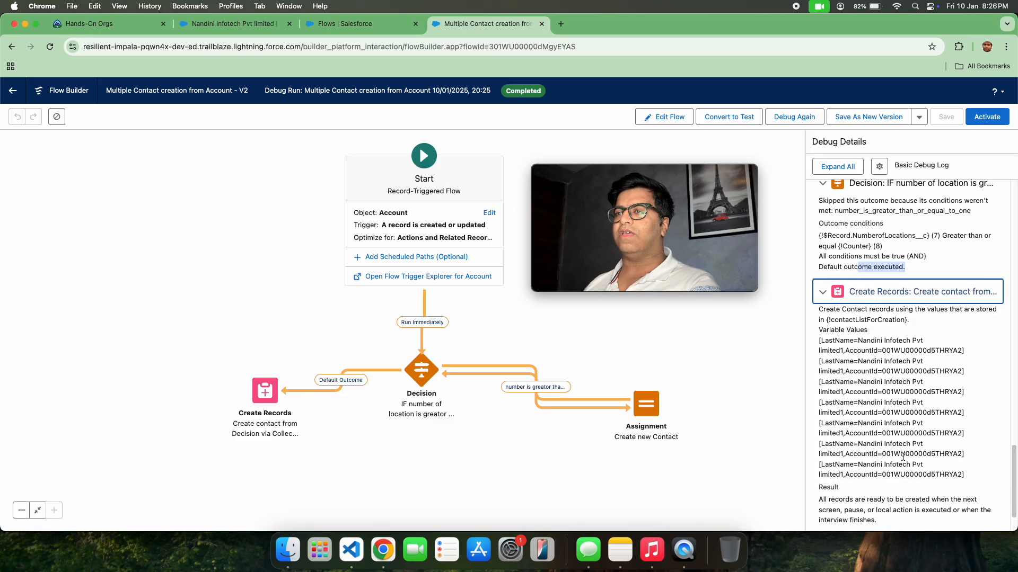
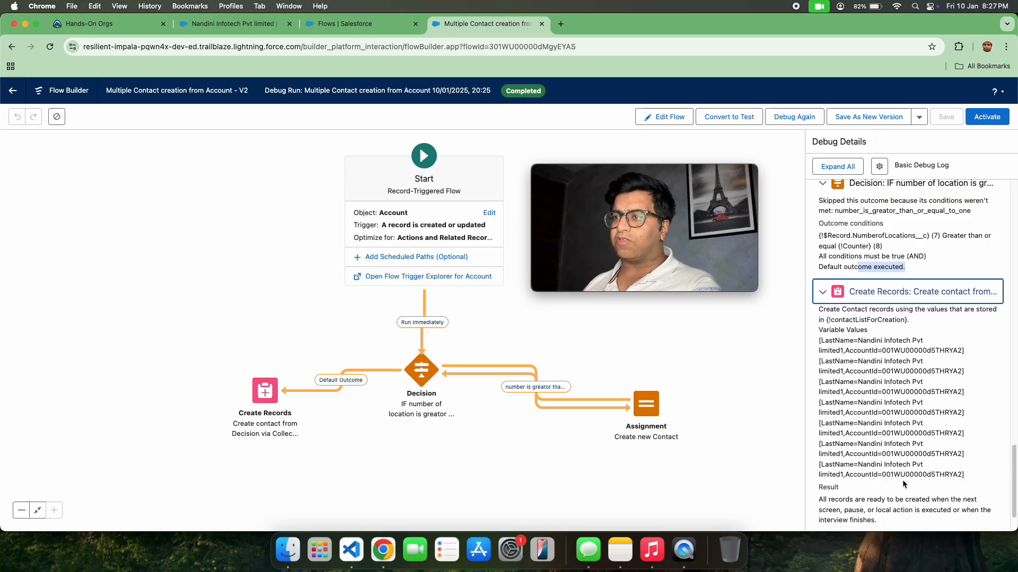
- Open the Nandini Infotech Pvt limited account, reload it and view all of its related contacts
click(234, 24)
click(176, 114)
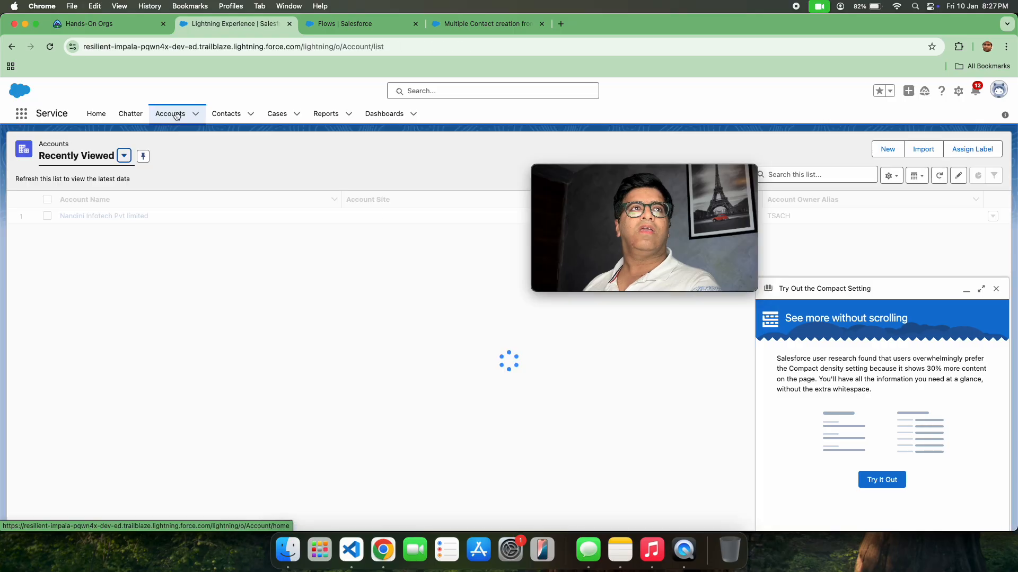
click(92, 214)
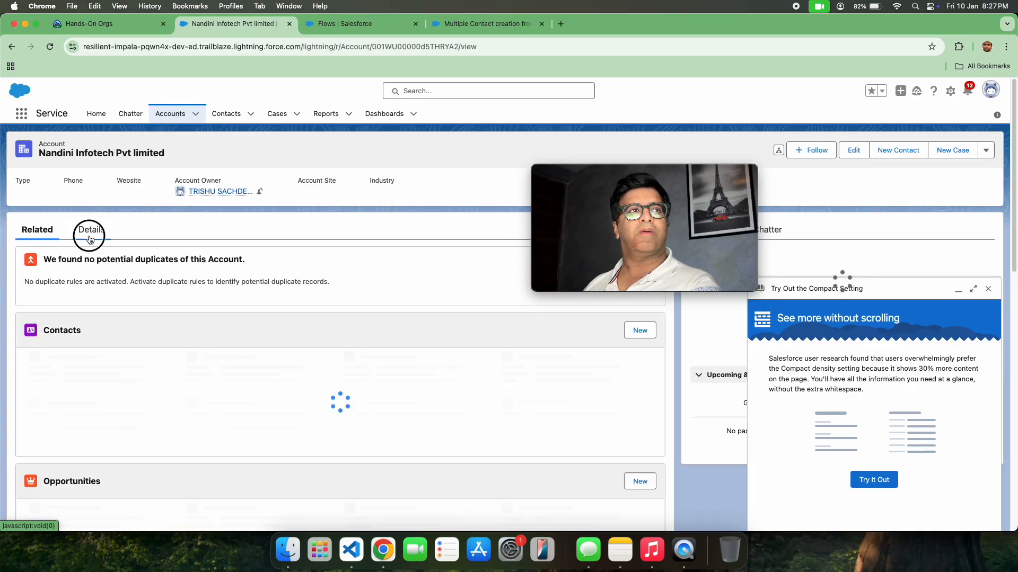
click(88, 230)
click(38, 229)
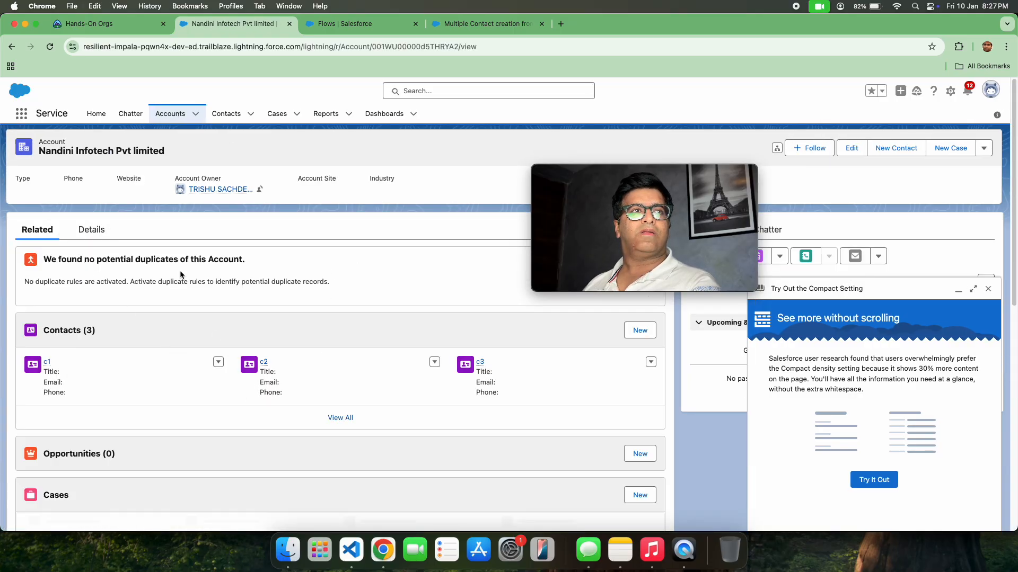
click(188, 49)
key(Return)
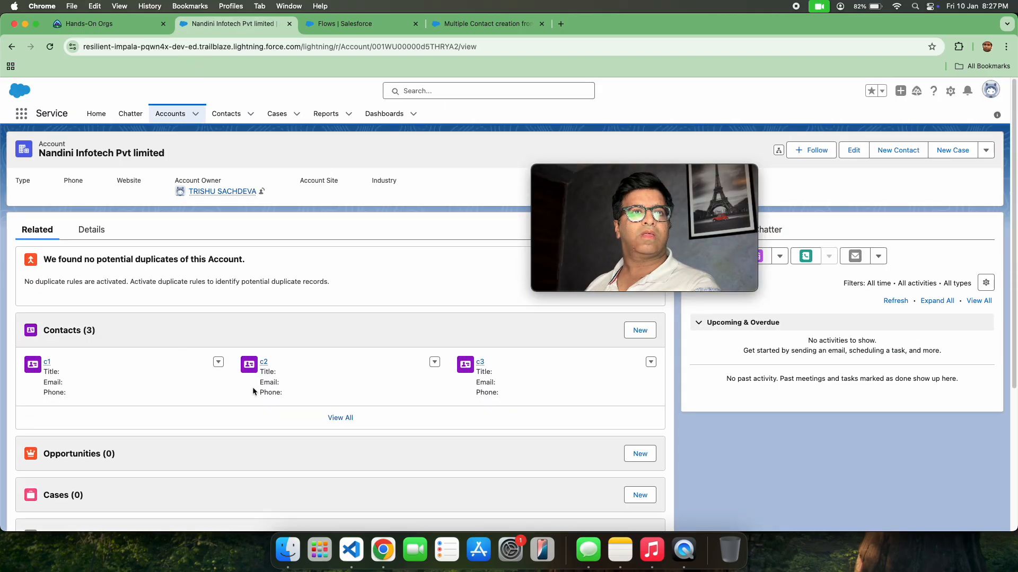
click(342, 420)
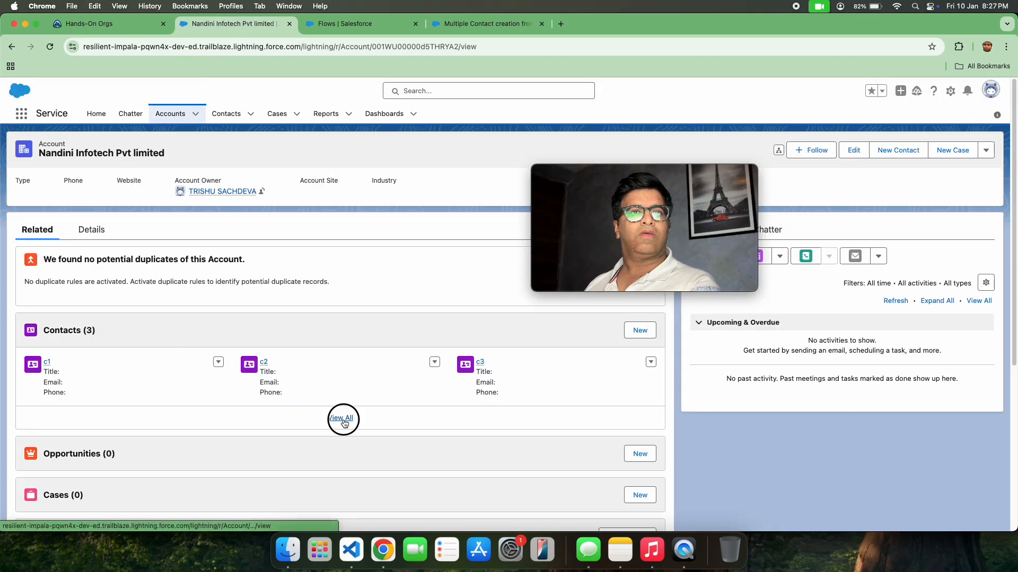
- Return to the flow's debug run, read its Rollback entry and review the Decision element's outcome condition
click(346, 26)
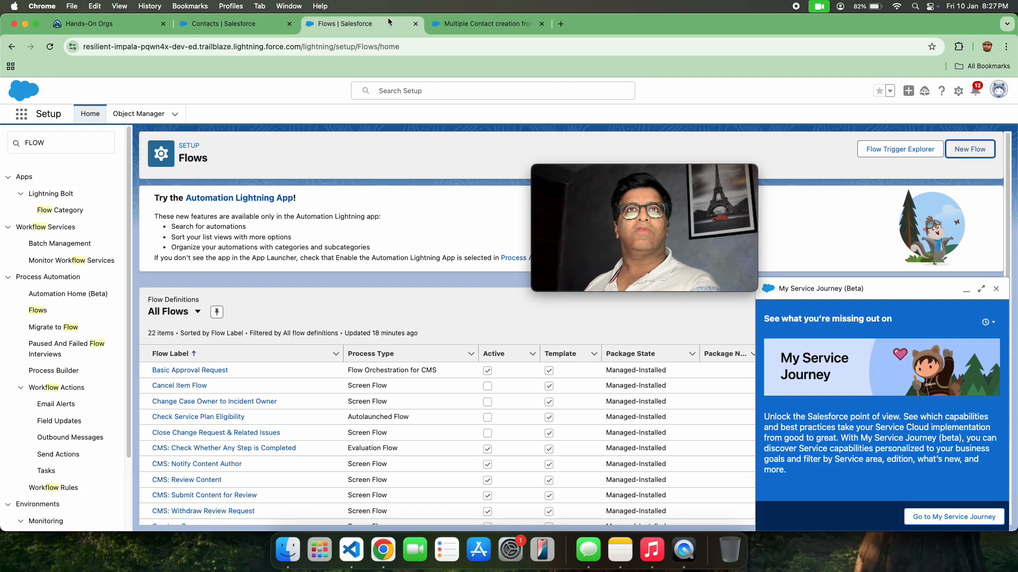
click(456, 21)
scroll(980, 370, down, 2)
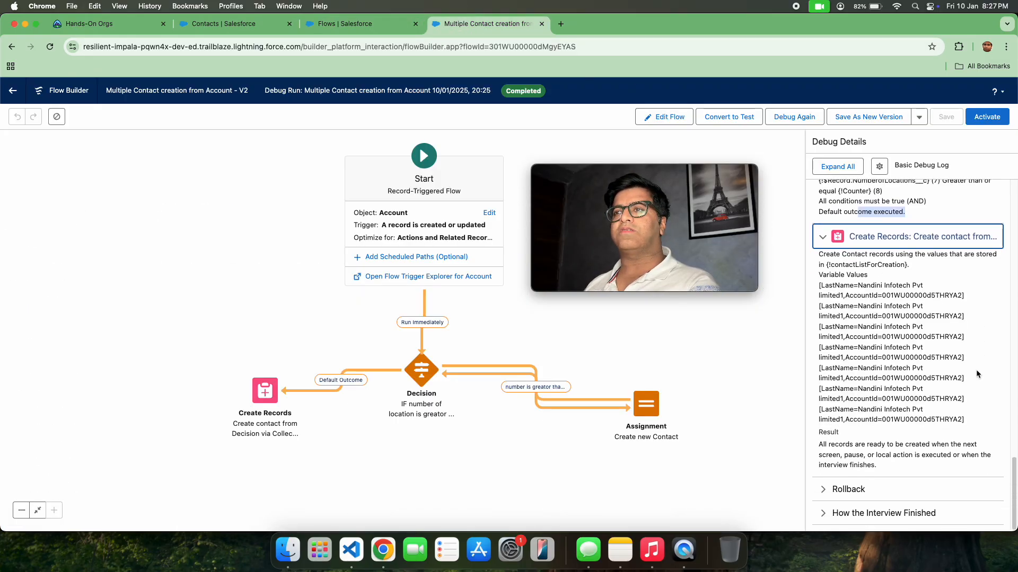
click(825, 489)
scroll(895, 473, down, 1)
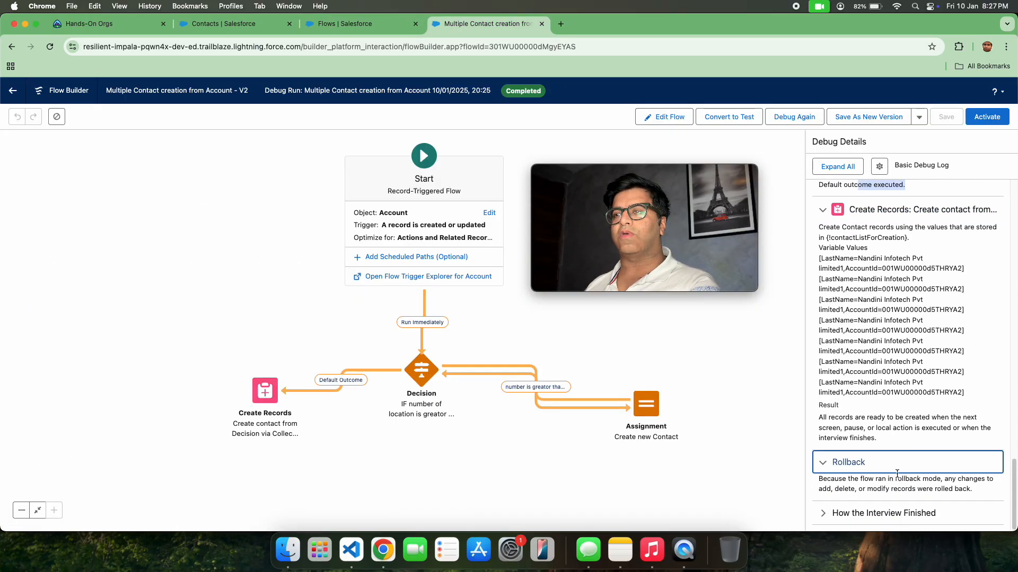
scroll(895, 474, up, 5)
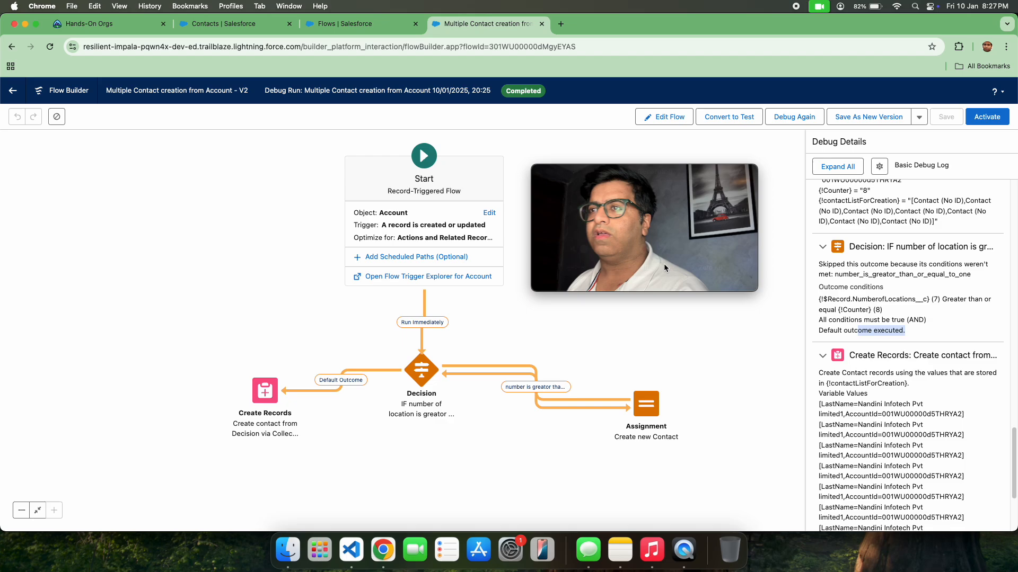
double_click(429, 372)
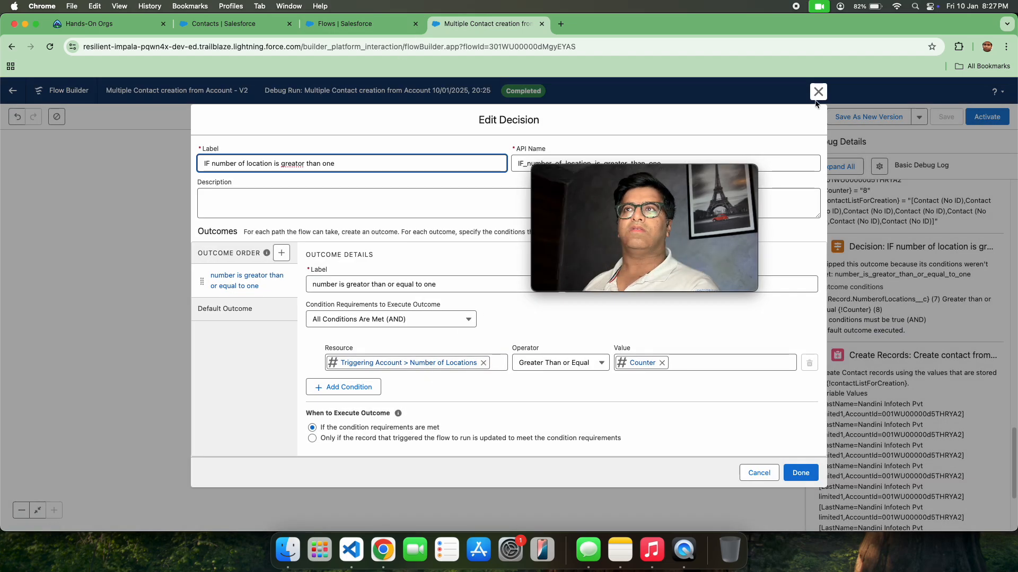
click(817, 95)
- In the Create new Contact assignment, set the value added to temperoryContact > Last Name to the Counter variable, and save the flow as a new version
double_click(649, 401)
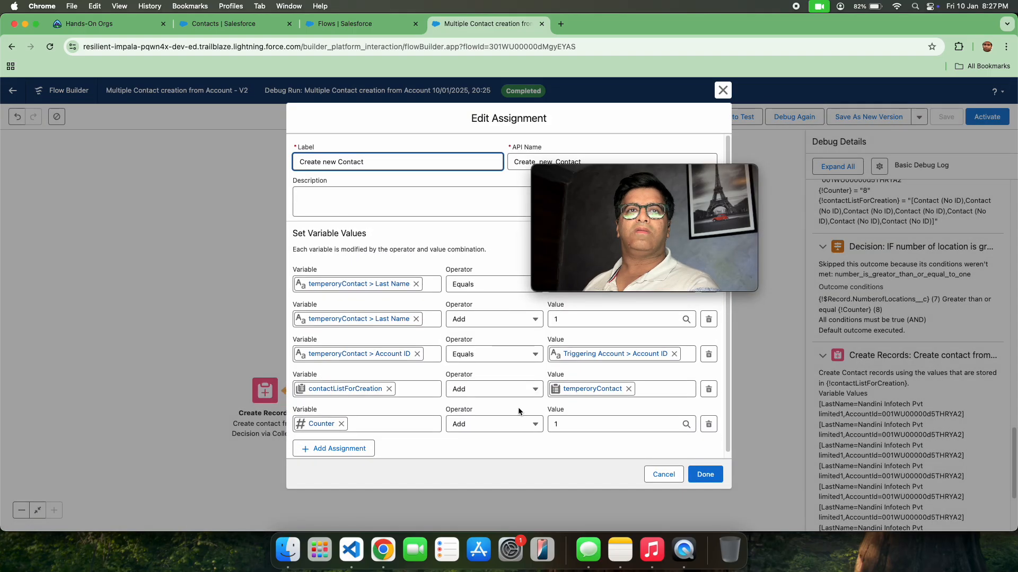
click(558, 319)
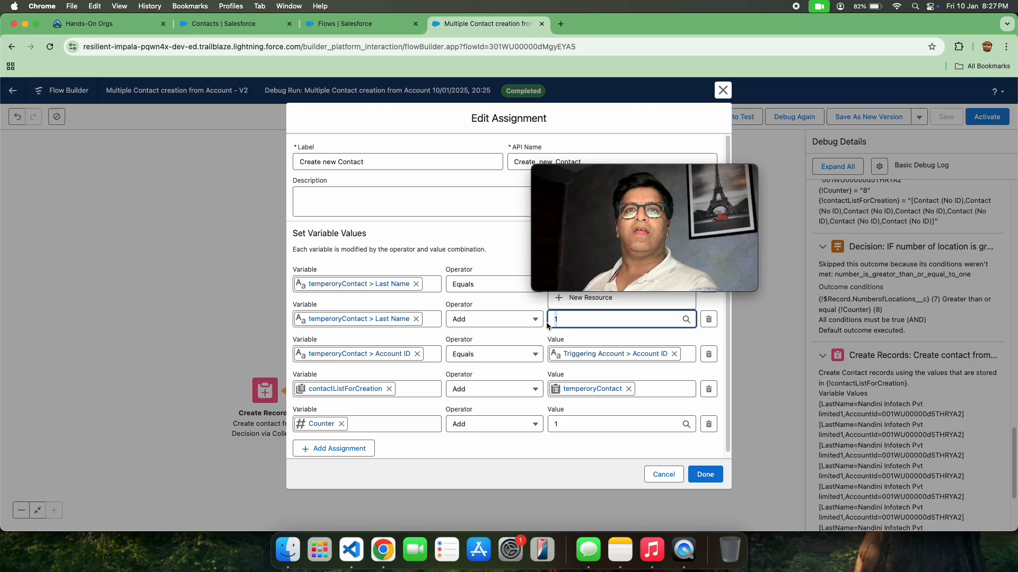
key(BackSpace)
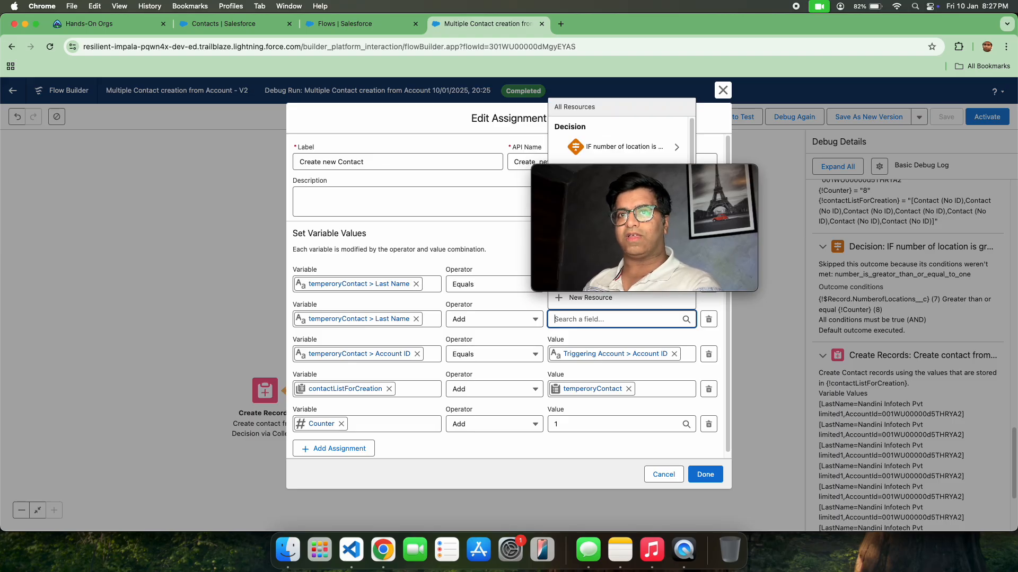
text(count)
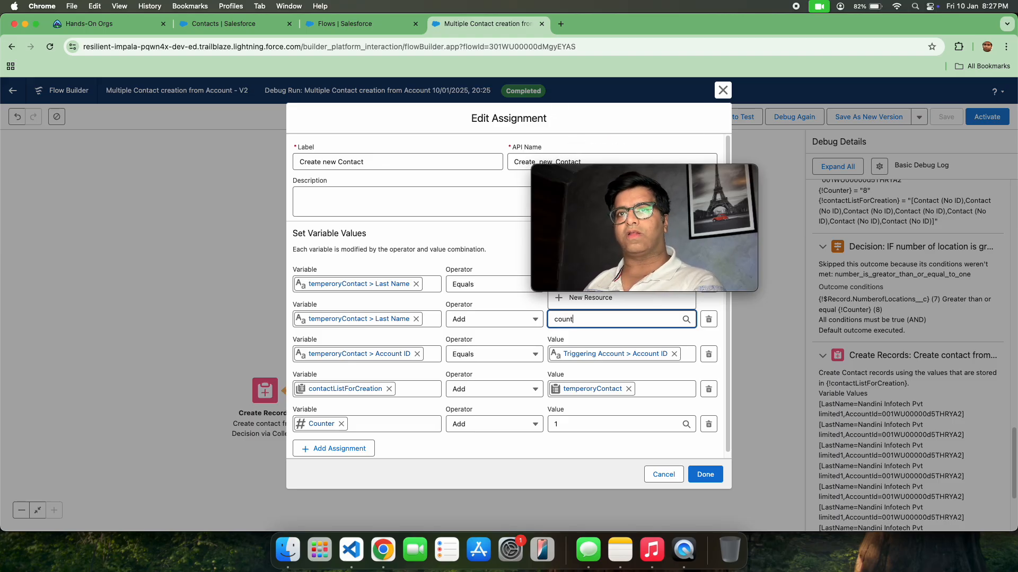
text(er)
click(646, 170)
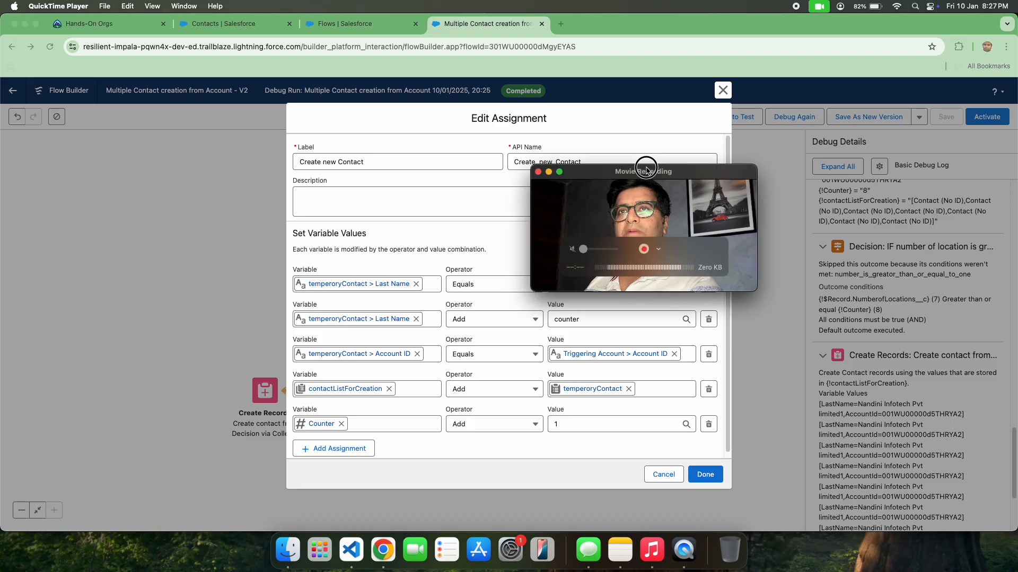
drag(646, 170, 240, 205)
double_click(566, 320)
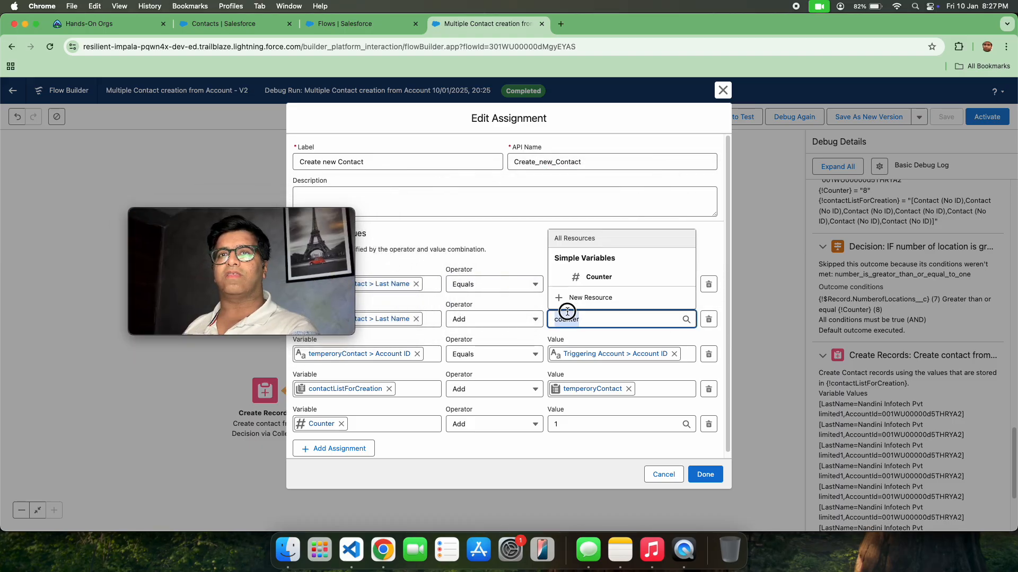
click(585, 276)
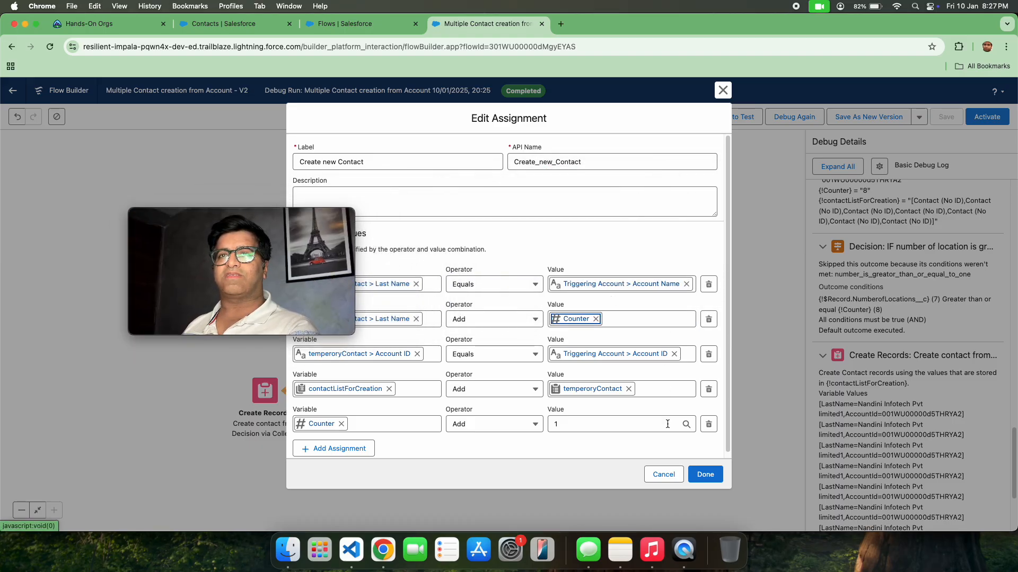
click(705, 475)
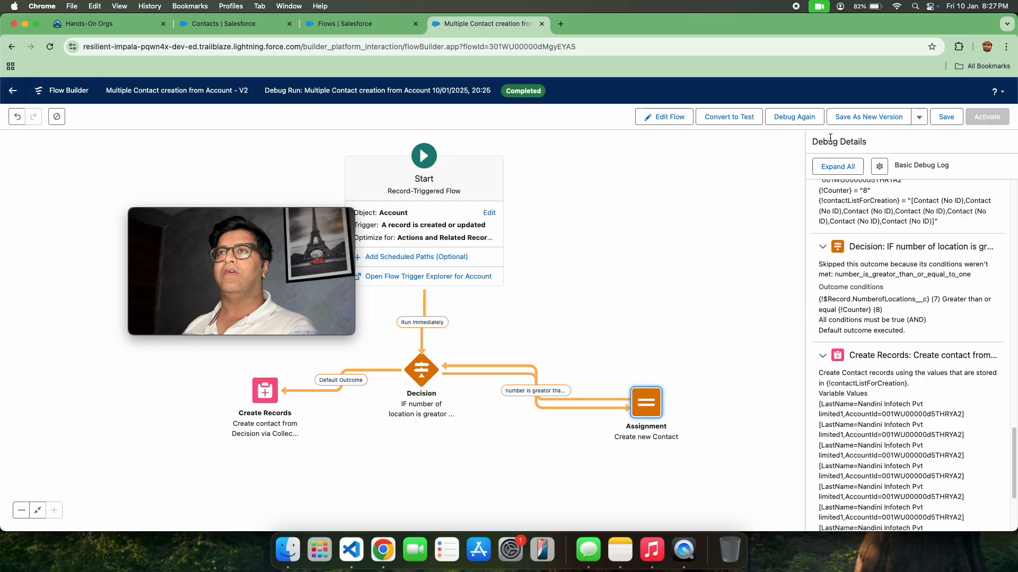
click(868, 117)
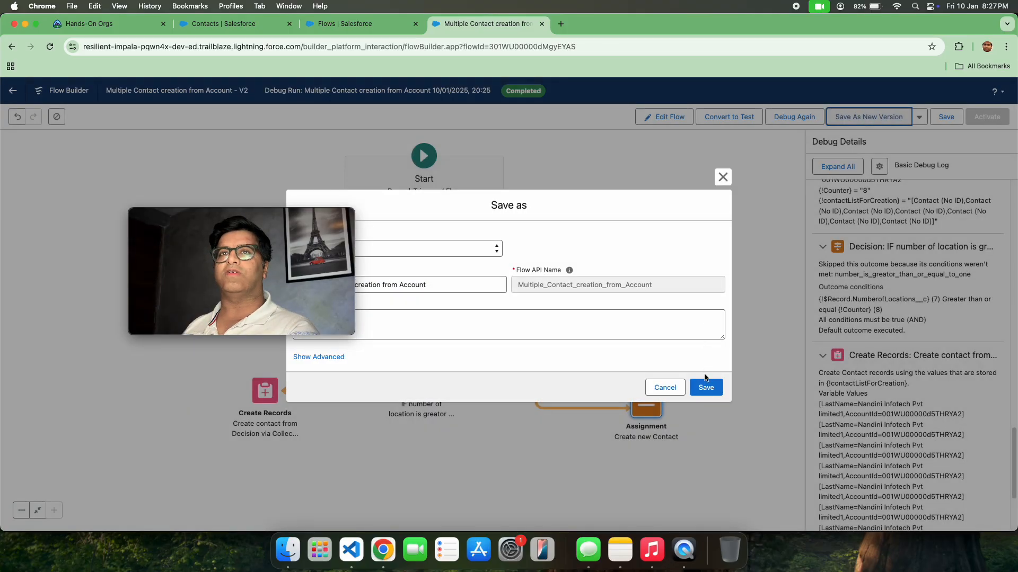
click(707, 388)
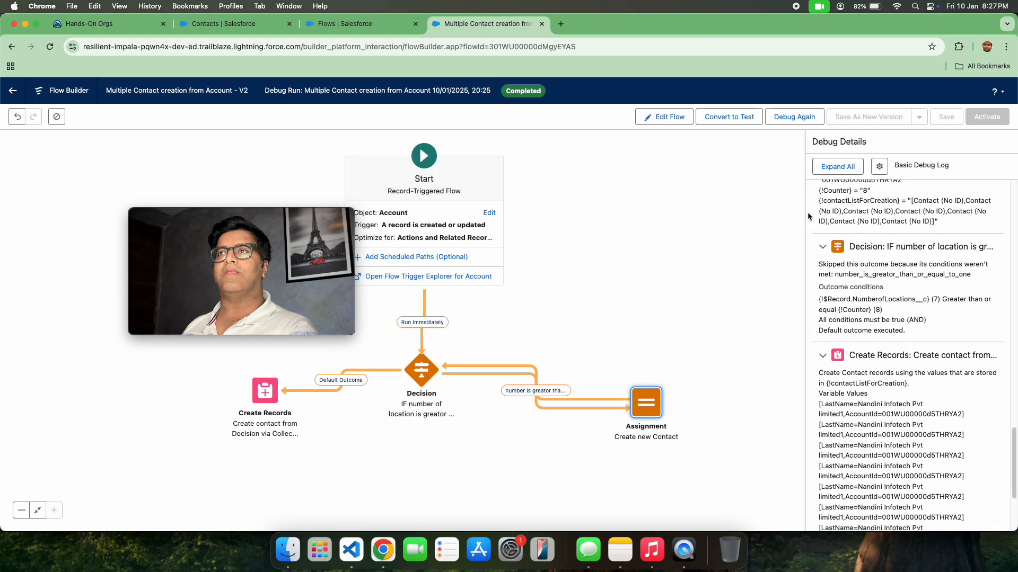
- Debug the flow again on the Nandini Infotech Pvt limited account as an updated record, with Number of Locations set to 4
click(816, 118)
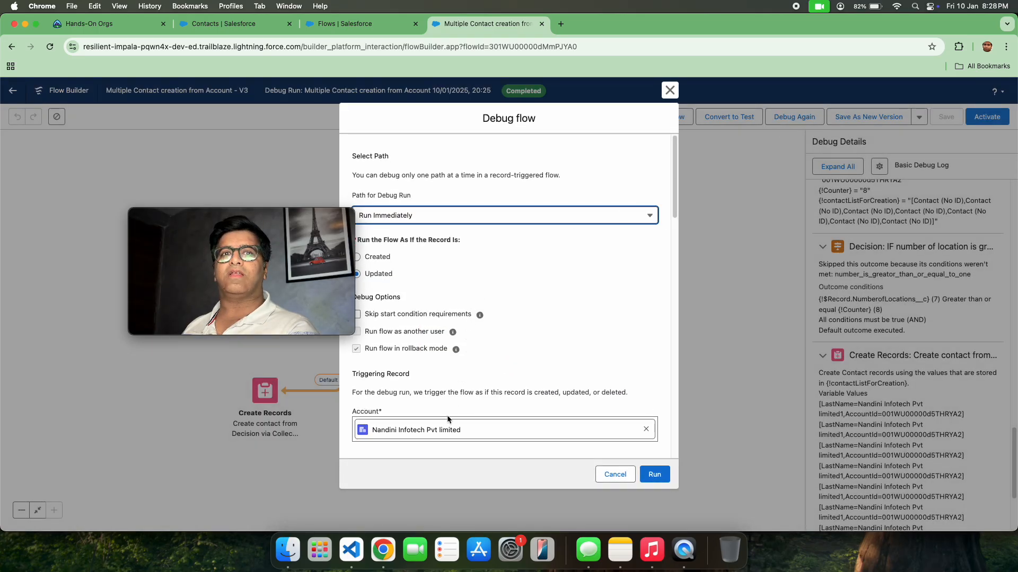
scroll(448, 419, down, 15)
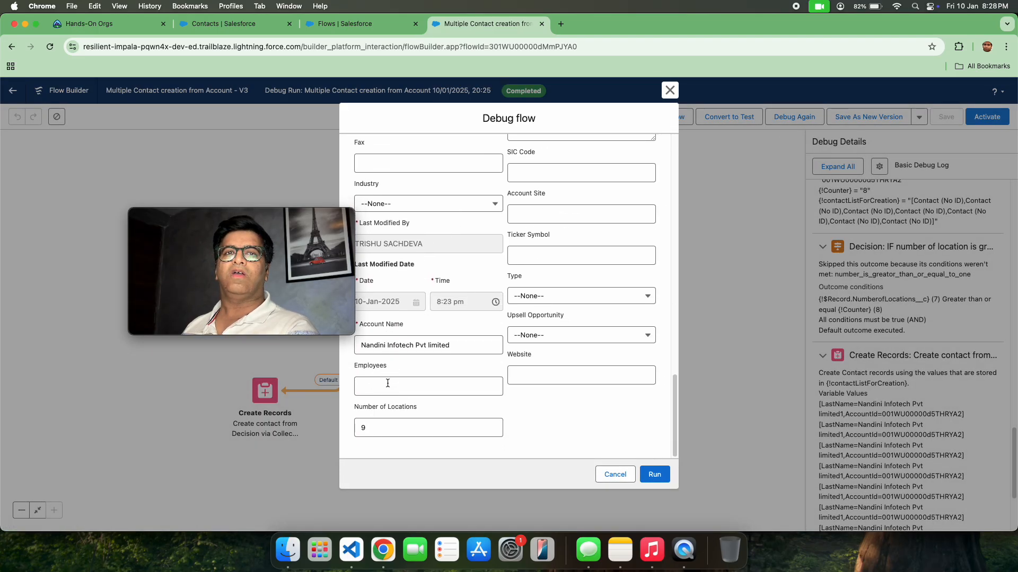
drag(382, 427, 341, 427)
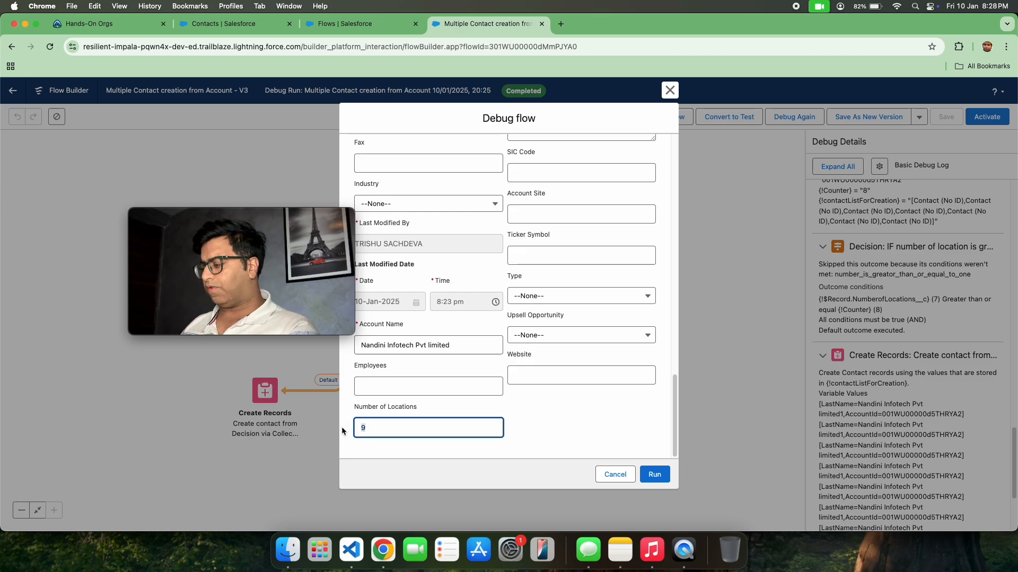
scroll(472, 270, up, 10)
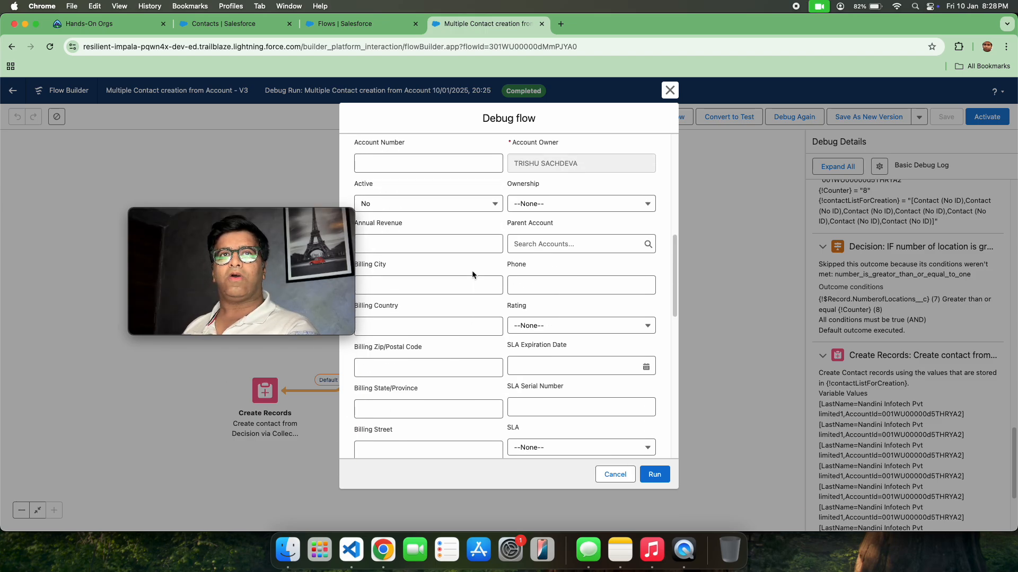
scroll(472, 273, up, 10)
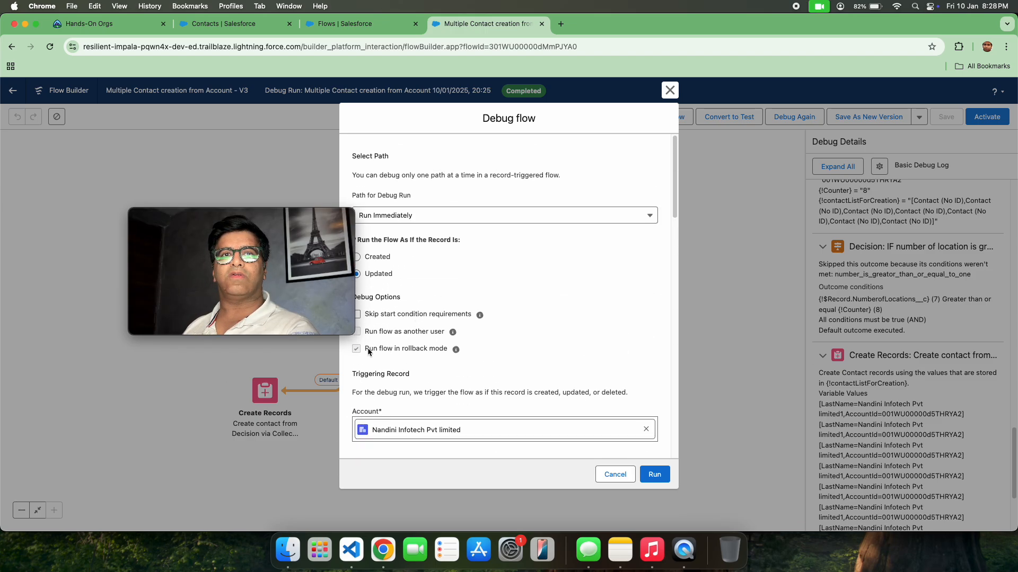
triple_click(361, 346)
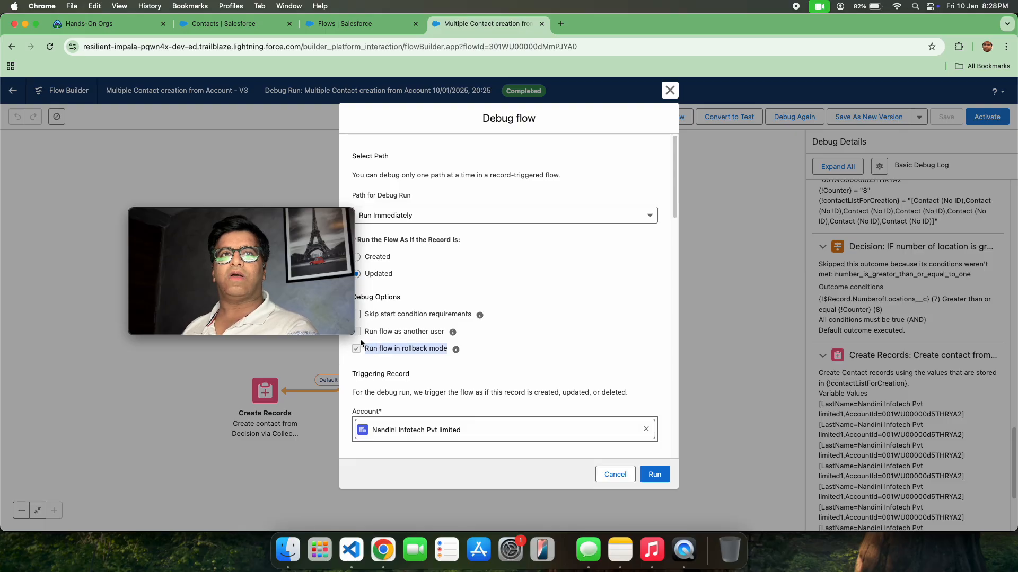
click(662, 474)
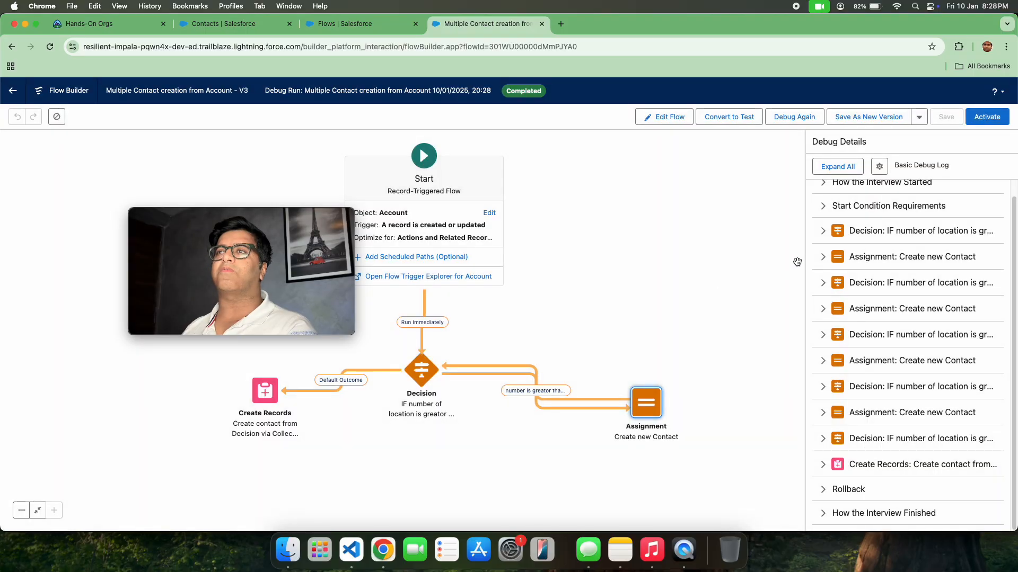
- Review the contact values under Create Records in the debug details and activate this version of the flow
click(834, 464)
scroll(848, 466, down, 3)
scroll(875, 448, down, 1)
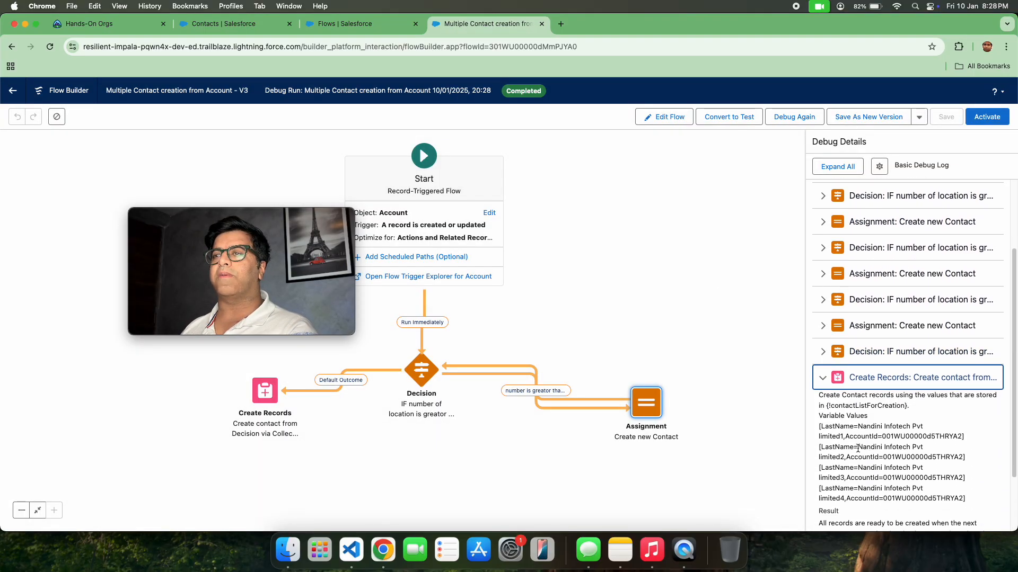
scroll(844, 490, down, 3)
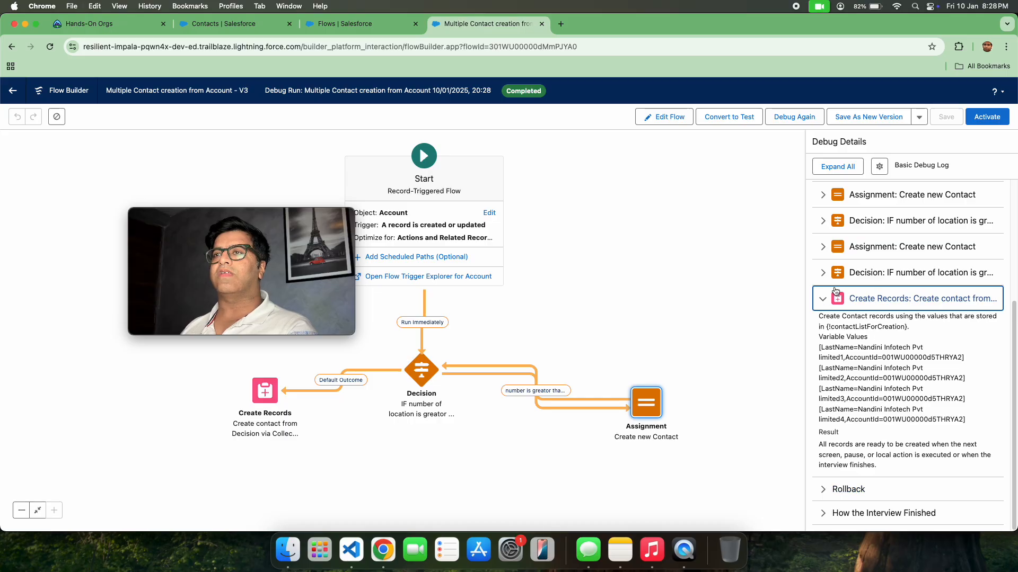
click(986, 117)
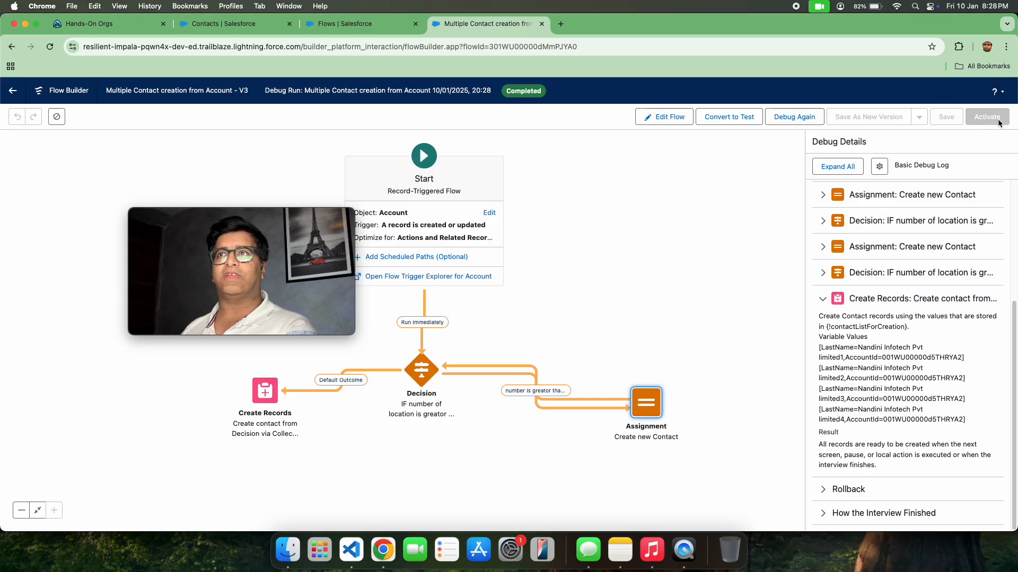
click(285, 221)
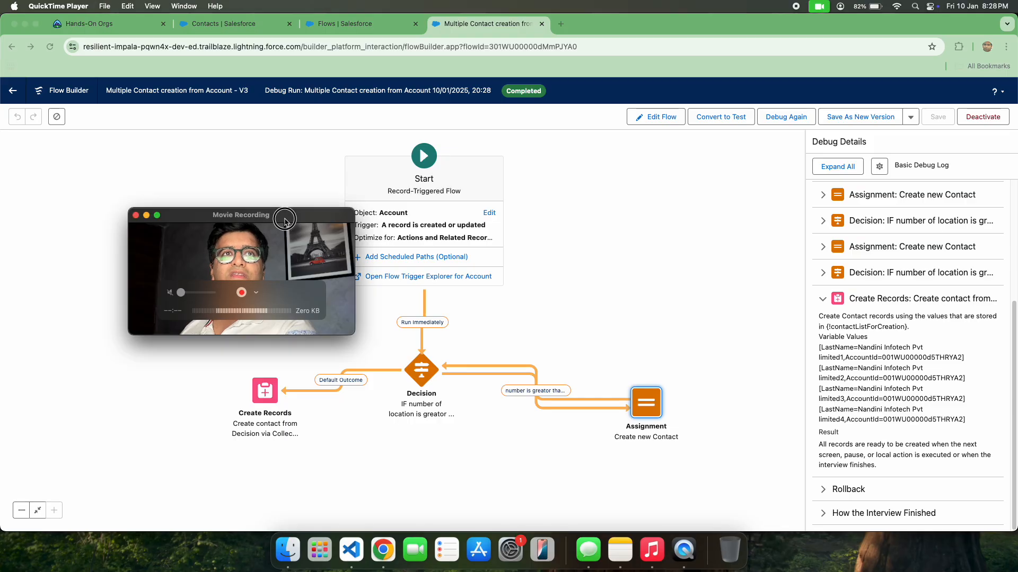
drag(284, 220, 703, 239)
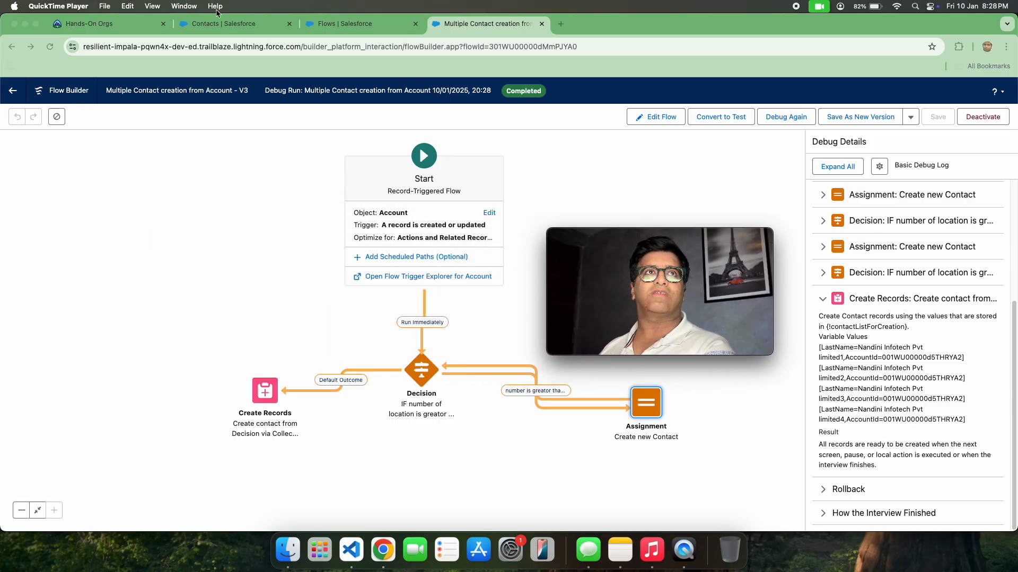
- Open the Nandini Infotech Pvt limited account's details, set Number of Locations to 7 and save the record
click(228, 27)
click(167, 117)
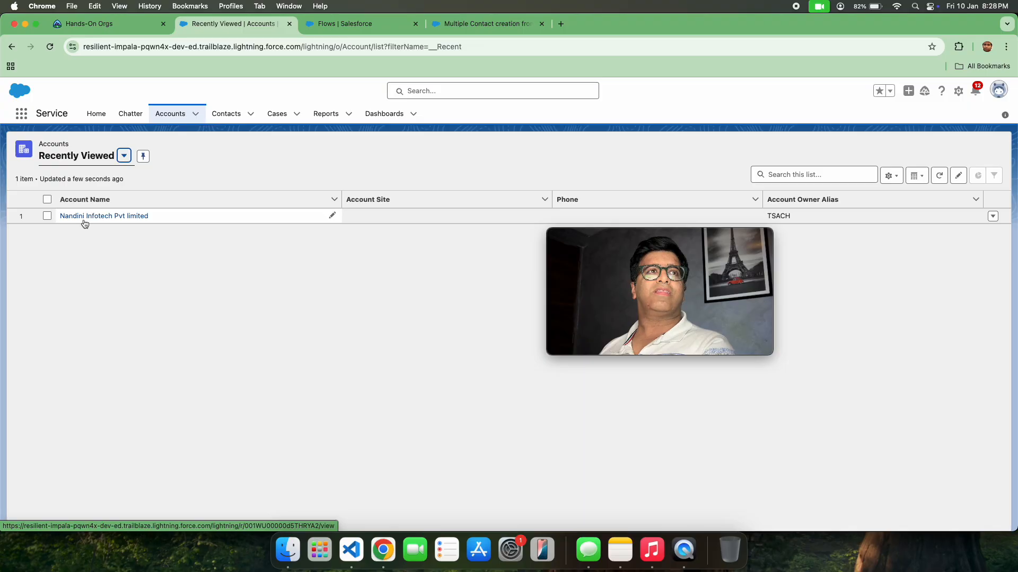
click(84, 217)
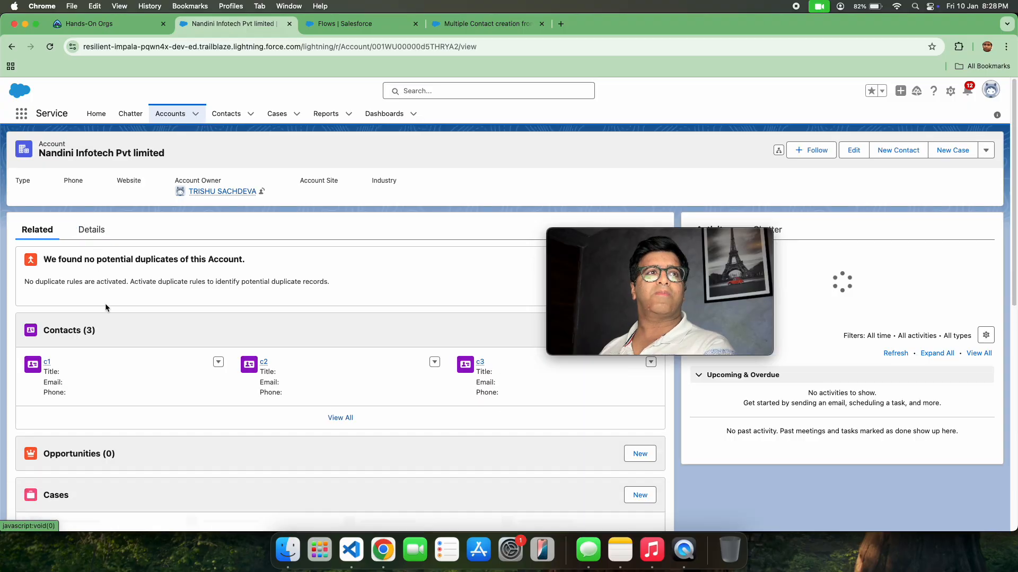
click(87, 230)
scroll(151, 403, down, 5)
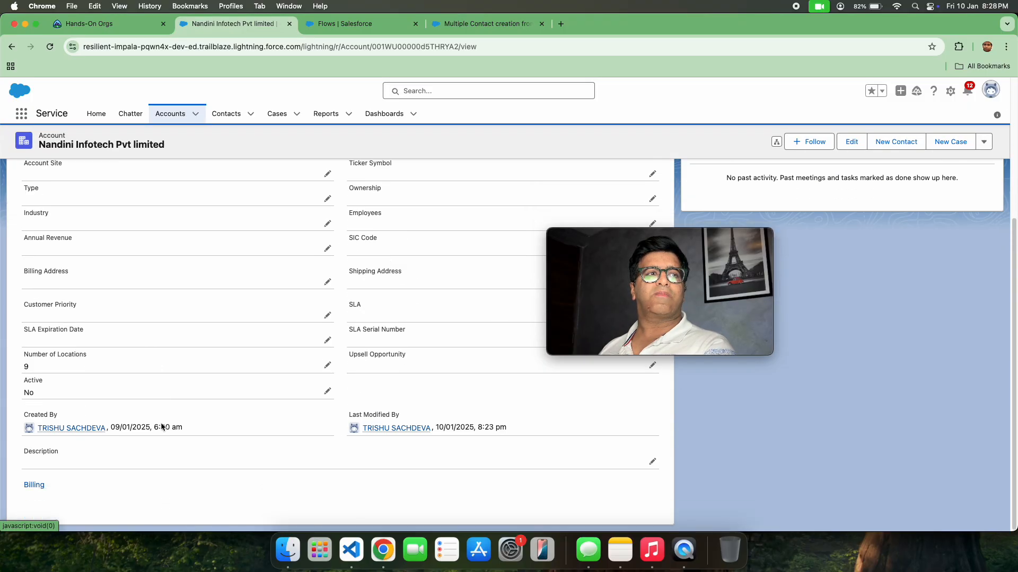
double_click(44, 361)
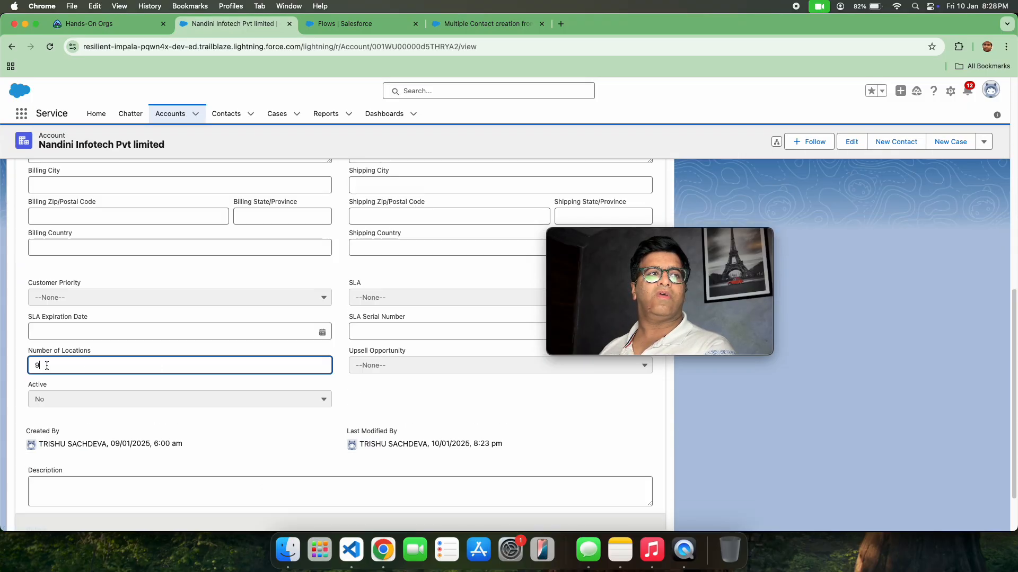
key(BackSpace)
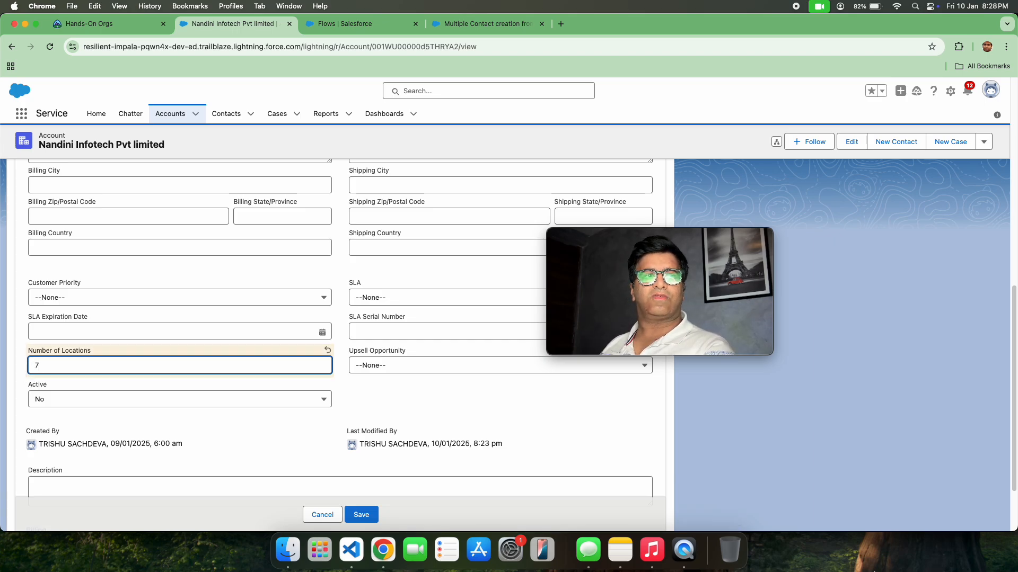
click(364, 516)
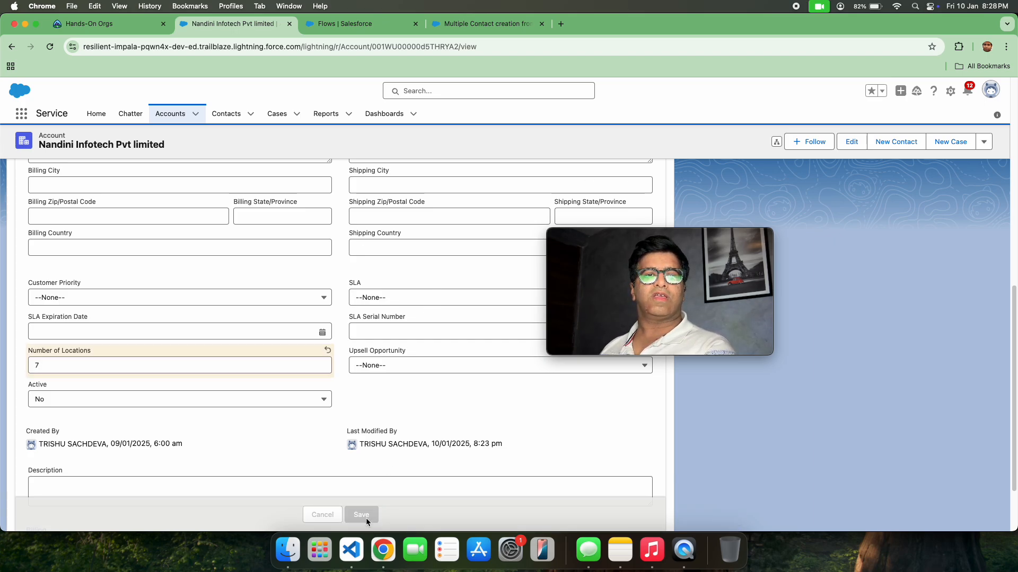
- View all contacts related to the account and open the details of the contact Nandini Infotech Pvt limited1
scroll(220, 367, up, 5)
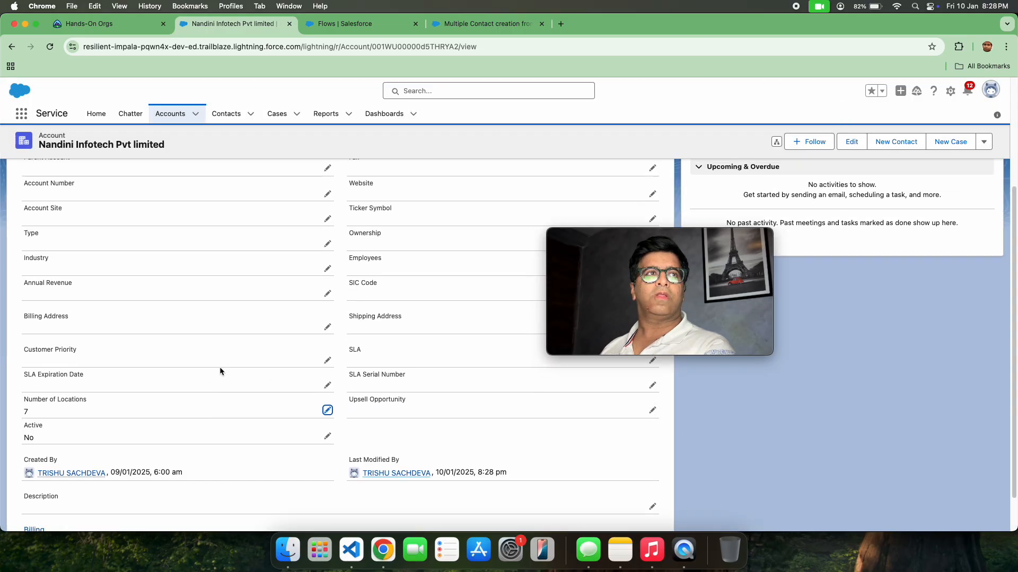
click(40, 237)
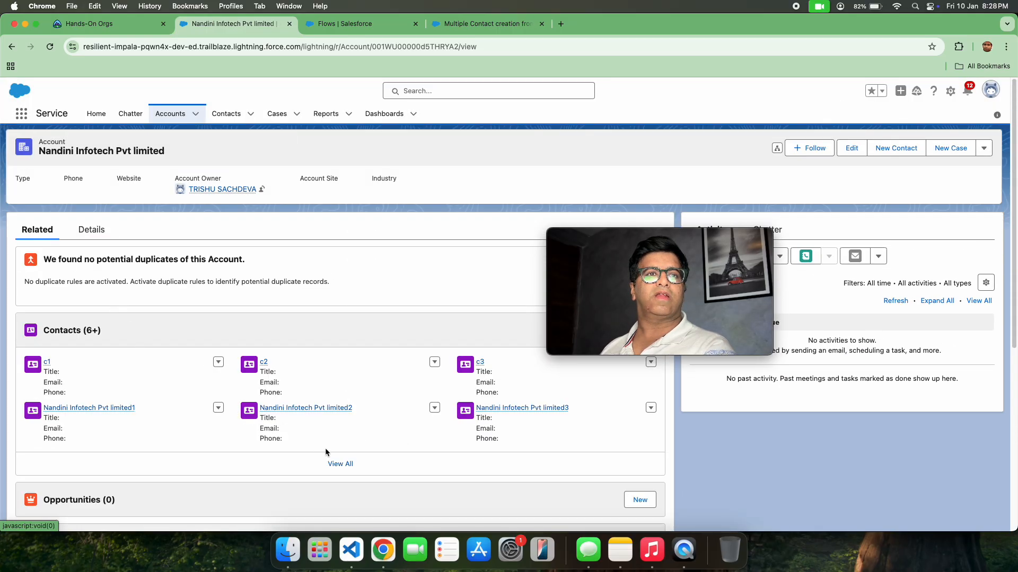
click(339, 464)
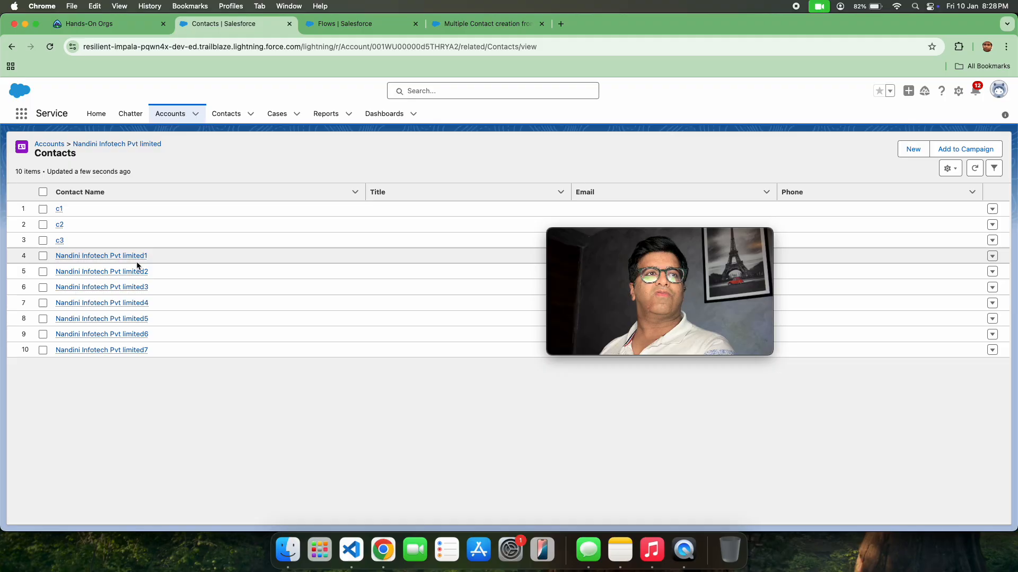
click(108, 256)
click(89, 234)
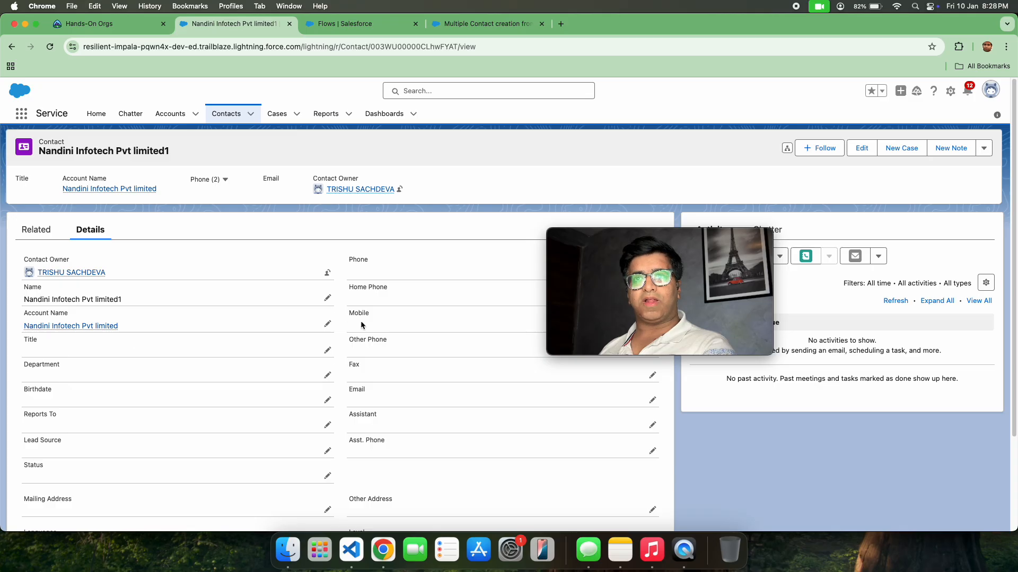
mouse_move(631, 265)
drag(652, 237, 765, 373)
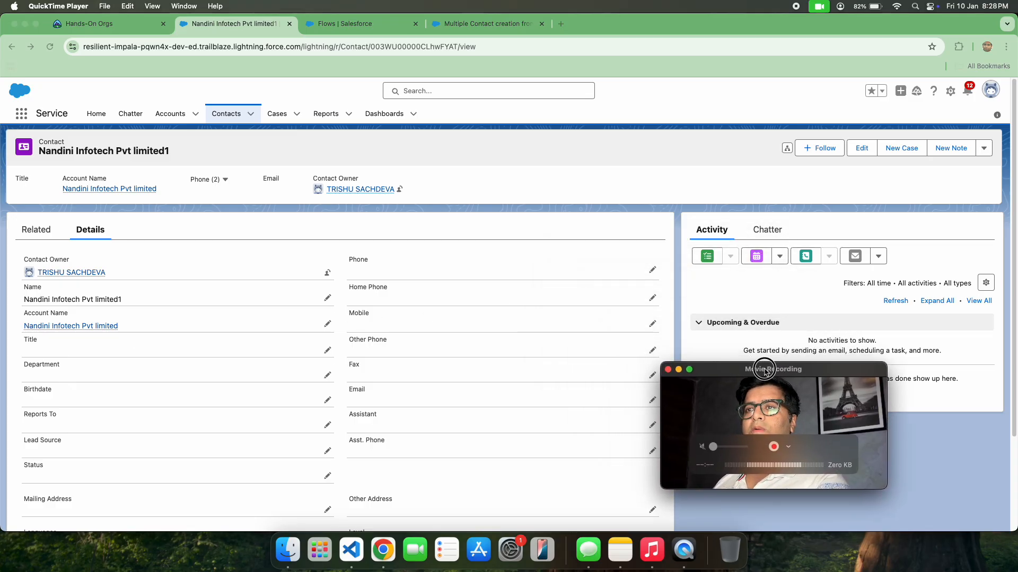